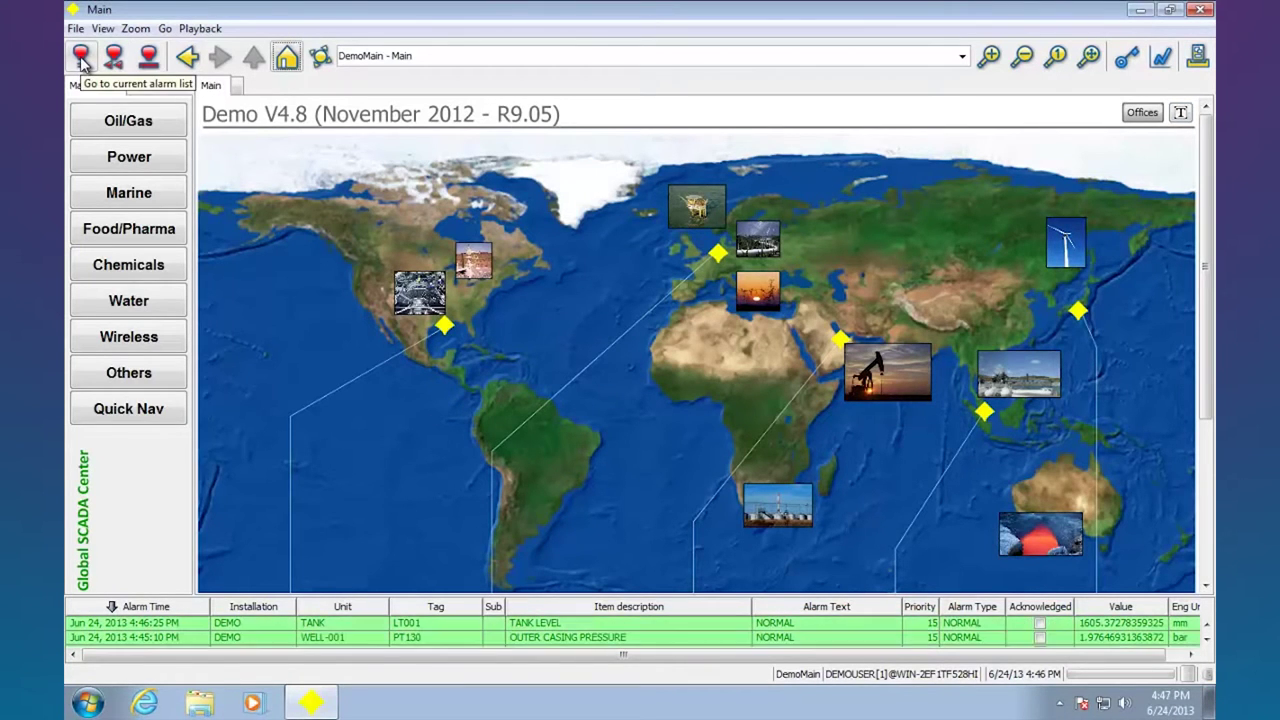
left_click(82, 58)
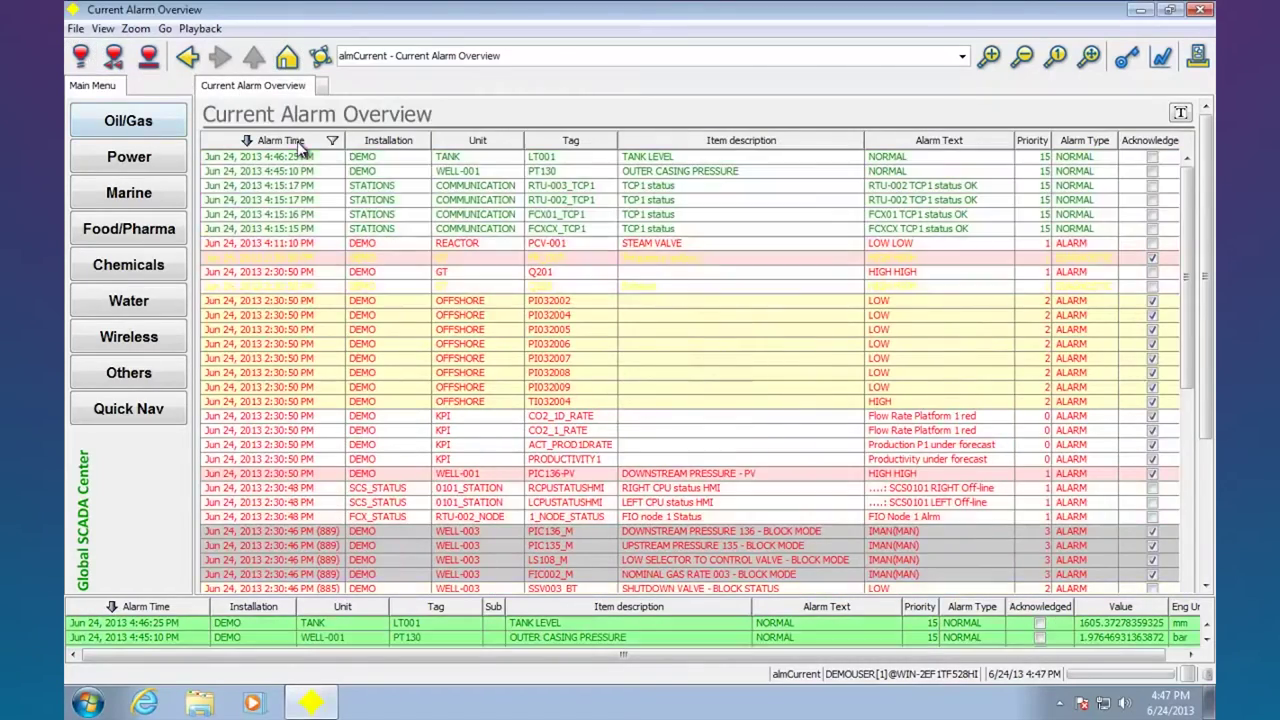
left_click_drag(305, 145, 255, 165)
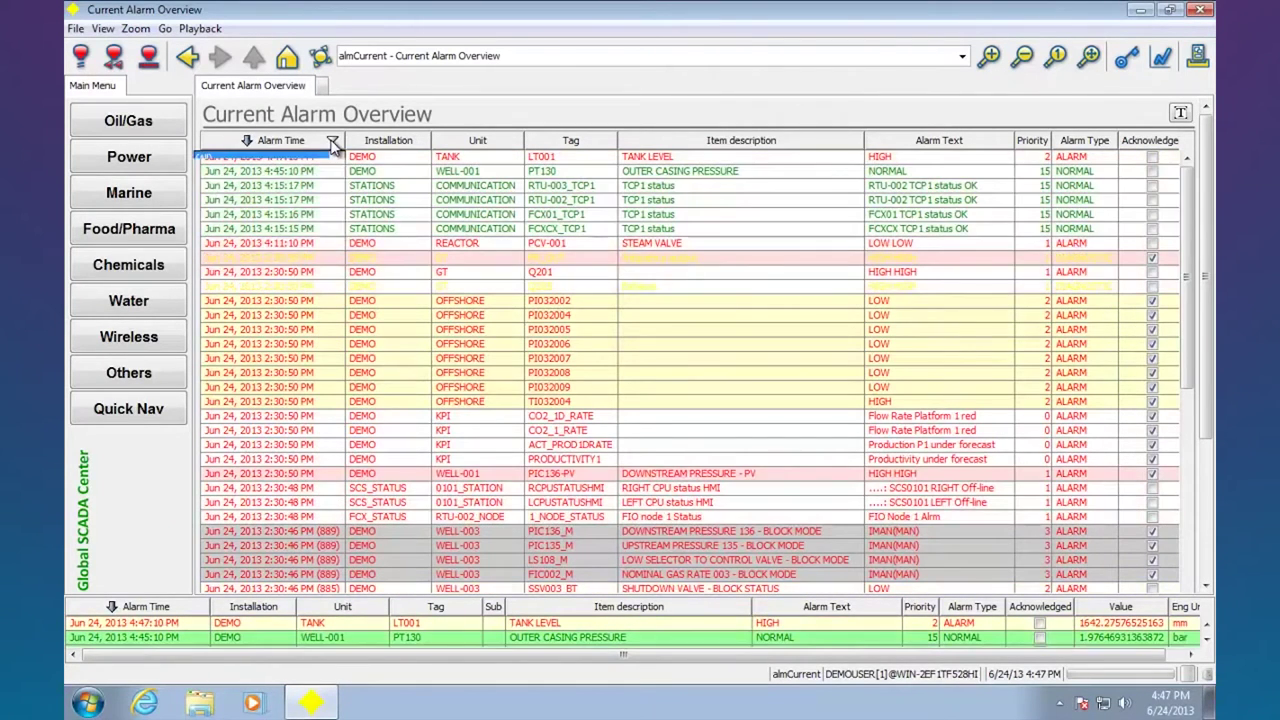
left_click(332, 144)
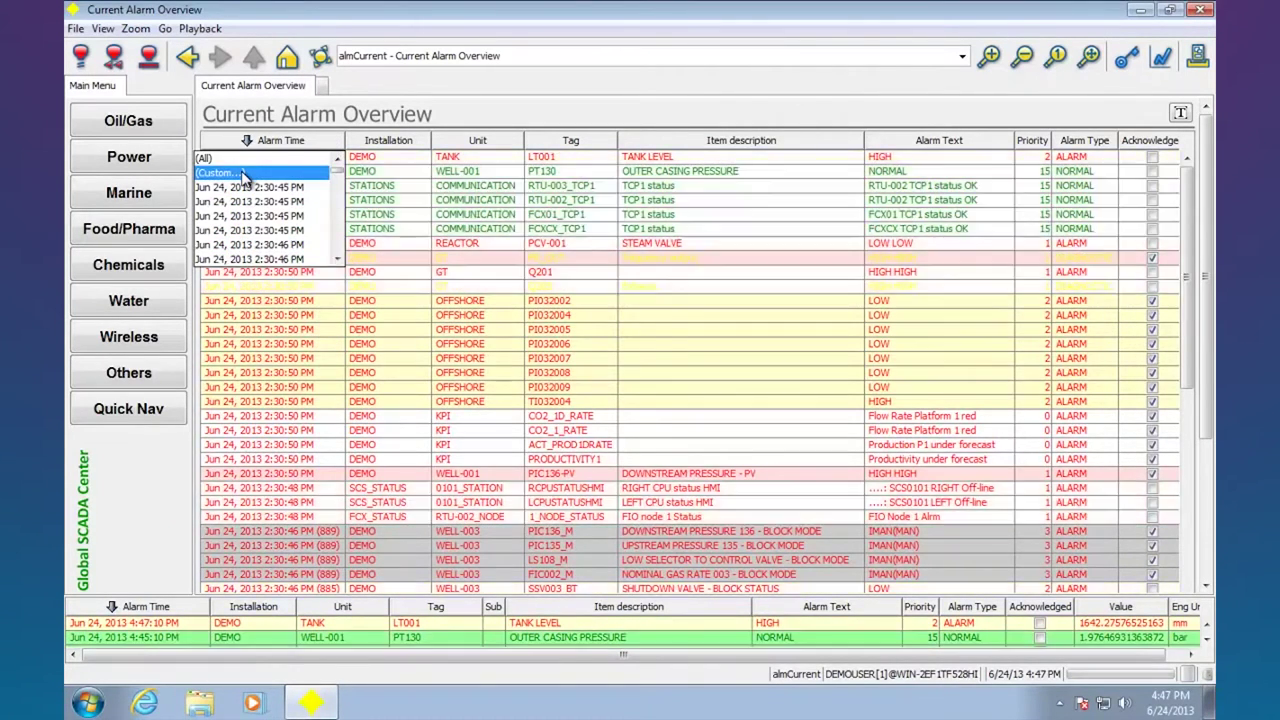
left_click(244, 176)
left_click(262, 107)
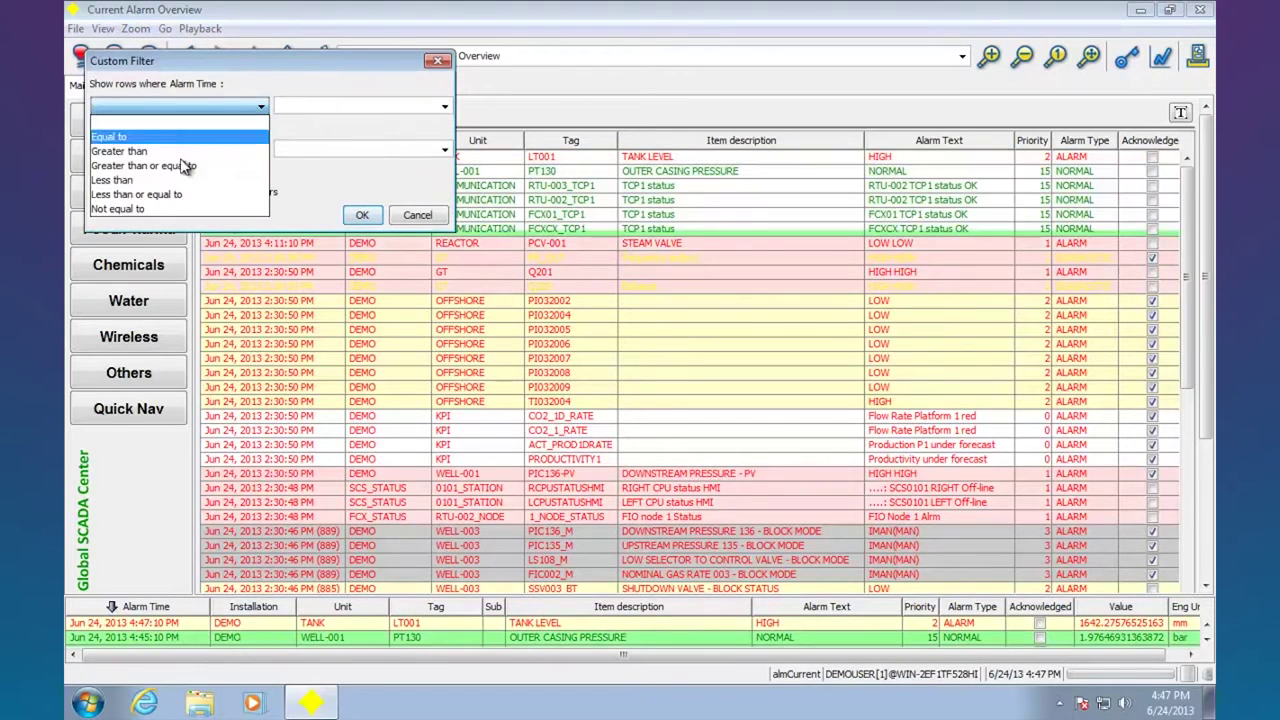
left_click(262, 107)
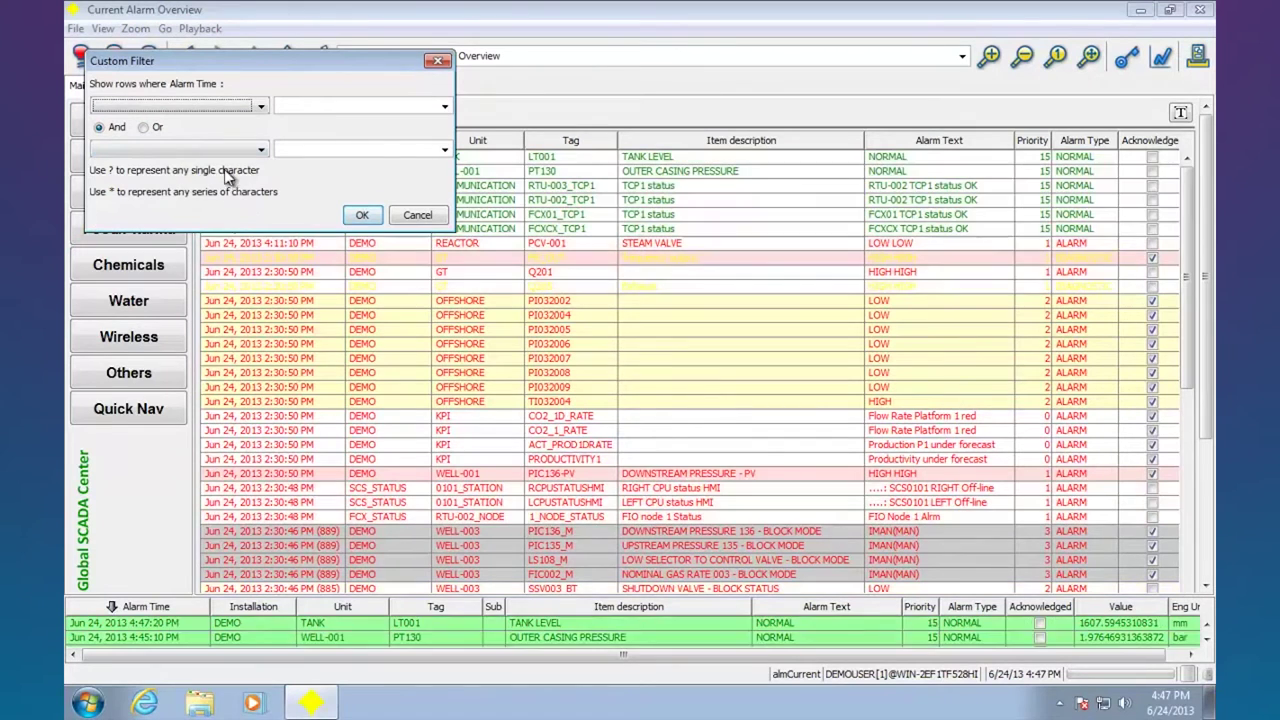
left_click(262, 149)
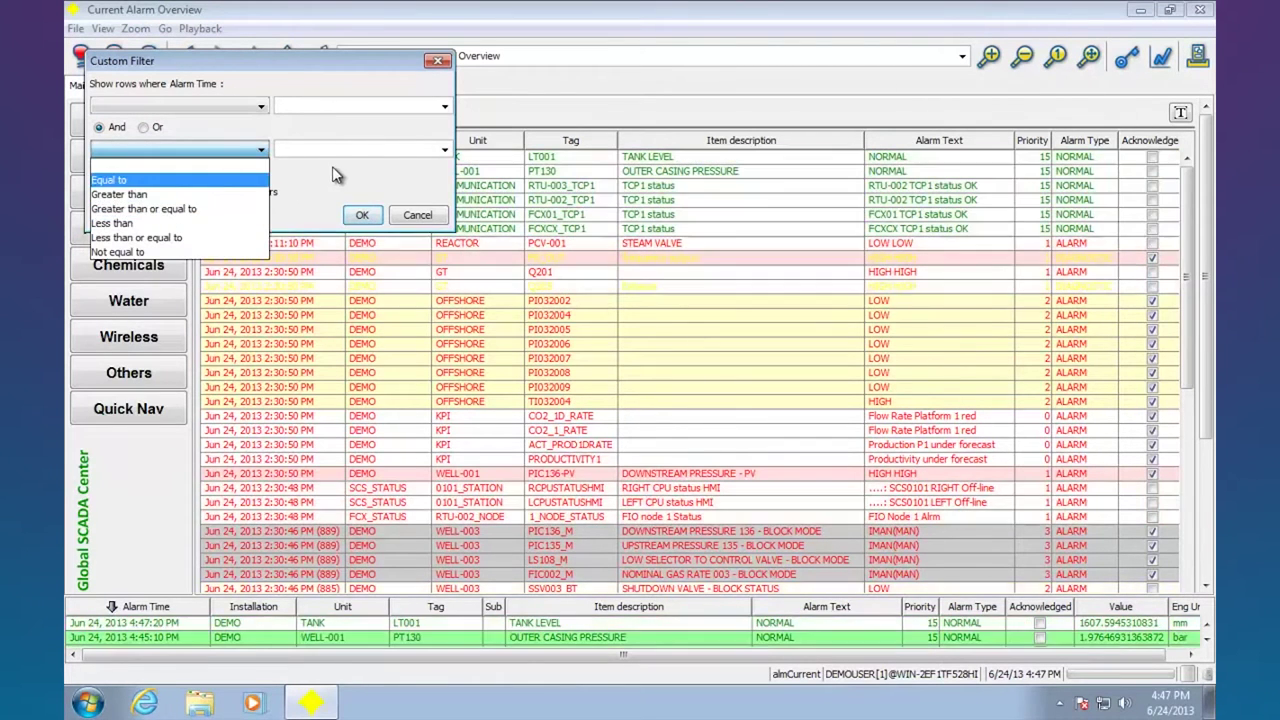
left_click(202, 190)
left_click(432, 218)
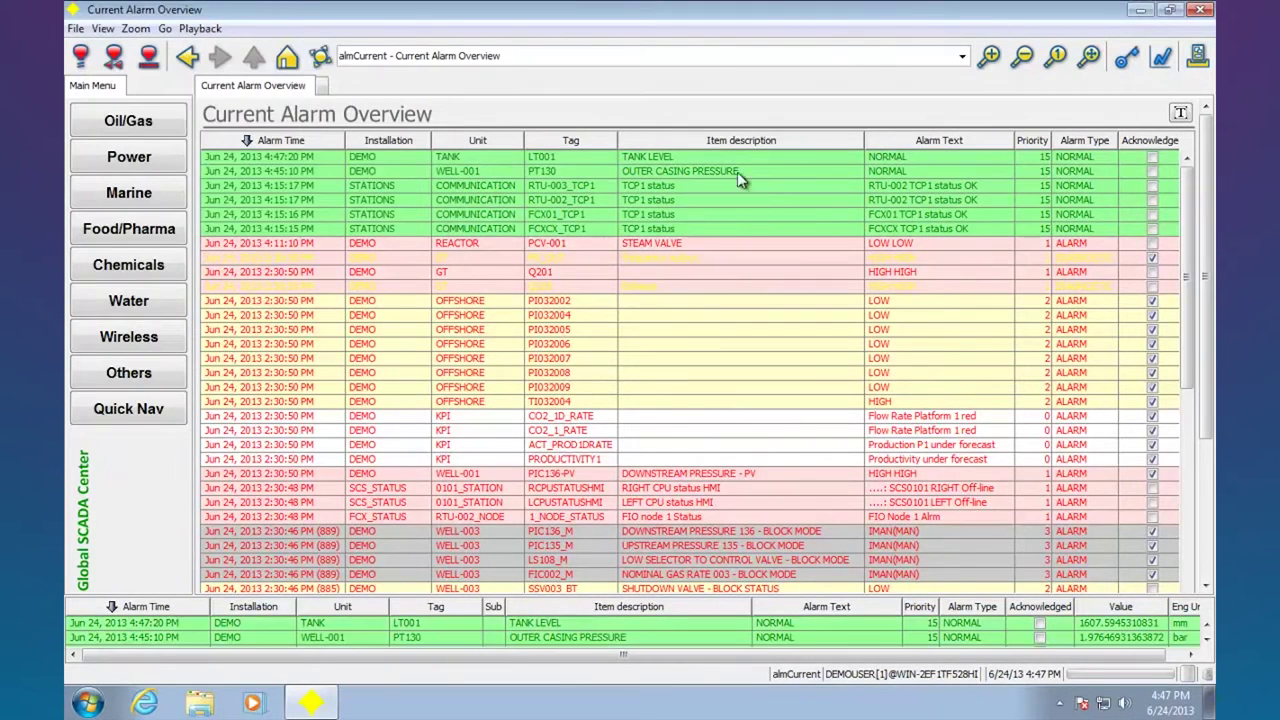
- Browse the historical, system, historical again and current alarm overviews
left_click(113, 56)
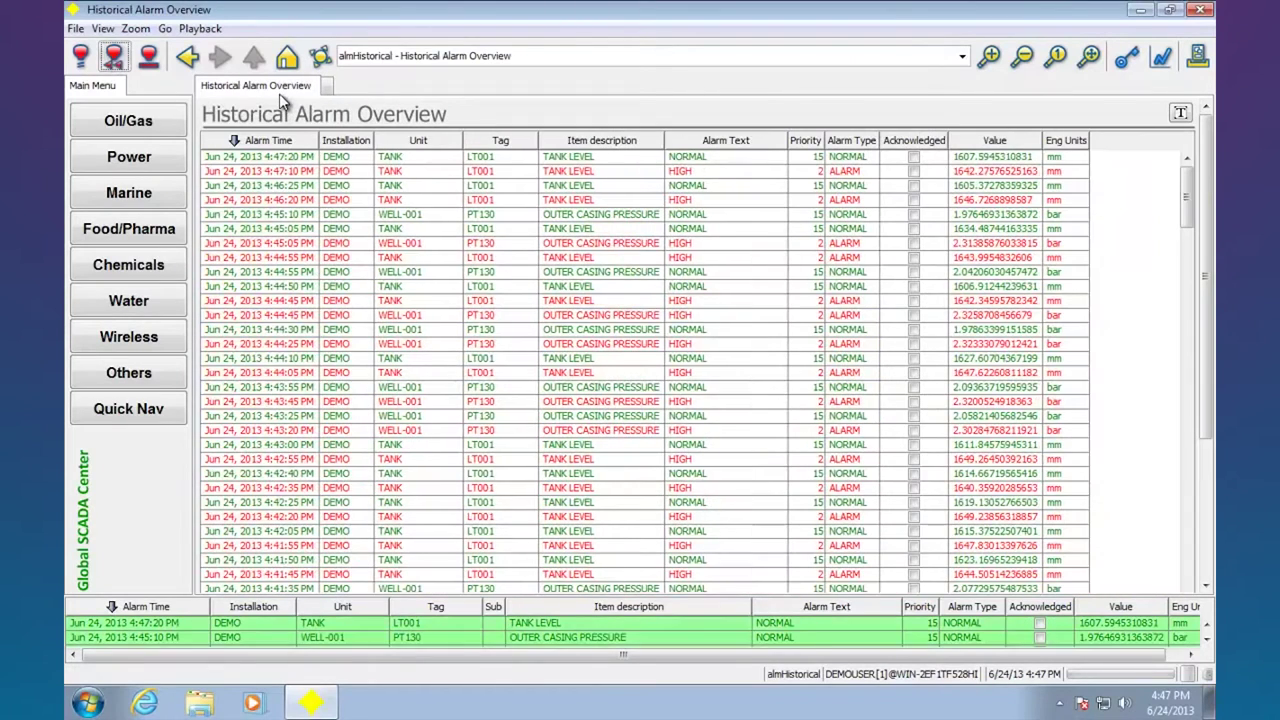
left_click(148, 56)
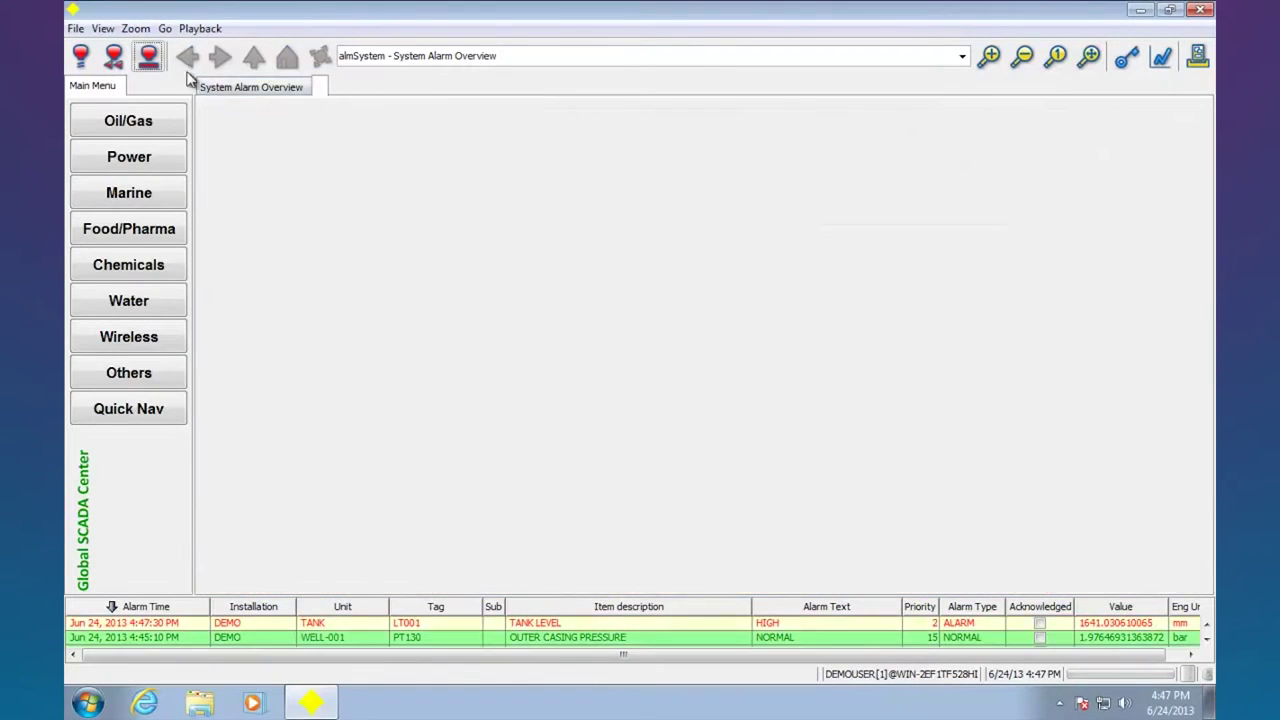
left_click(113, 56)
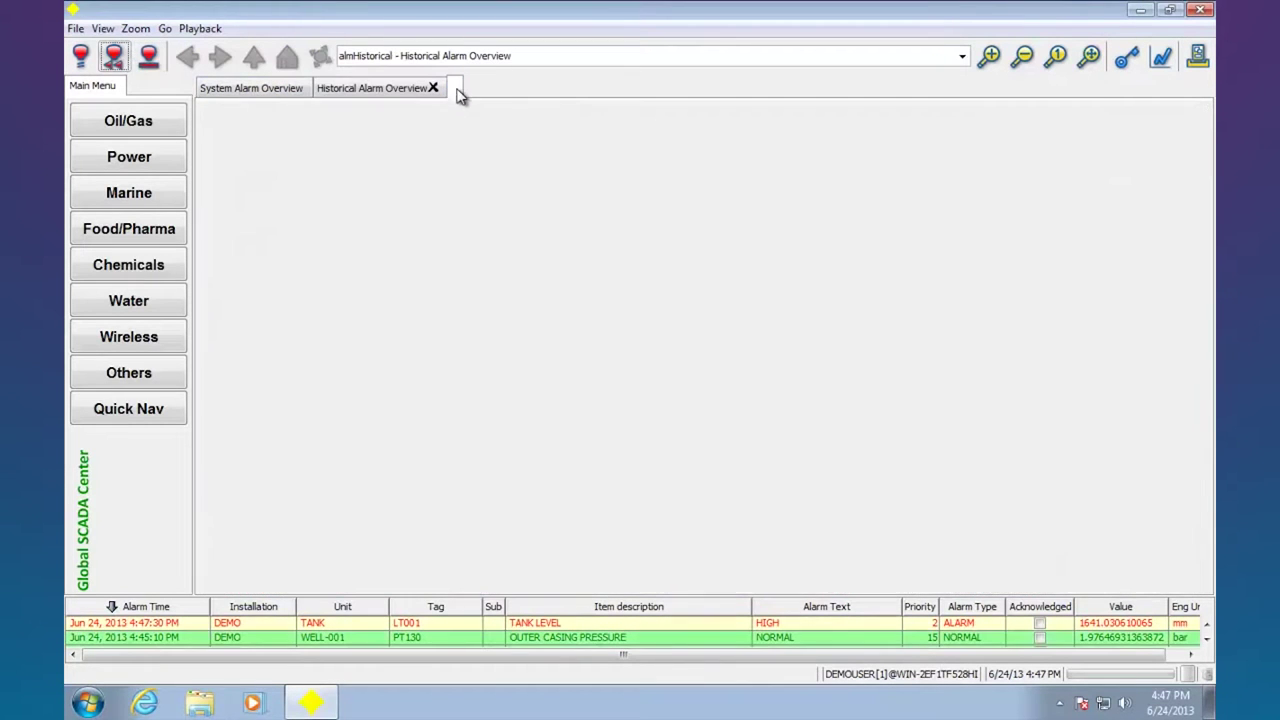
left_click(81, 56)
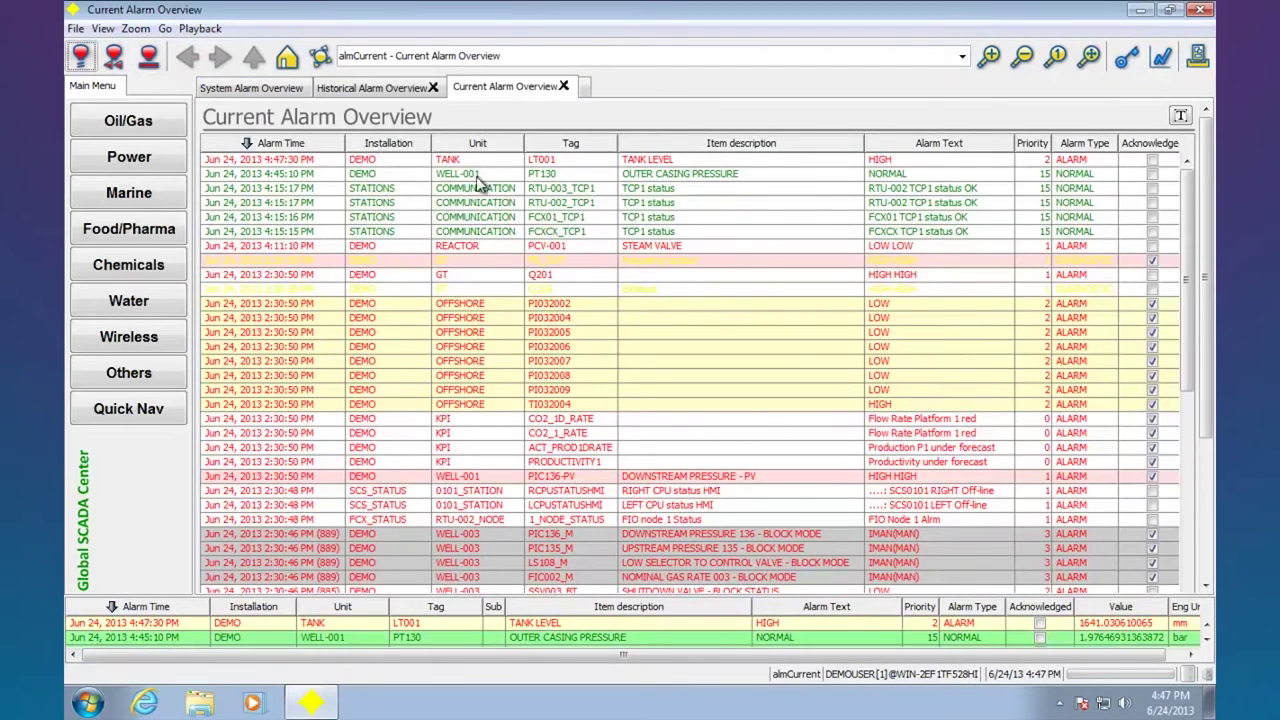
- Close the current and historical alarm tabs, leaving the system alarm overview
left_click(563, 86)
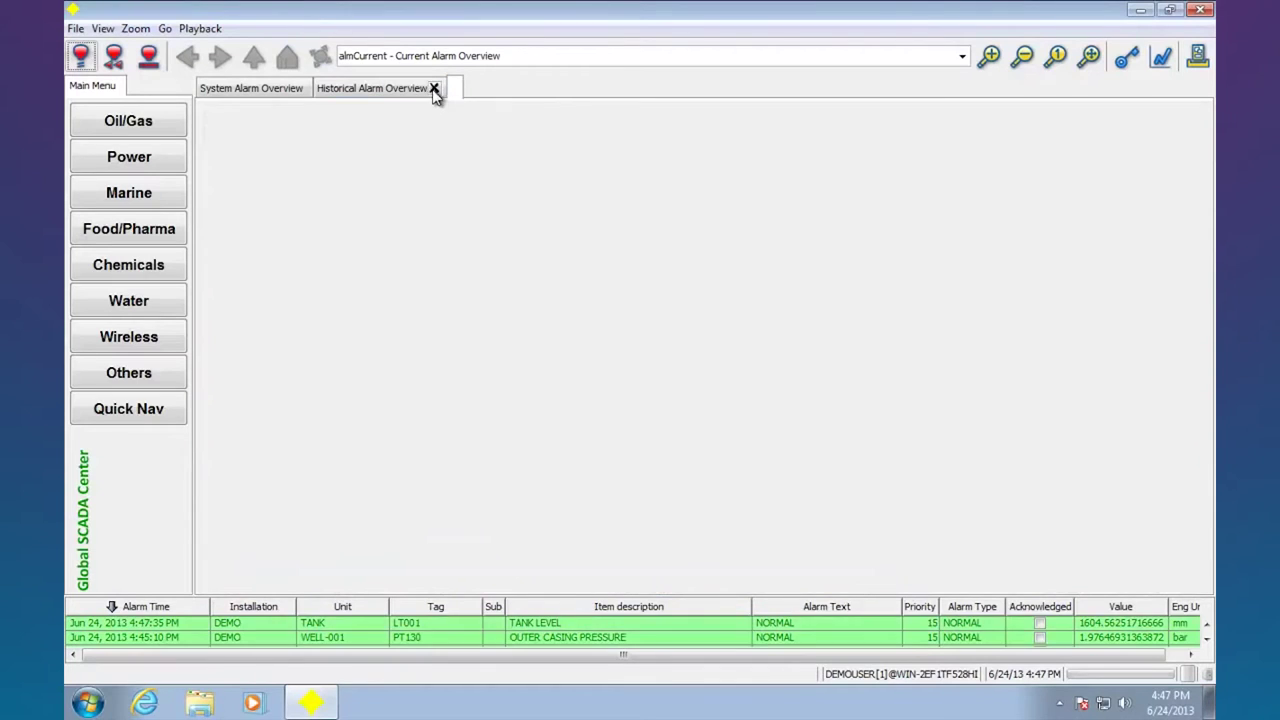
left_click(433, 88)
left_click(251, 87)
left_click(289, 58)
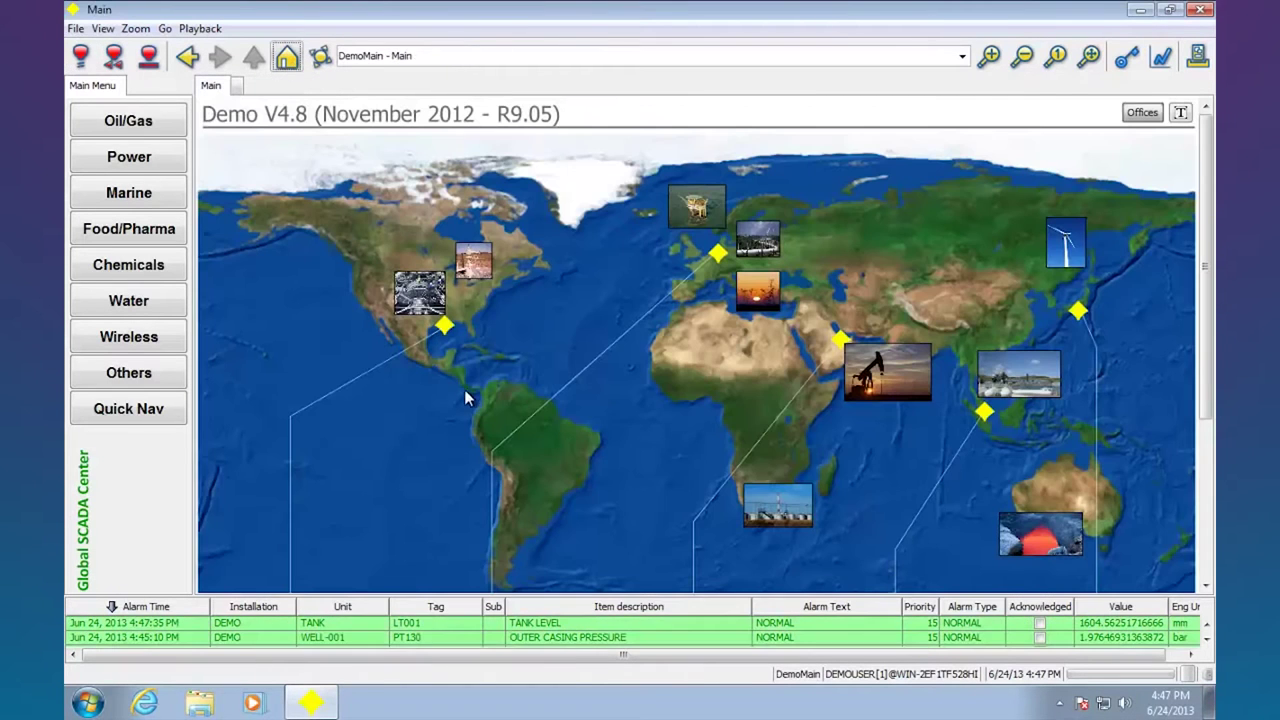
left_click(372, 57)
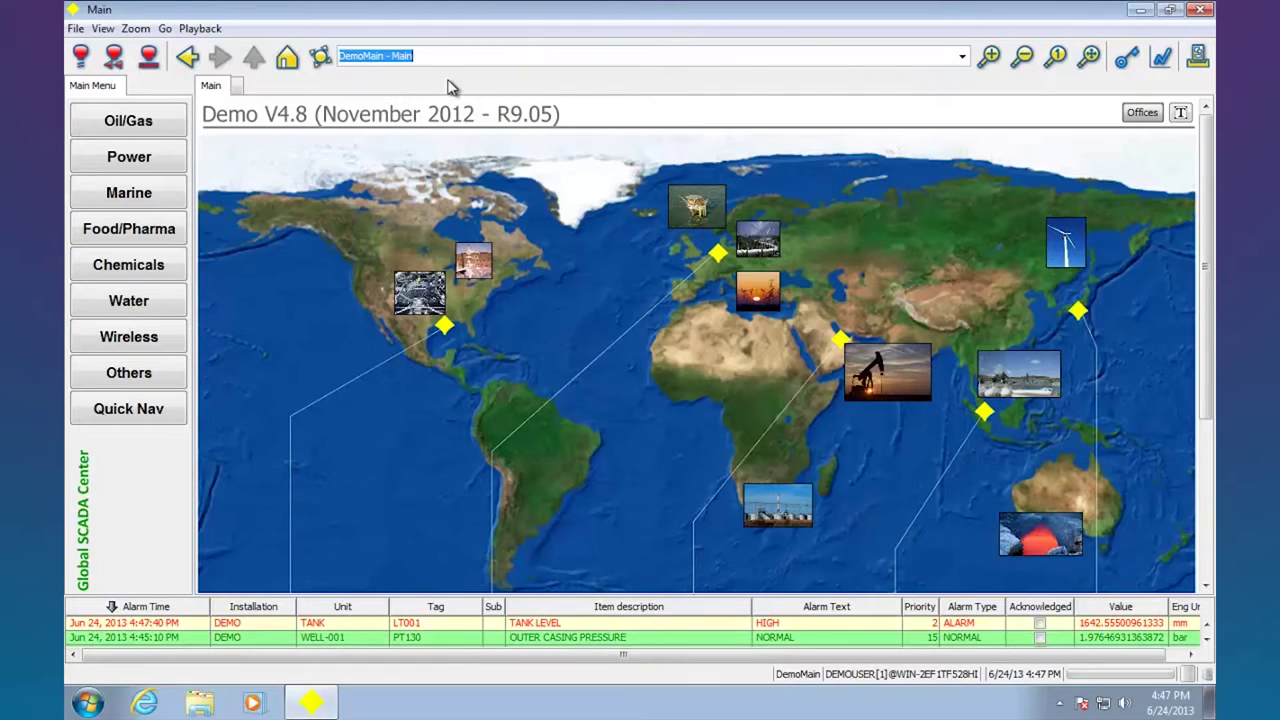
left_click(188, 58)
left_click(189, 60)
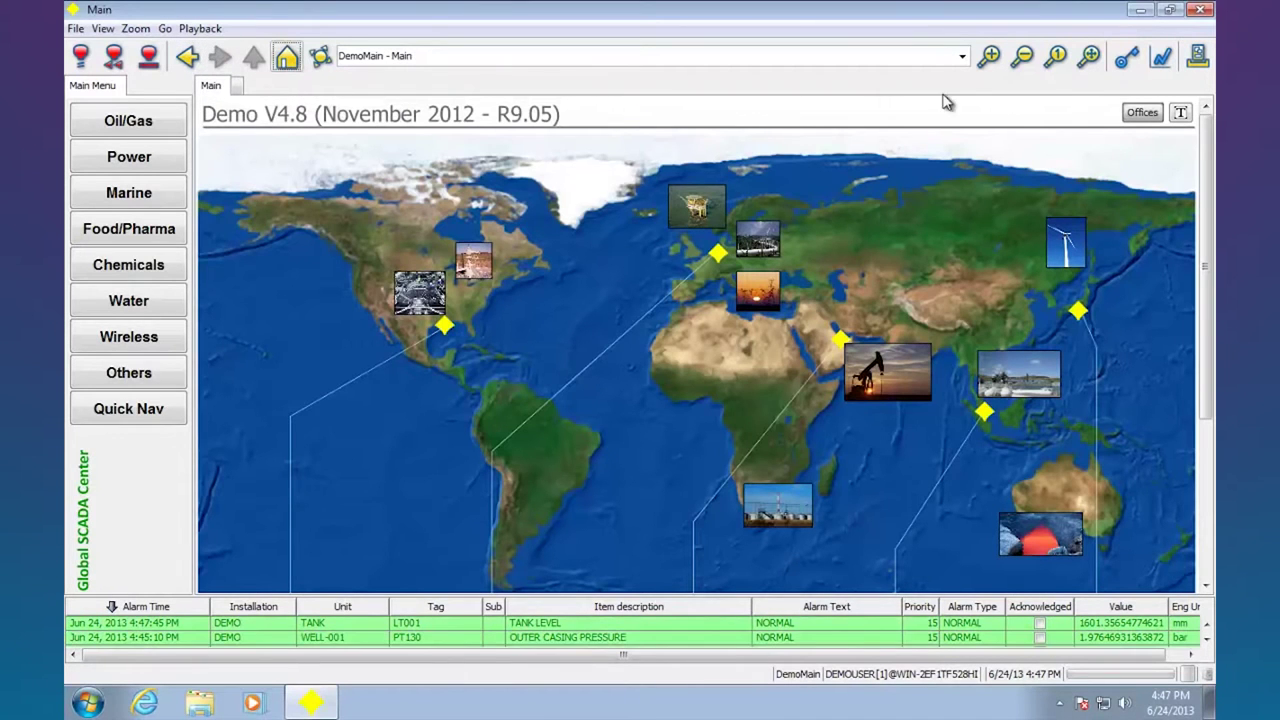
left_click(991, 58)
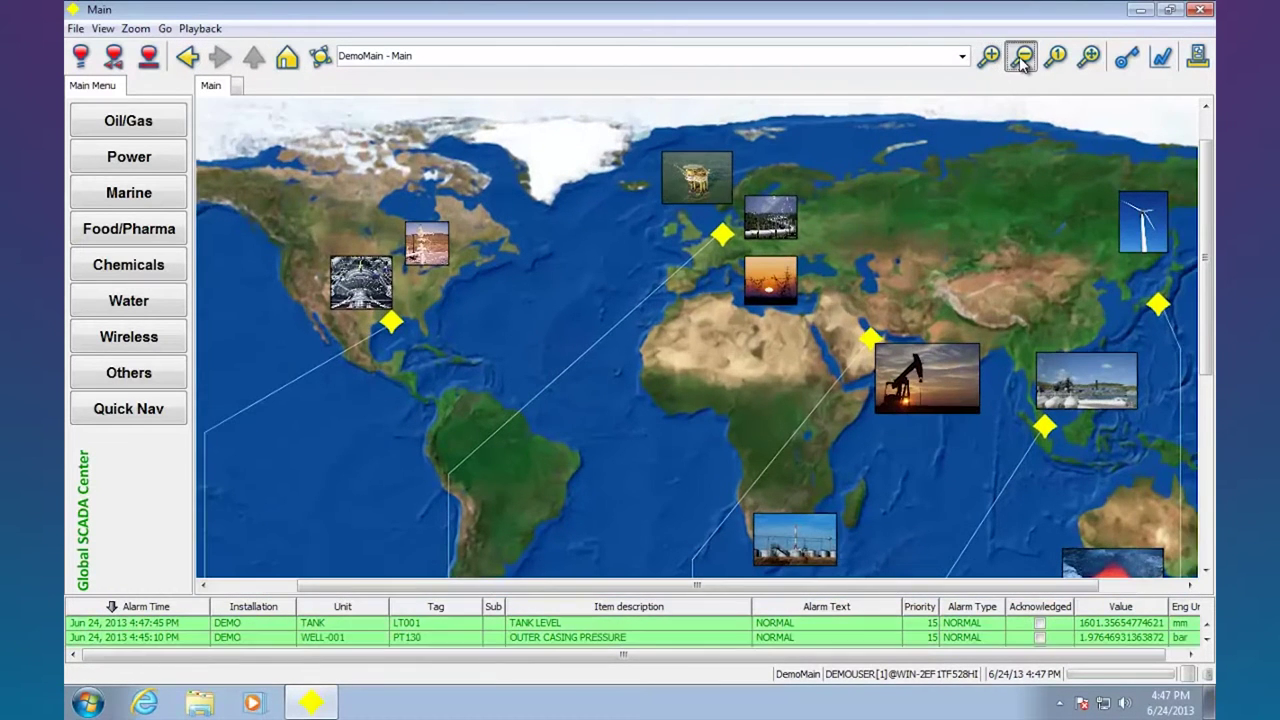
left_click(1021, 58)
left_click(1054, 58)
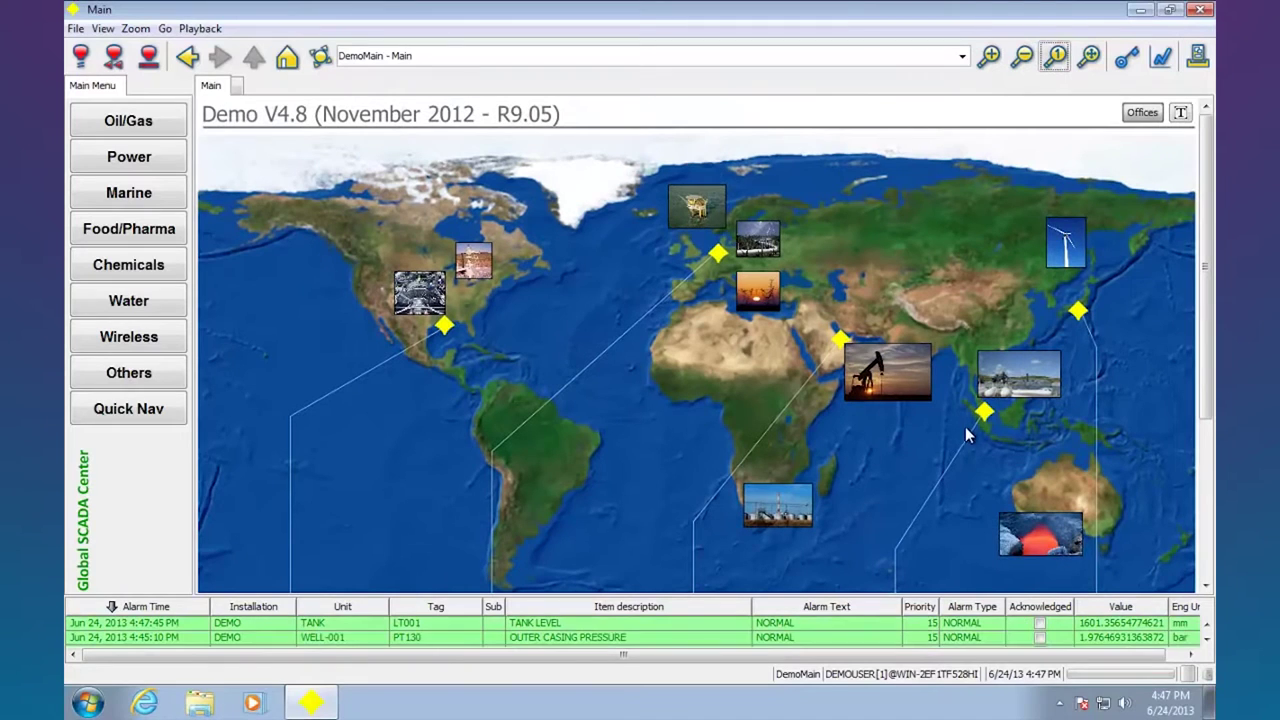
left_click(1088, 58)
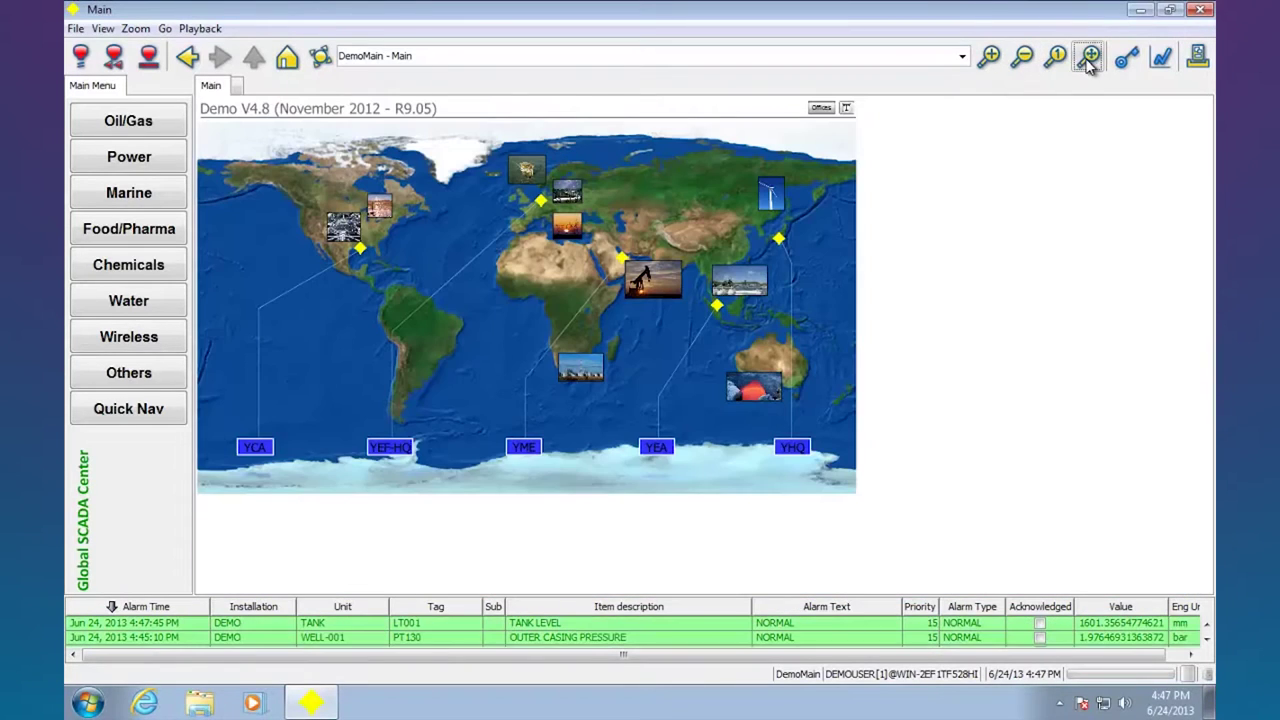
left_click(1054, 58)
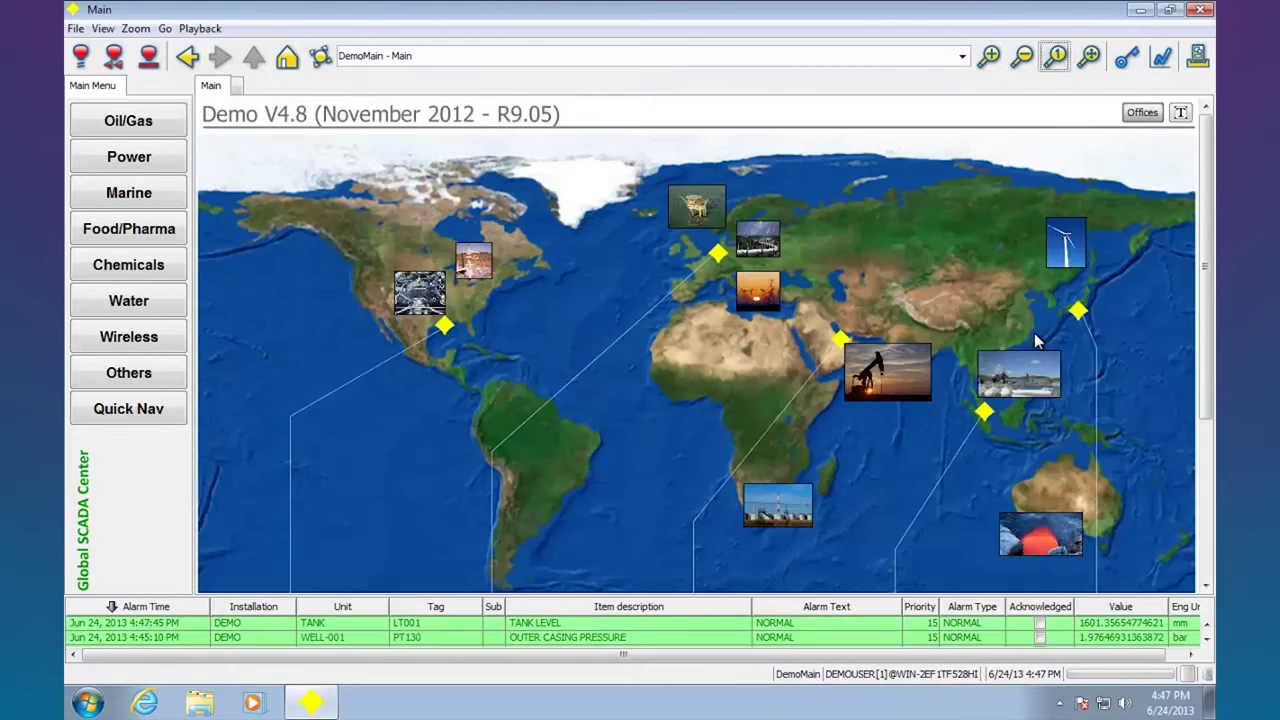
left_click(1126, 62)
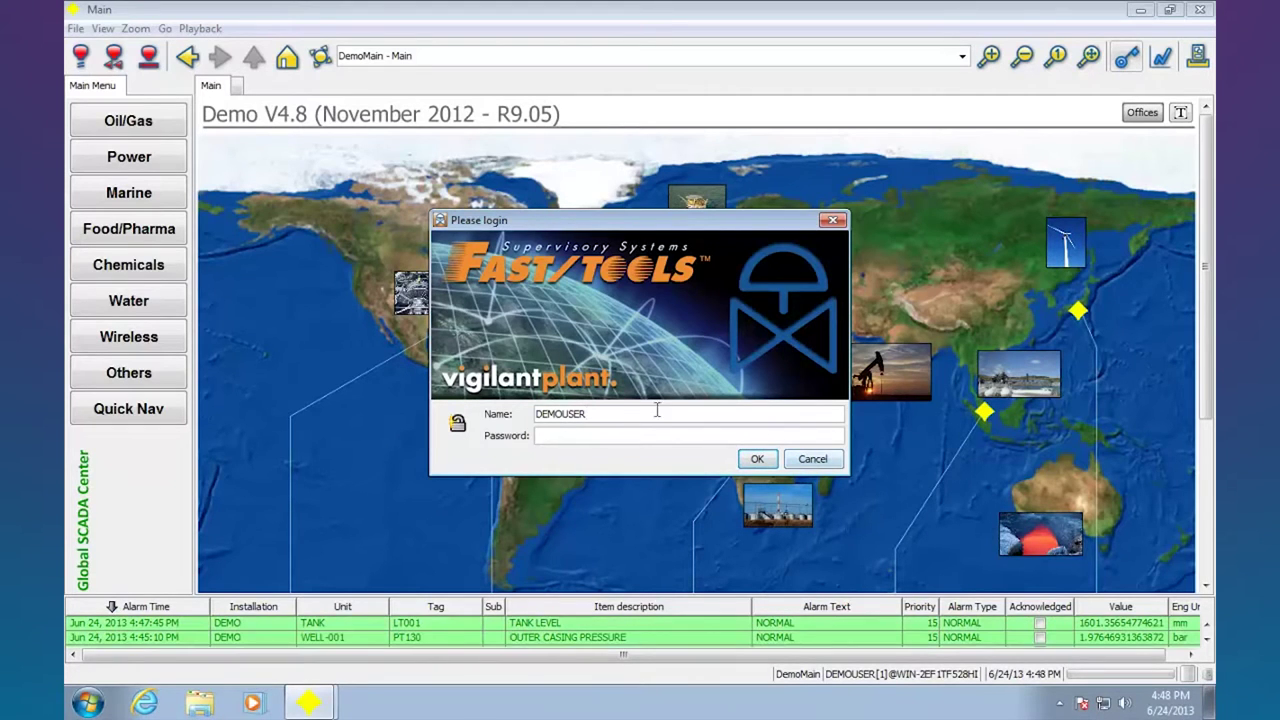
left_click(815, 459)
left_click(1160, 56)
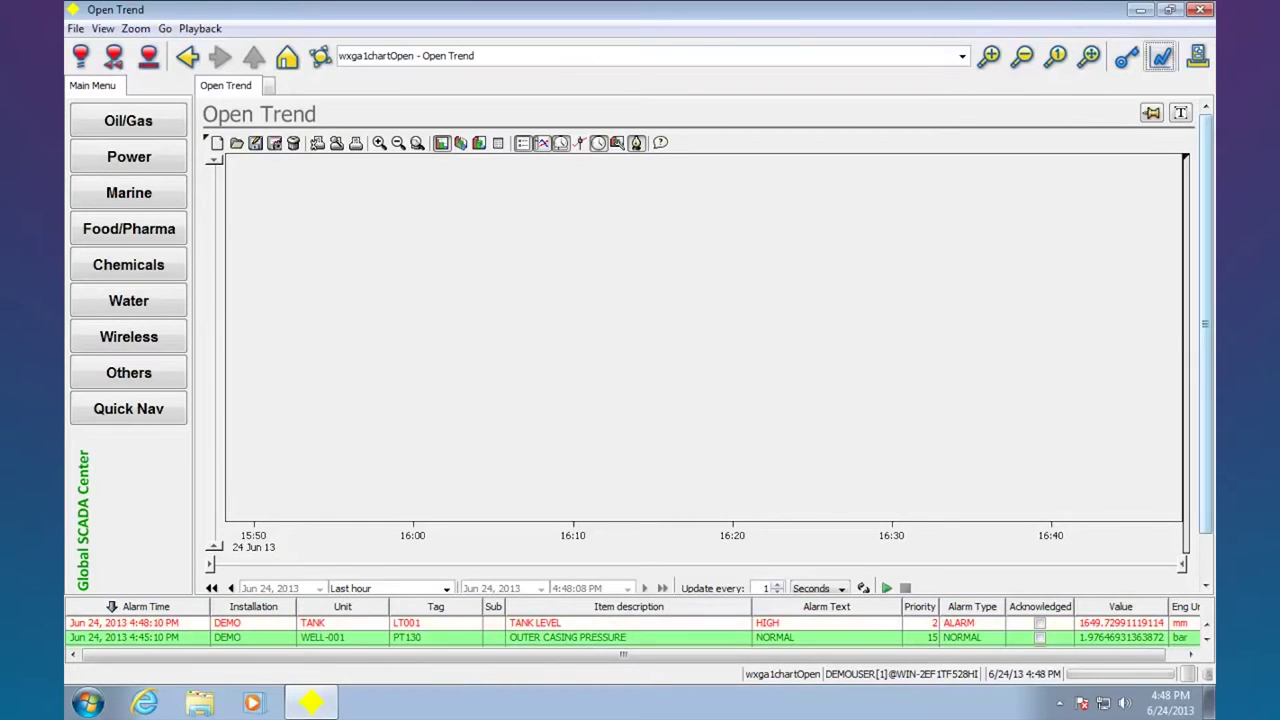
- Add DEMO > BUFFER > SINE as a red pen and start the live trend
left_click_drag(1207, 330, 1208, 400)
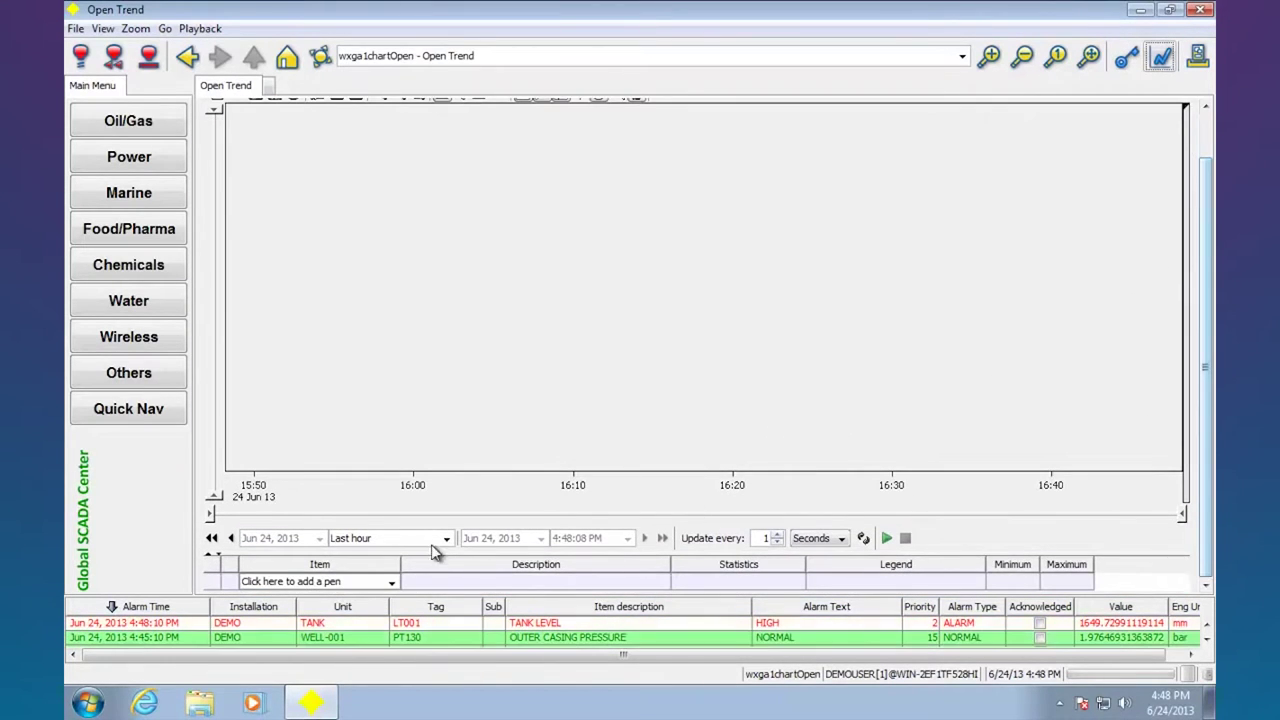
left_click(391, 584)
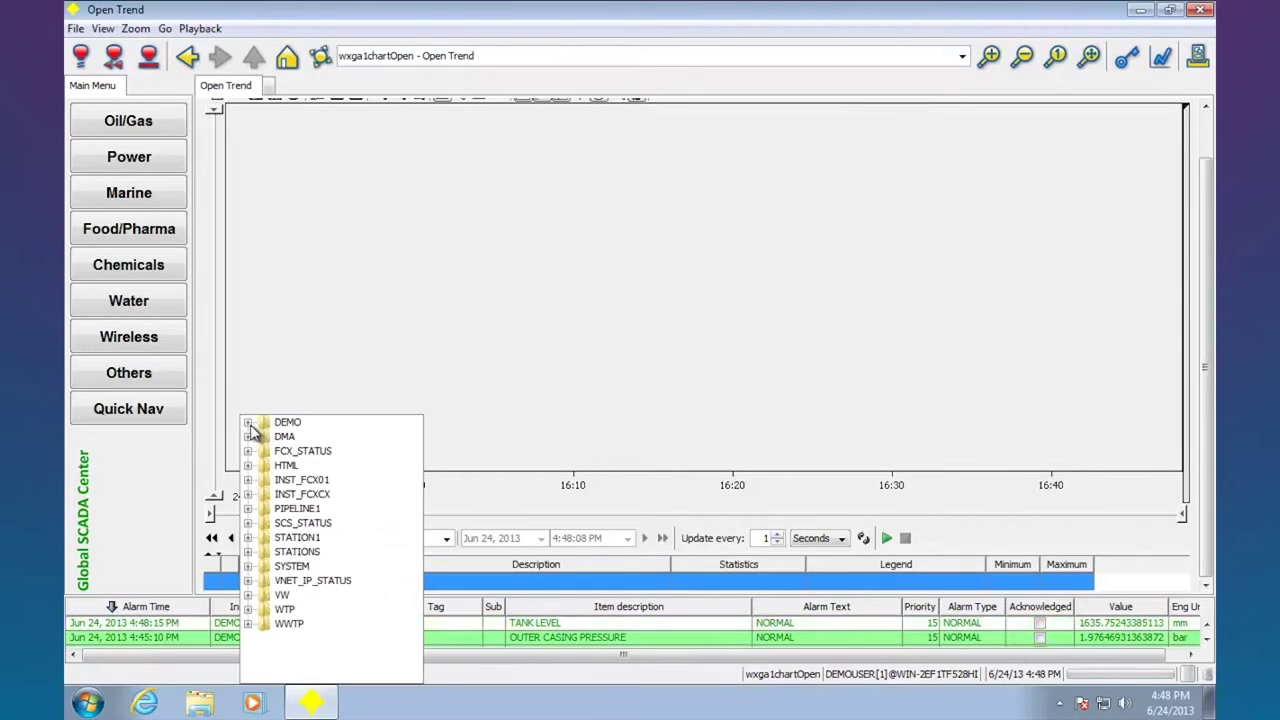
left_click(248, 422)
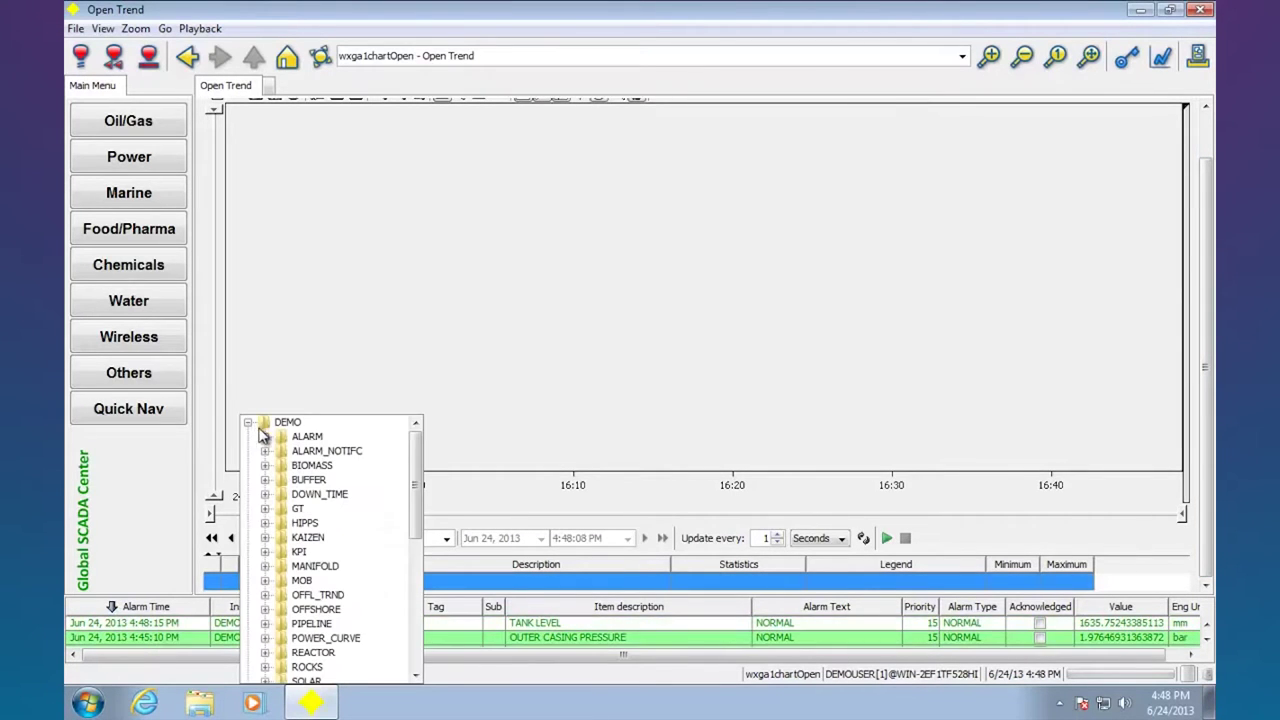
double_click(279, 482)
double_click(298, 563)
left_click(317, 566)
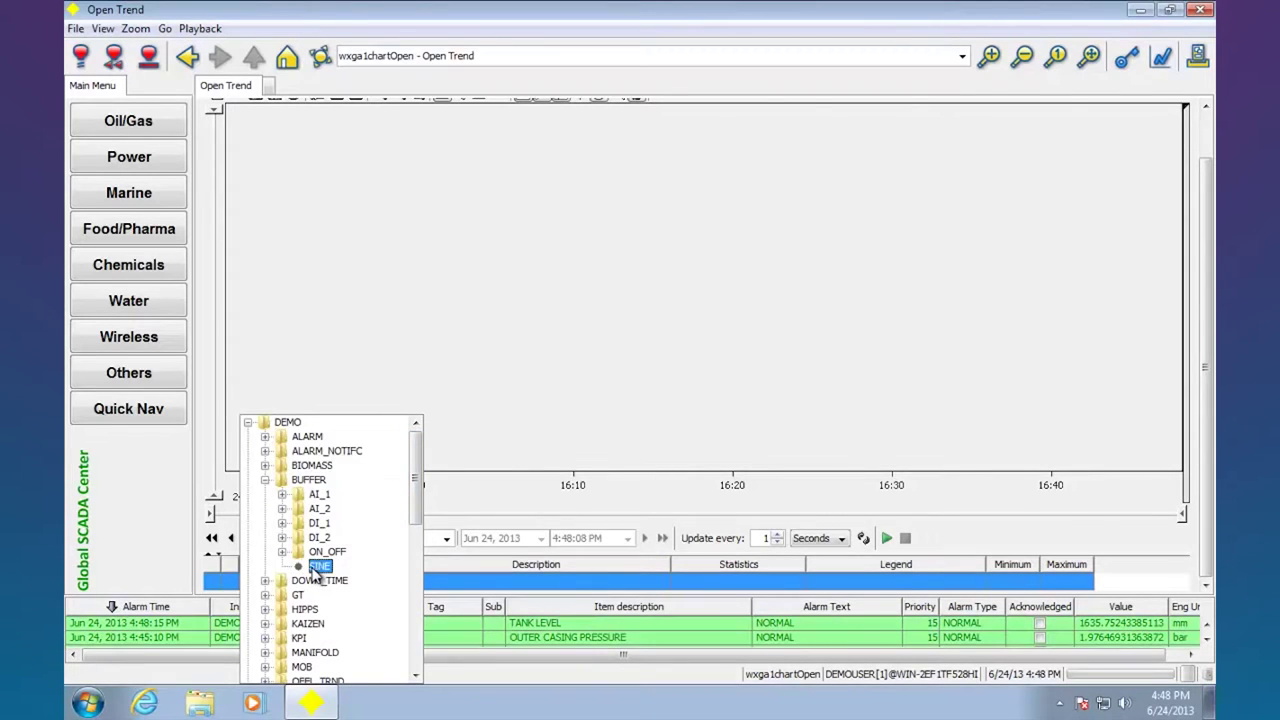
left_click(231, 567)
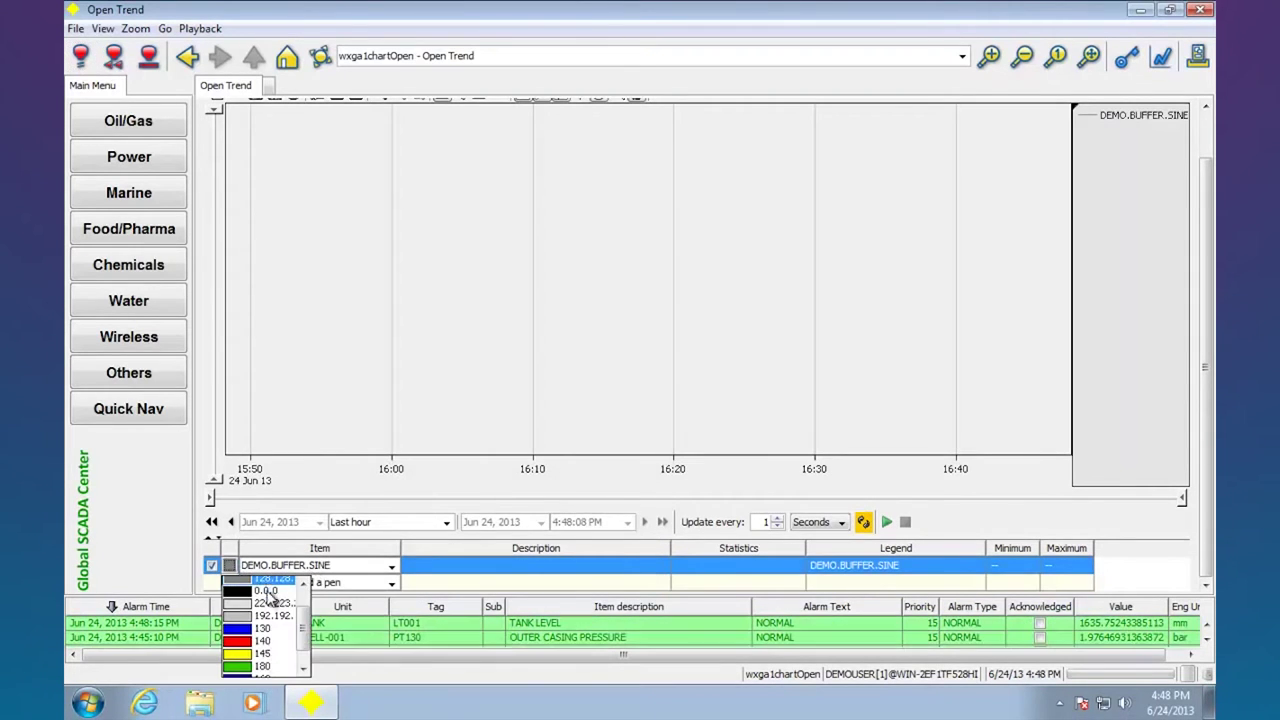
left_click(248, 645)
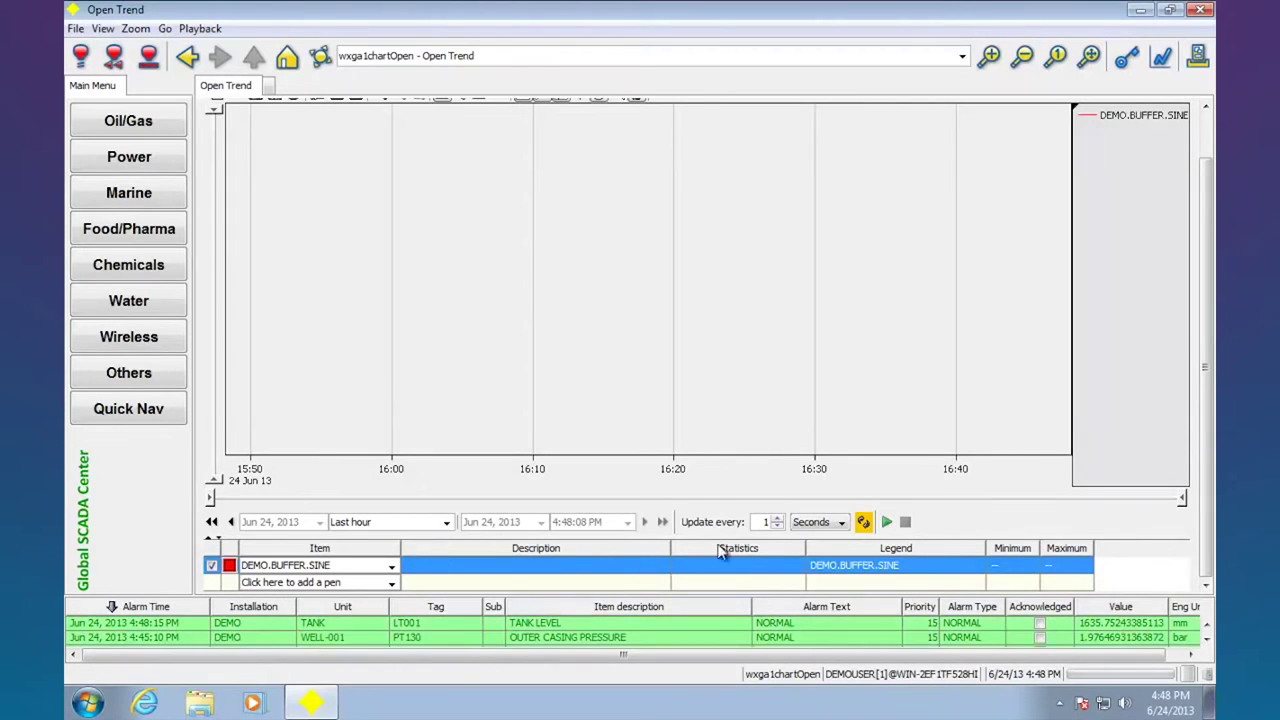
left_click(887, 522)
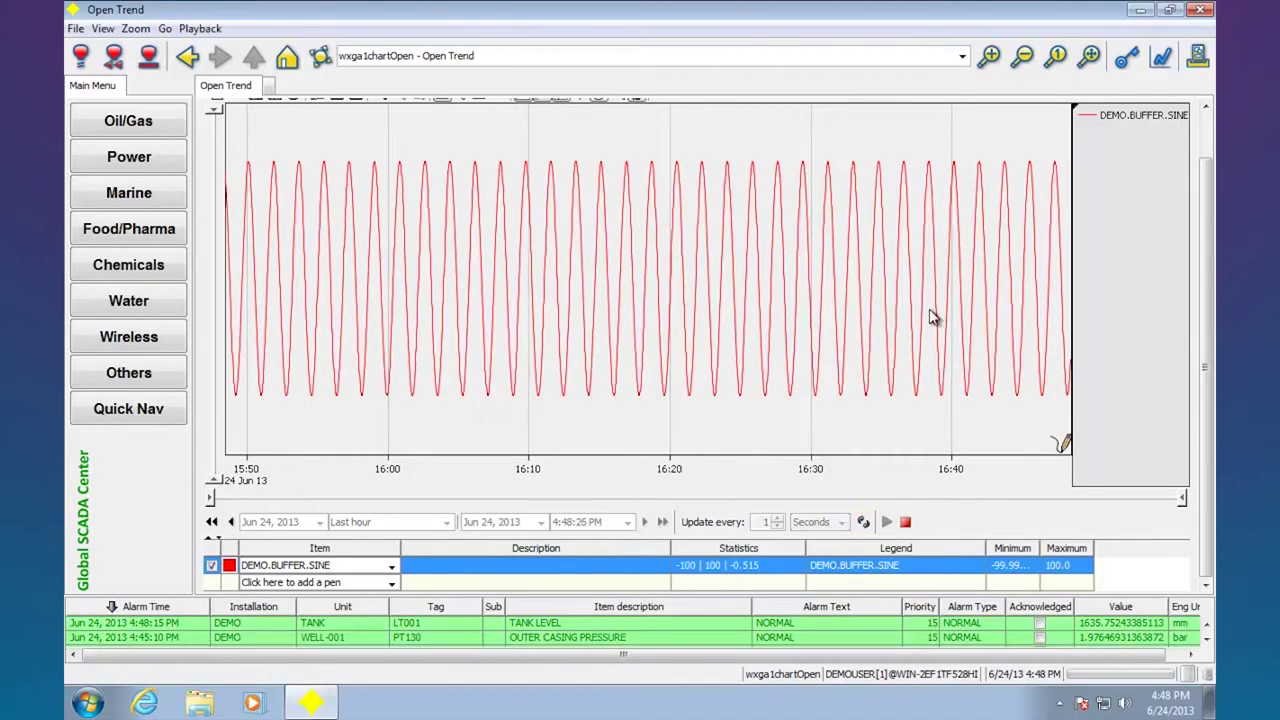
- Stop live updating, set the trend time range to Last day, and reload it
left_click_drag(530, 148, 812, 418)
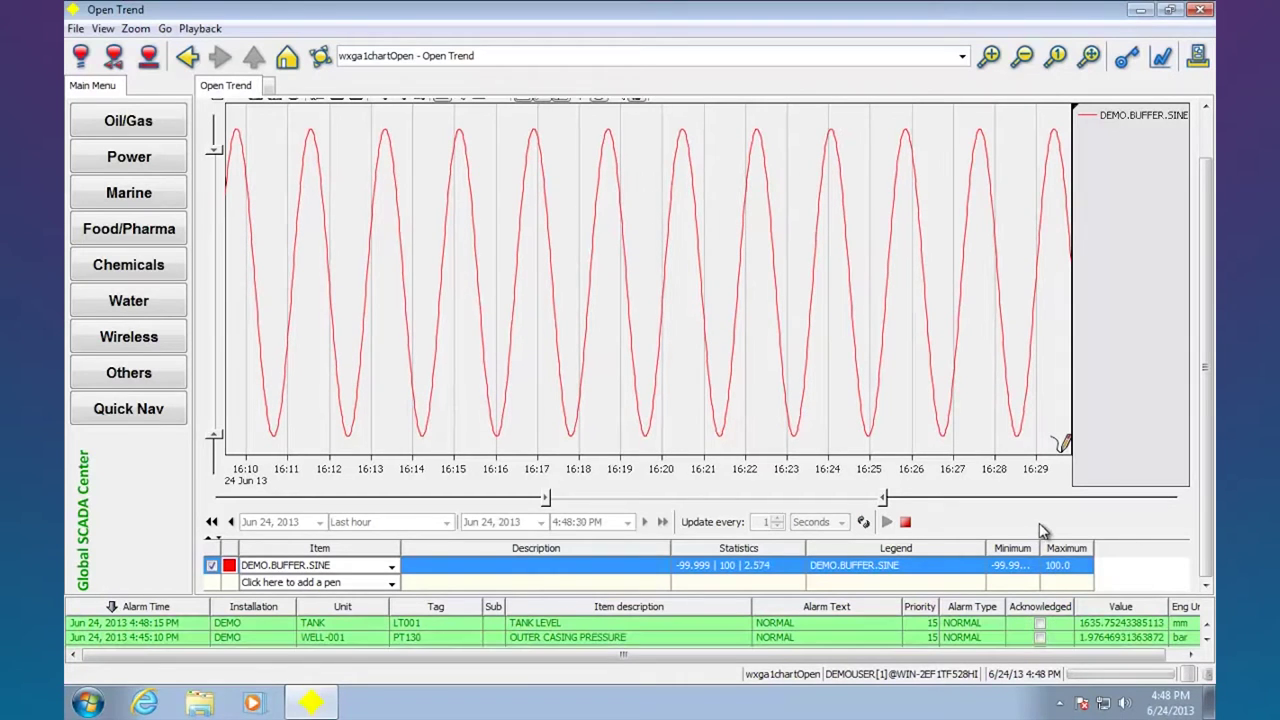
left_click(905, 521)
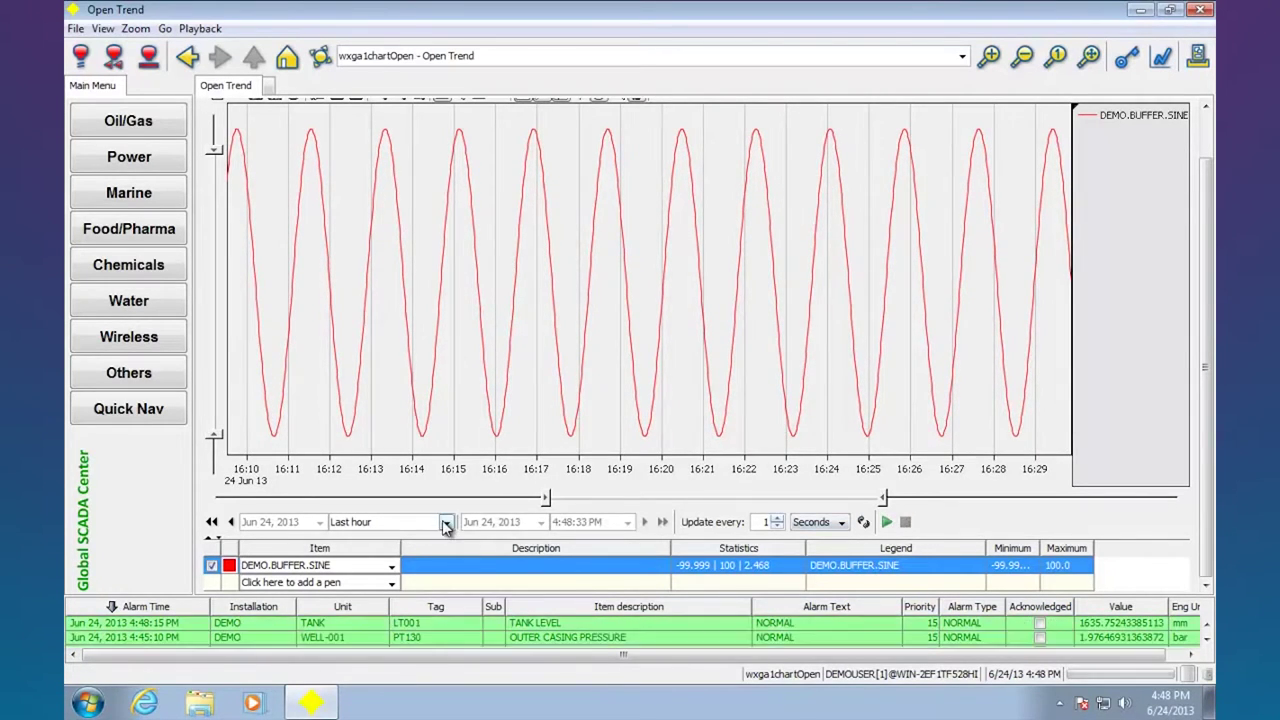
left_click(446, 521)
left_click(402, 552)
left_click(886, 521)
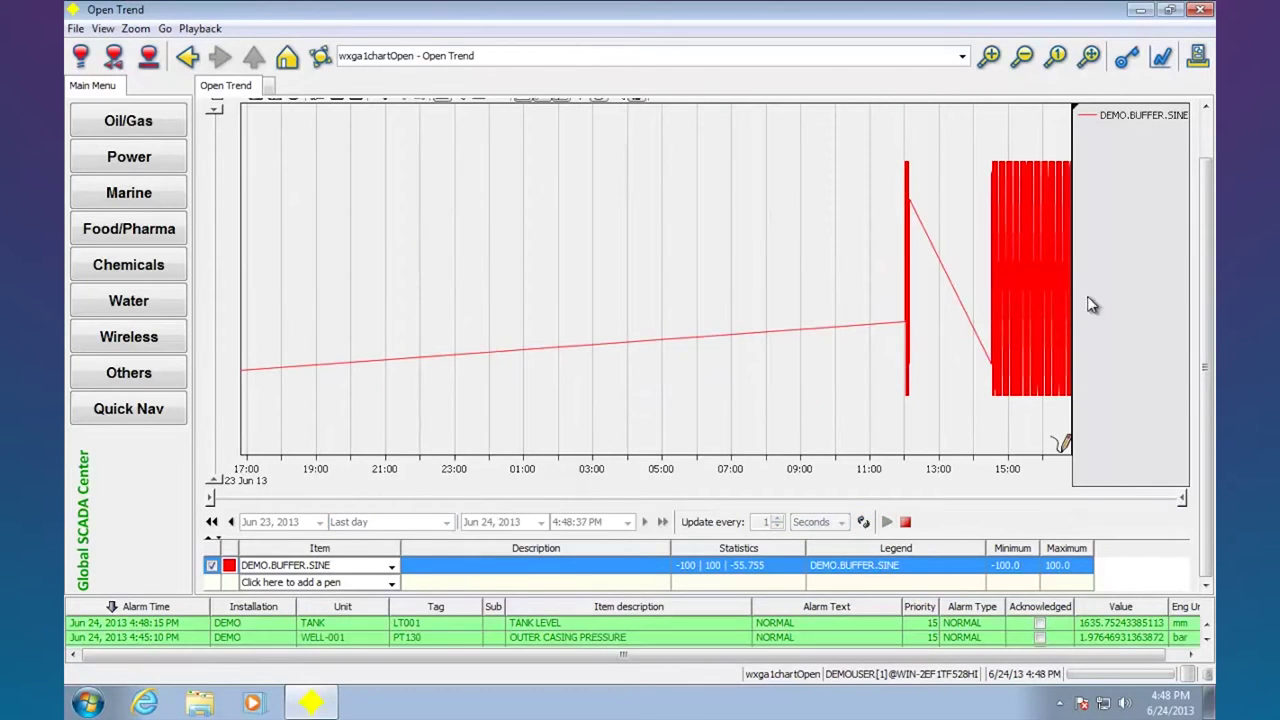
- Zoom into about 16:16:50–16:18:20, then use Zoom > Fit In Window for the whole day
left_click_drag(1027, 181, 1062, 311)
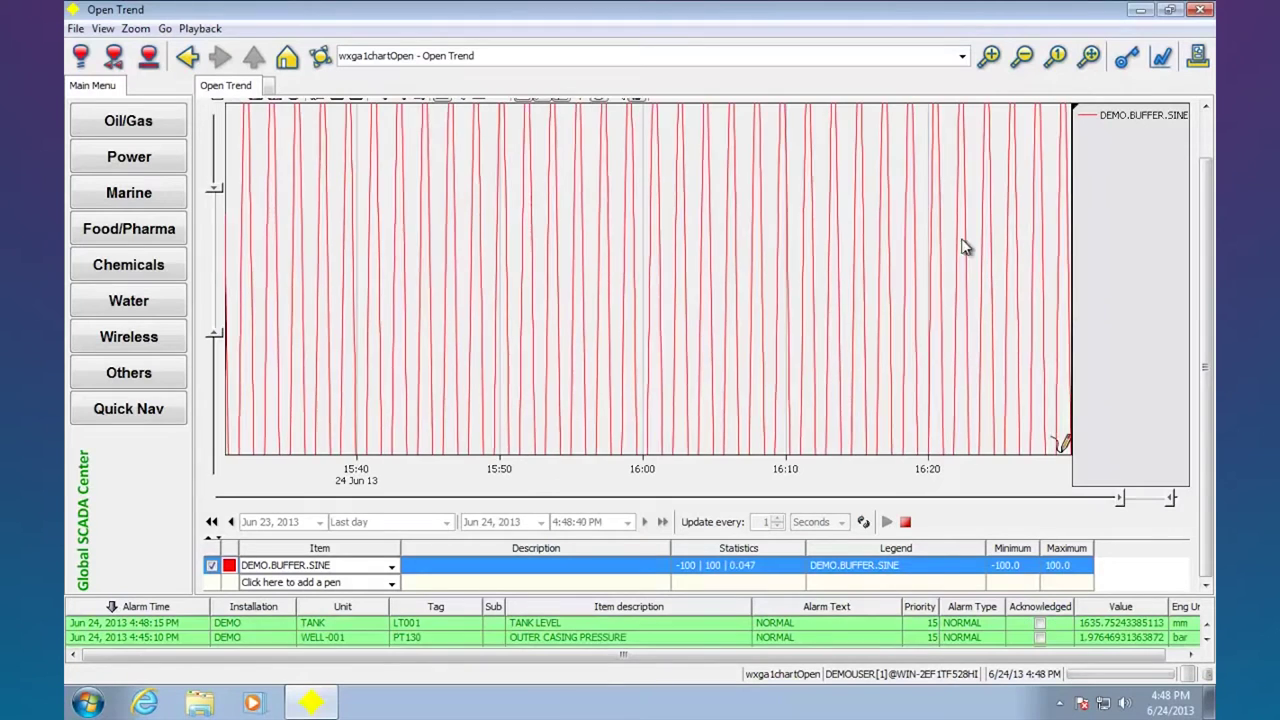
left_click_drag(803, 229, 937, 354)
left_click_drag(751, 237, 893, 358)
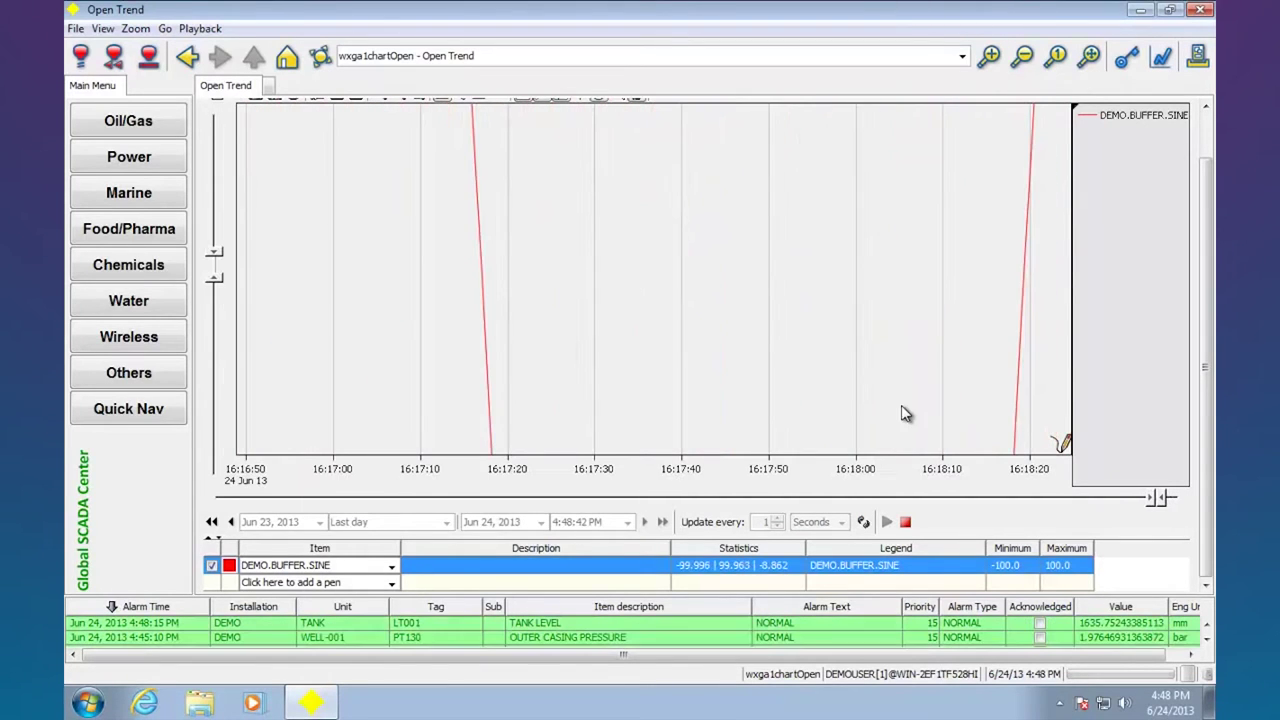
right_click(589, 213)
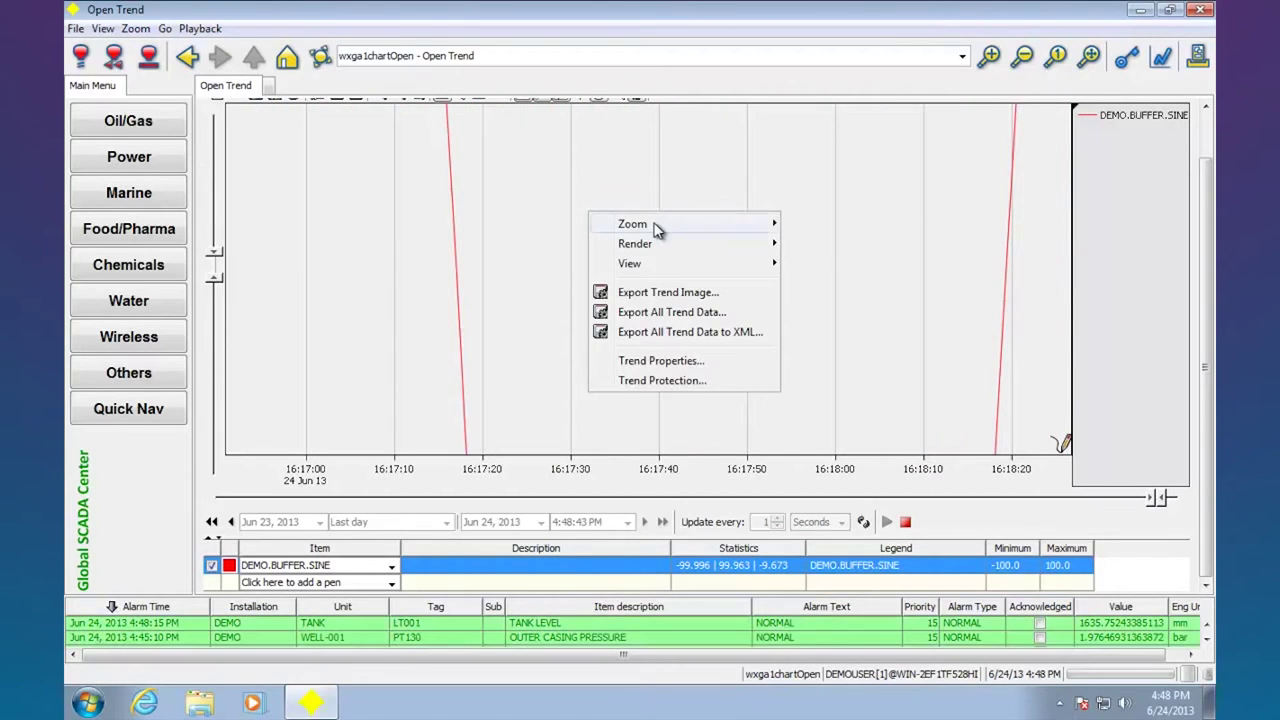
mouse_move(766, 224)
left_click(838, 263)
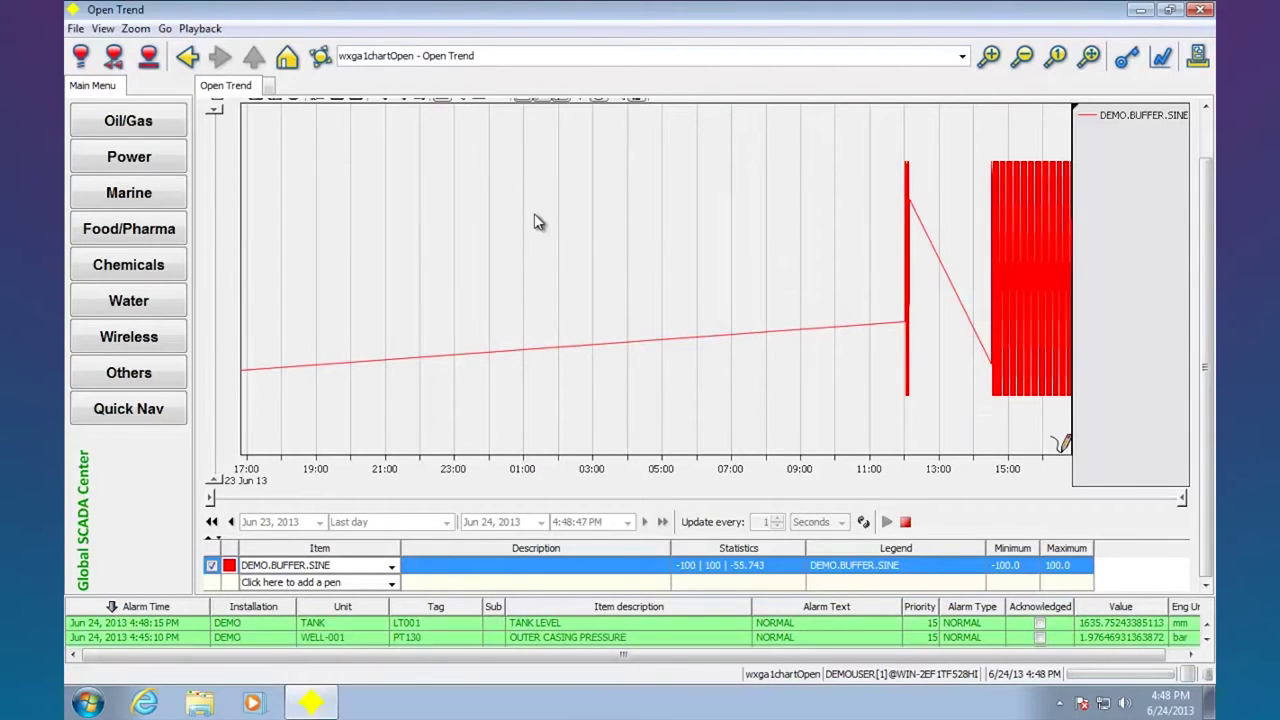
- Bring up the chart's right-click options menu again, dismissing and reopening it
right_click(896, 328)
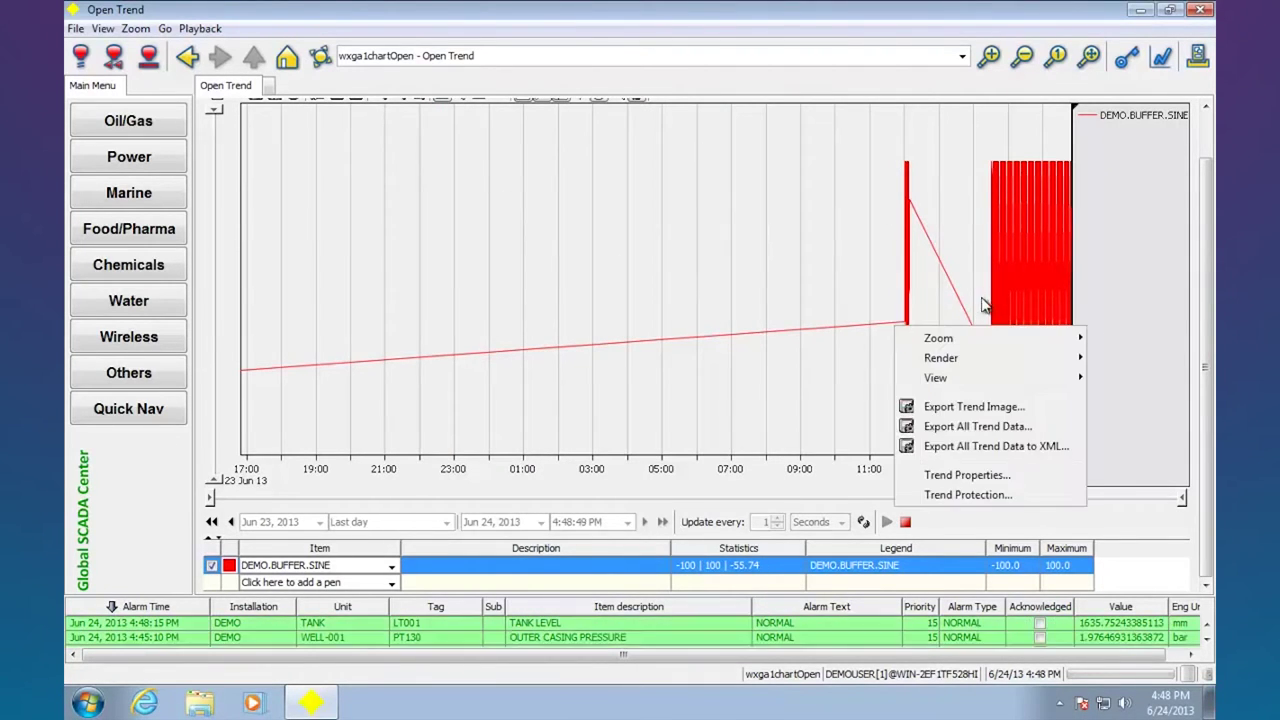
mouse_move(1014, 340)
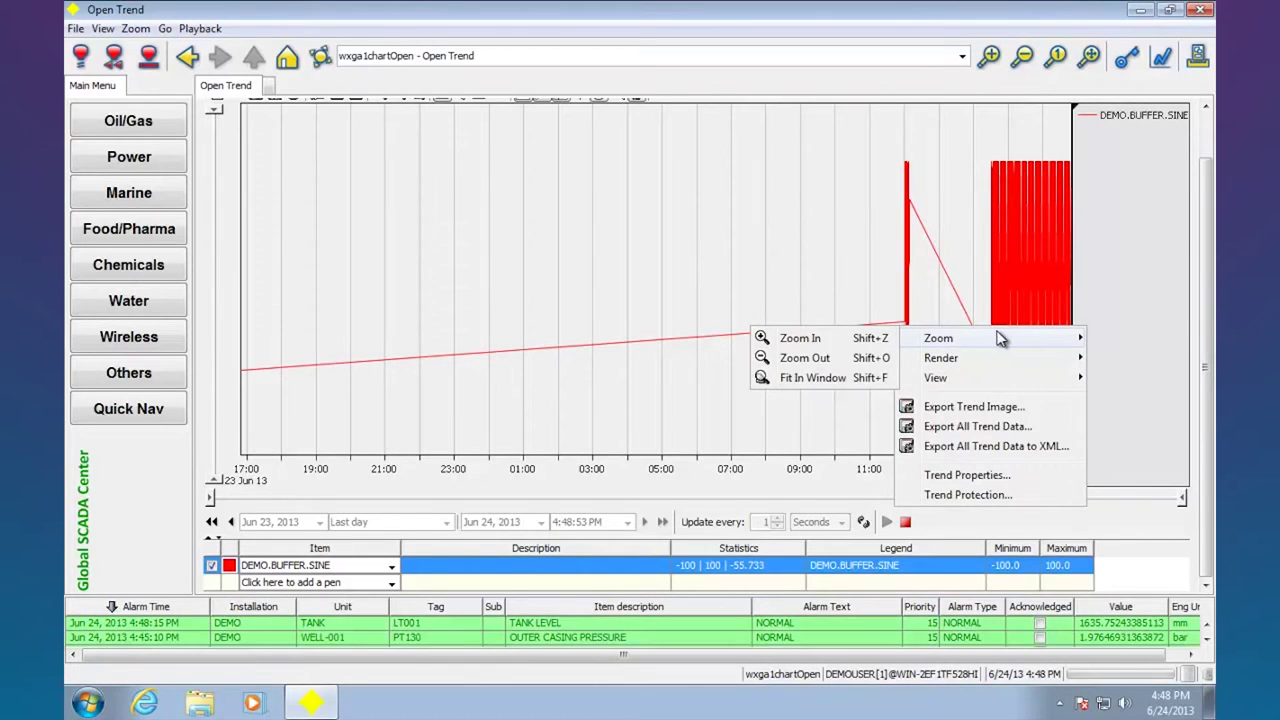
mouse_move(1003, 364)
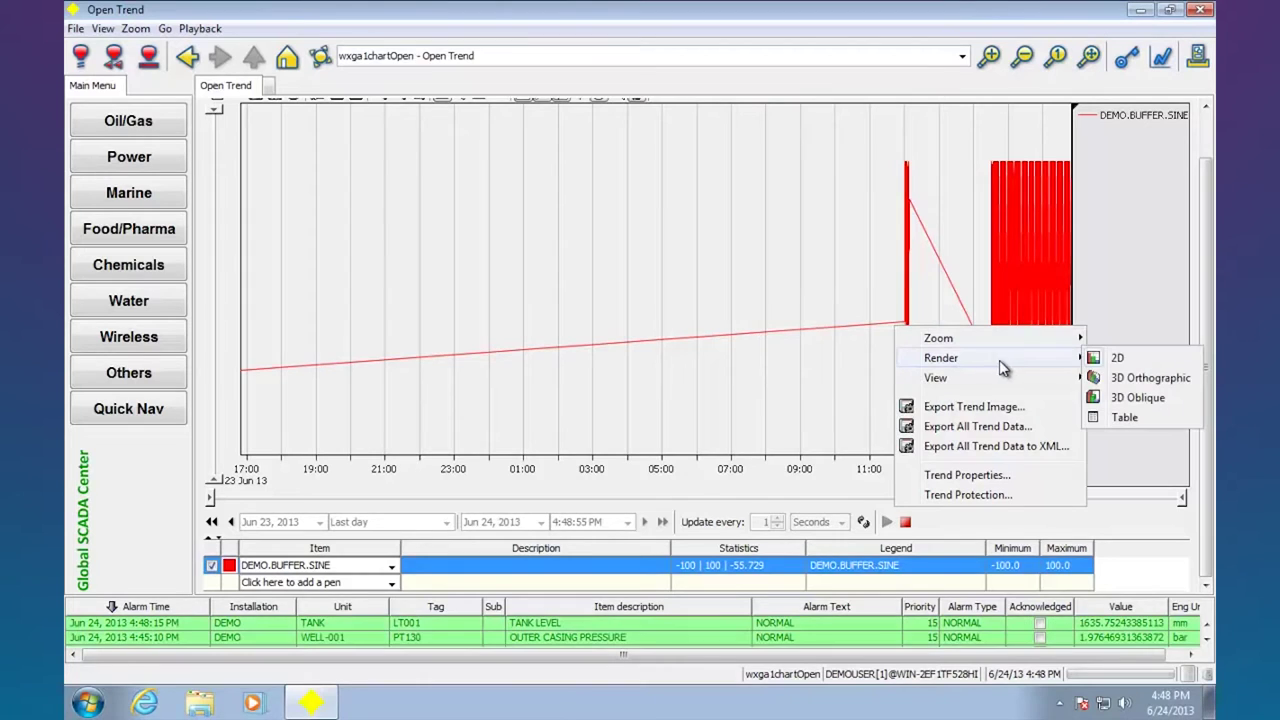
left_click(1117, 358)
right_click(1004, 331)
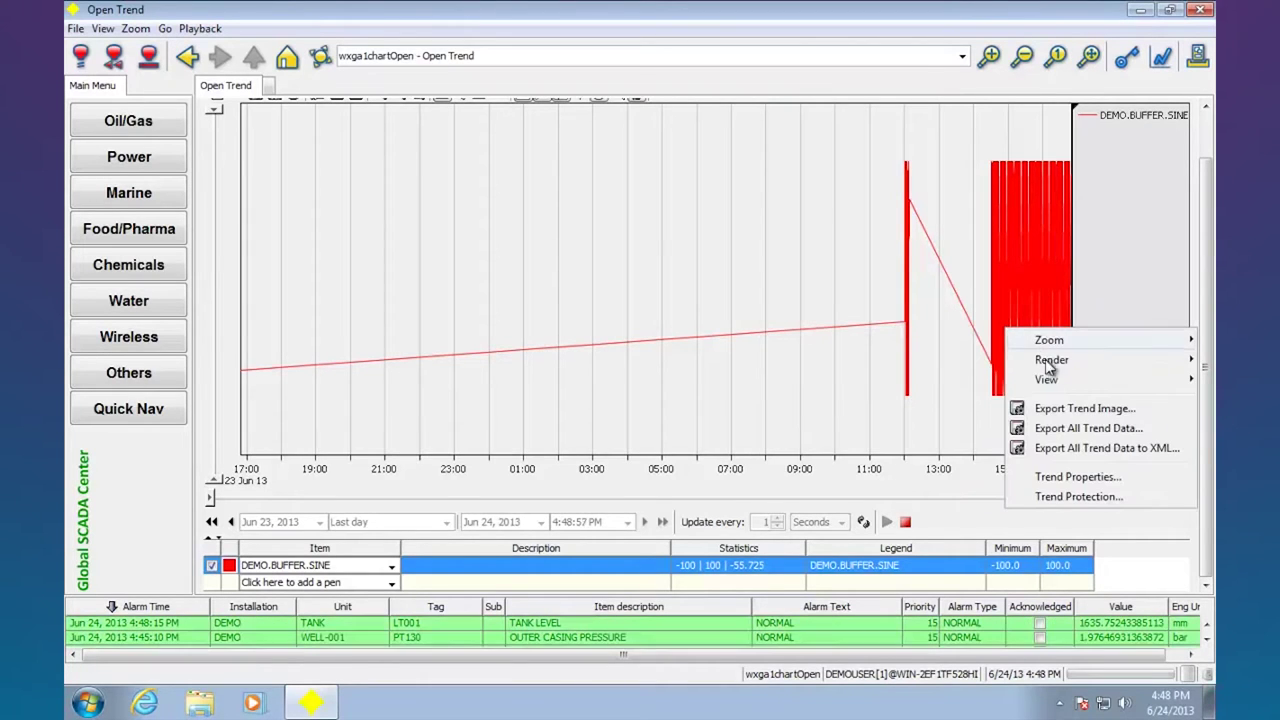
mouse_move(1087, 366)
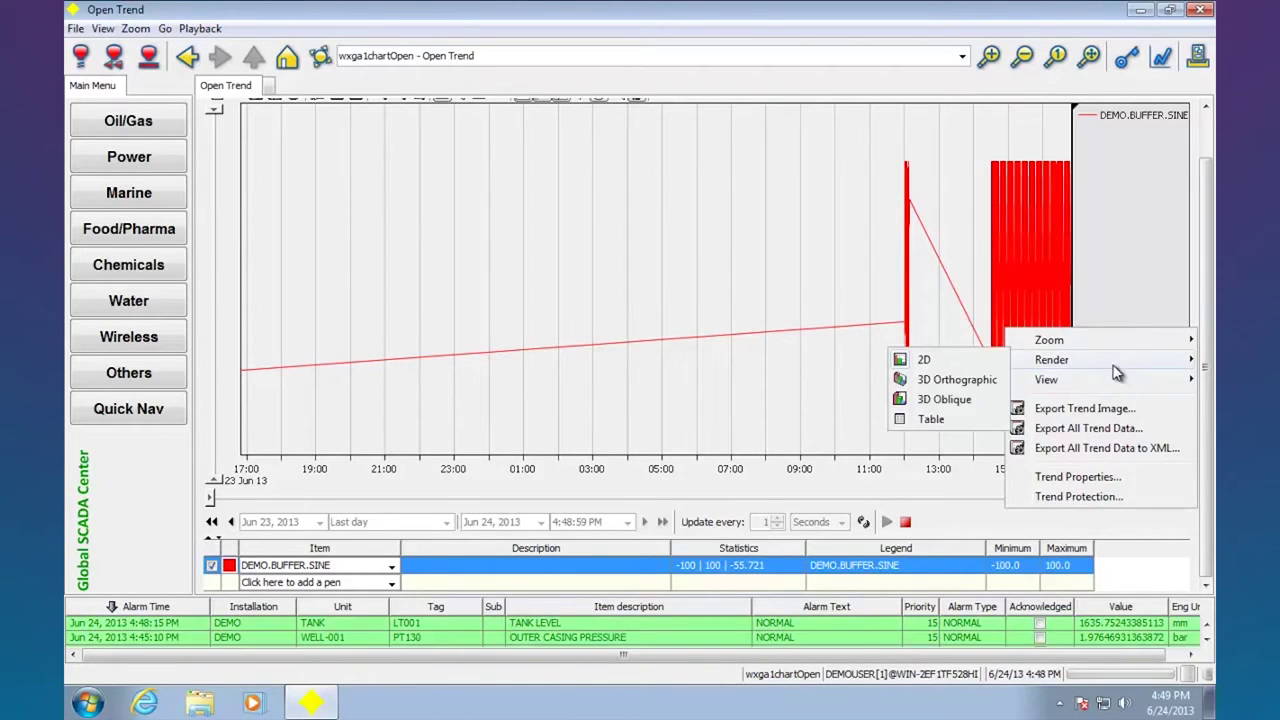
left_click(988, 382)
right_click(851, 296)
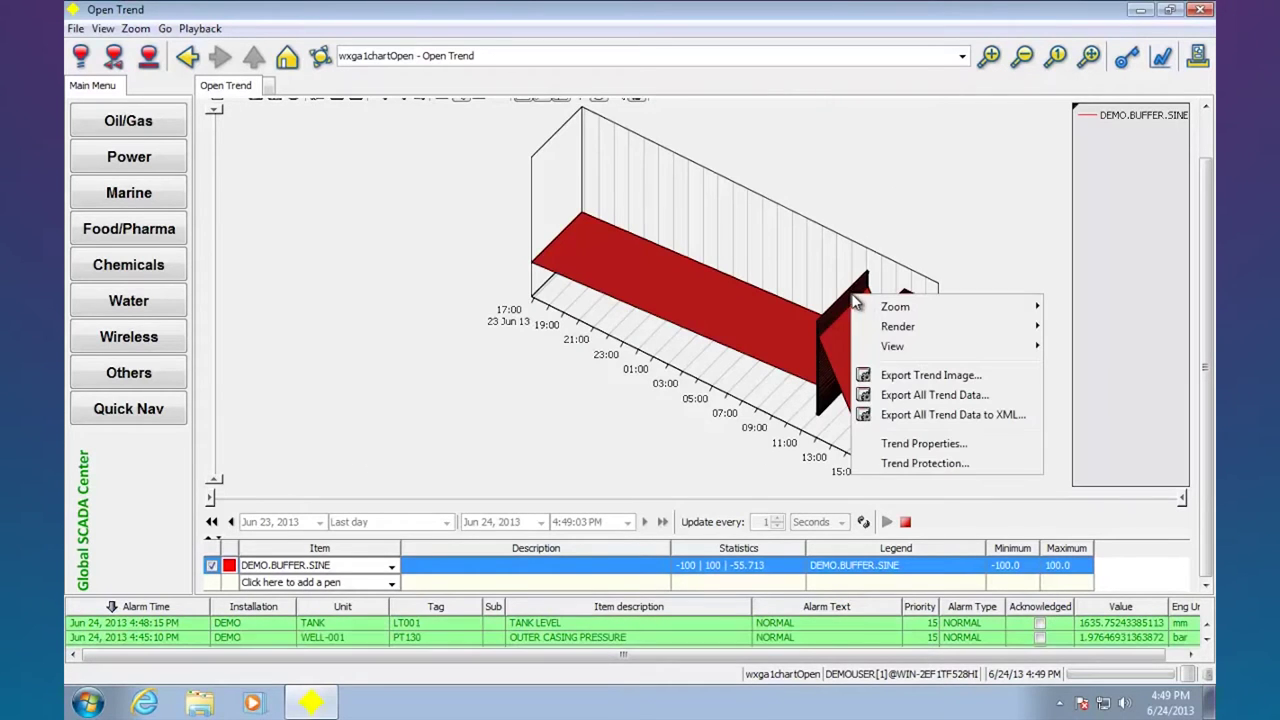
mouse_move(897, 331)
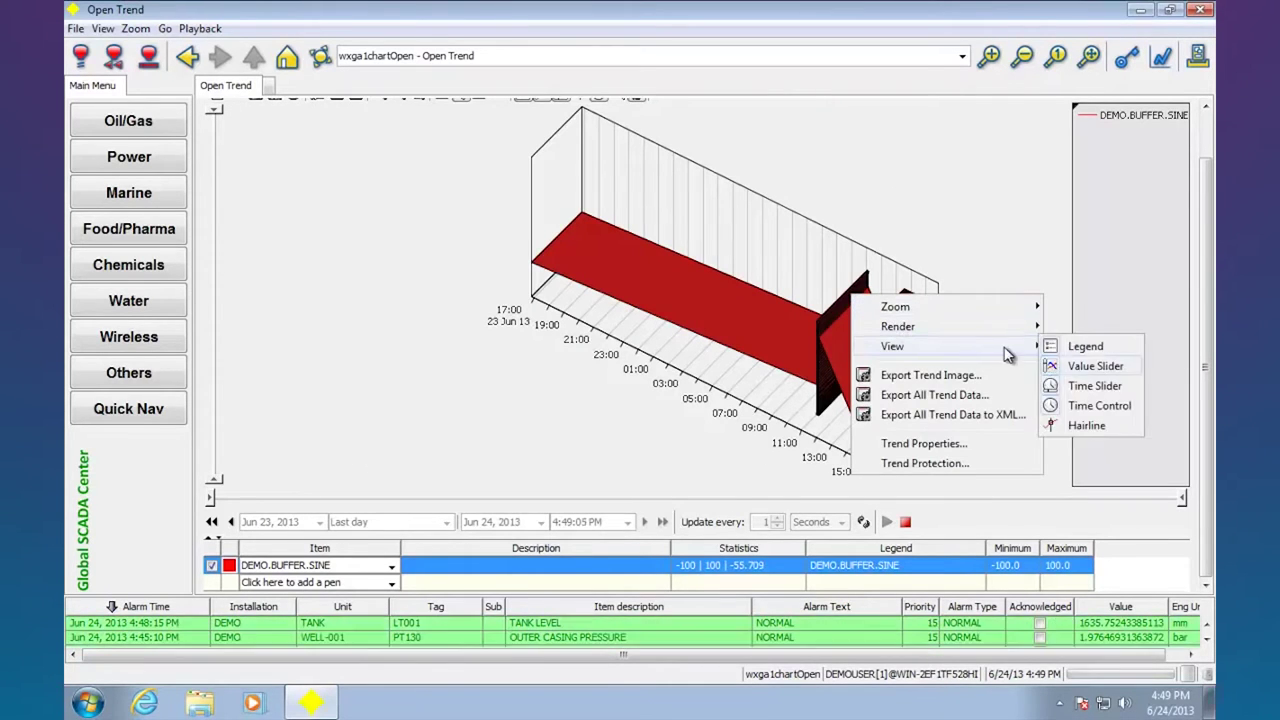
mouse_move(962, 346)
mouse_move(990, 326)
left_click(1085, 367)
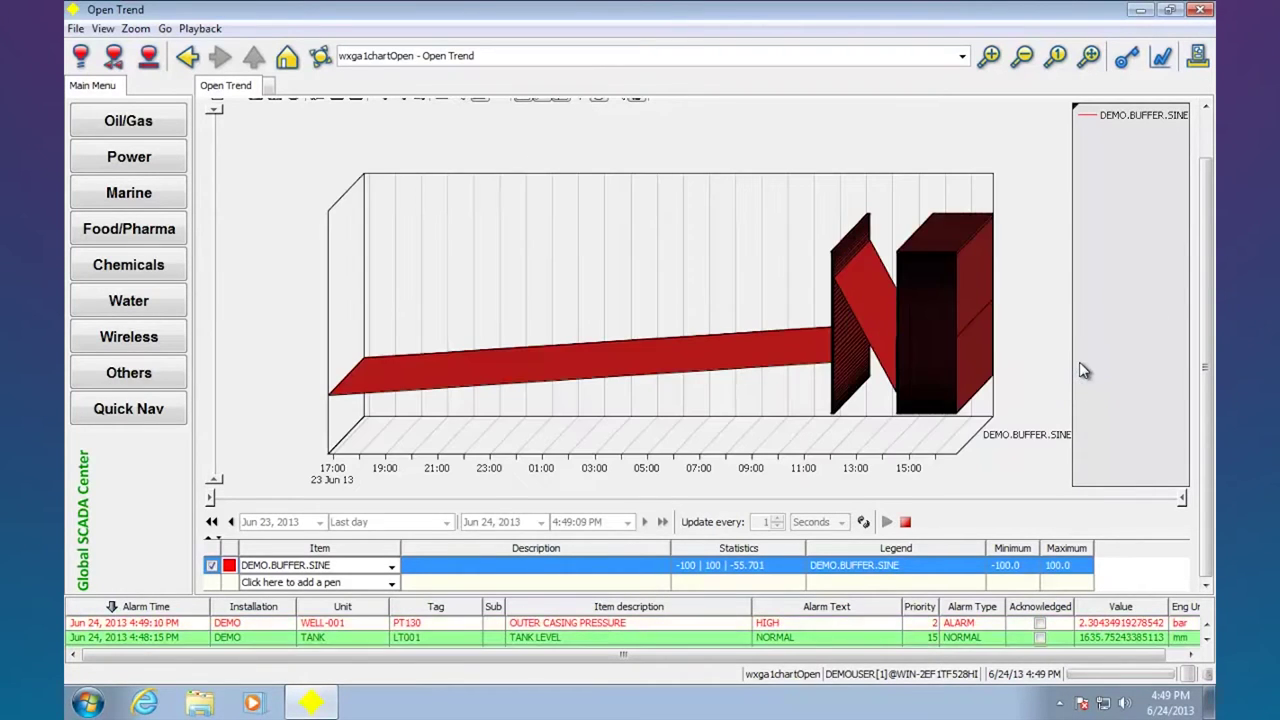
right_click(909, 296)
mouse_move(945, 327)
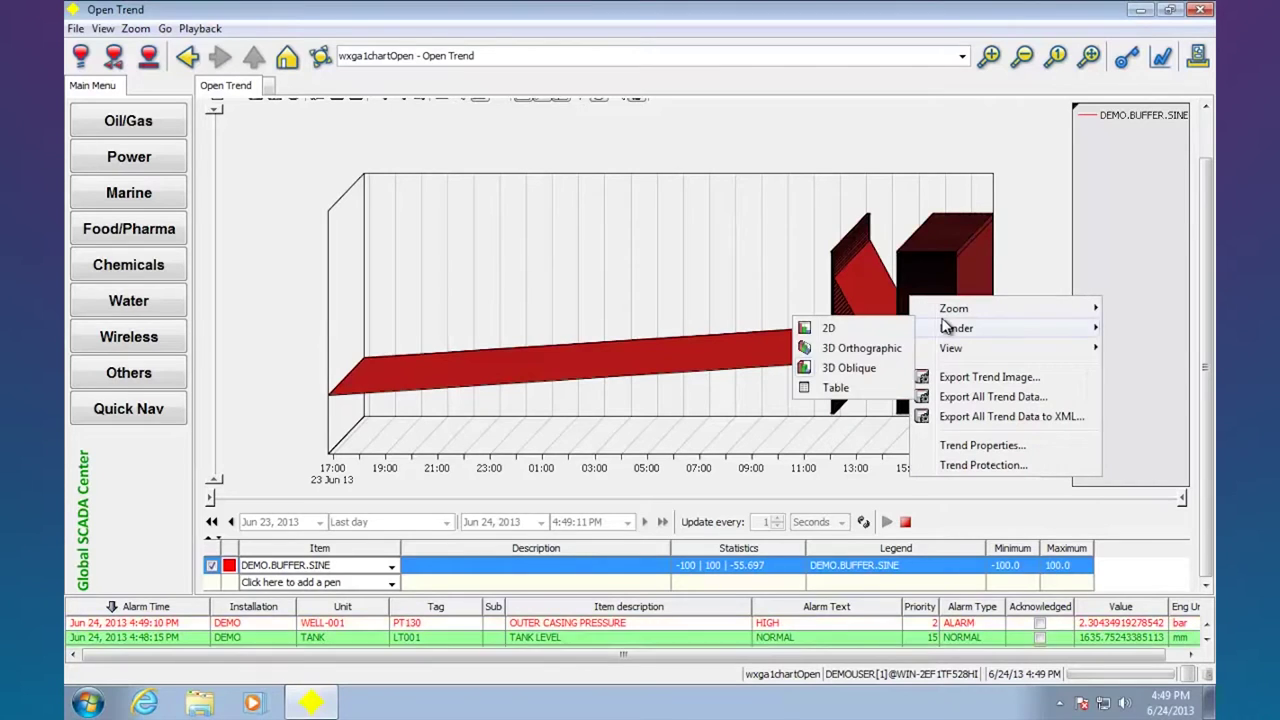
left_click(829, 328)
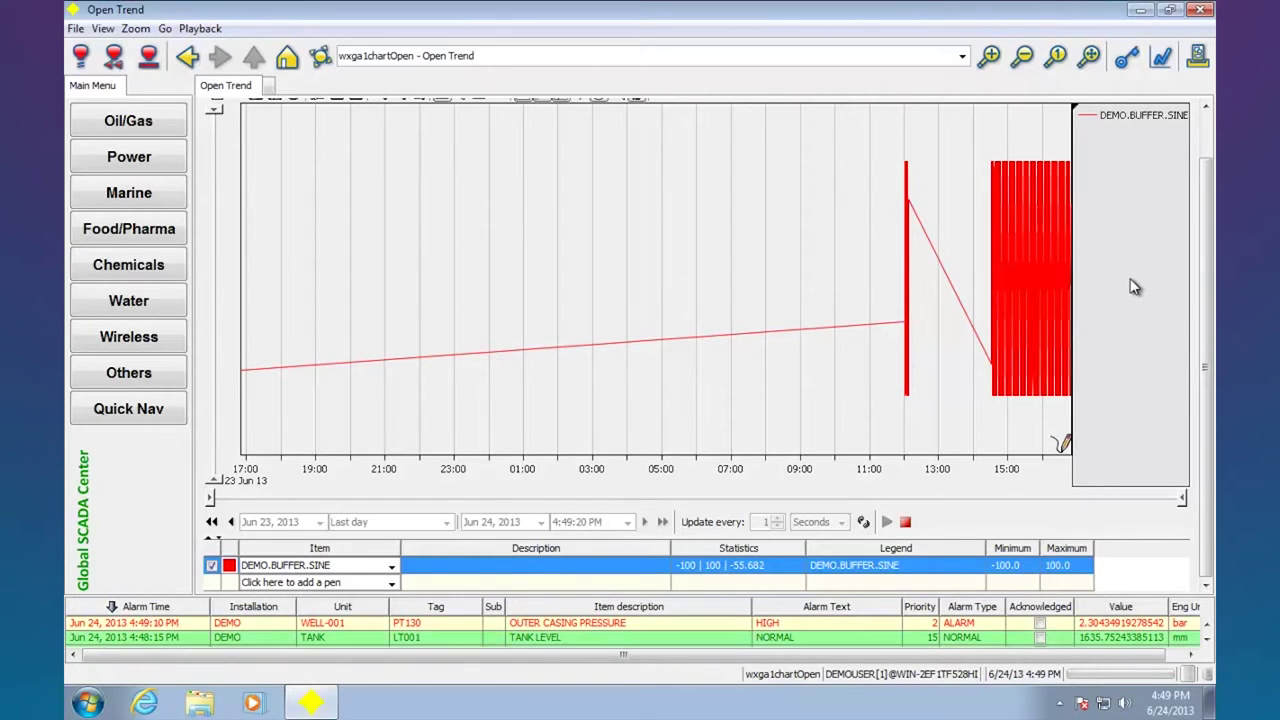
right_click(538, 238)
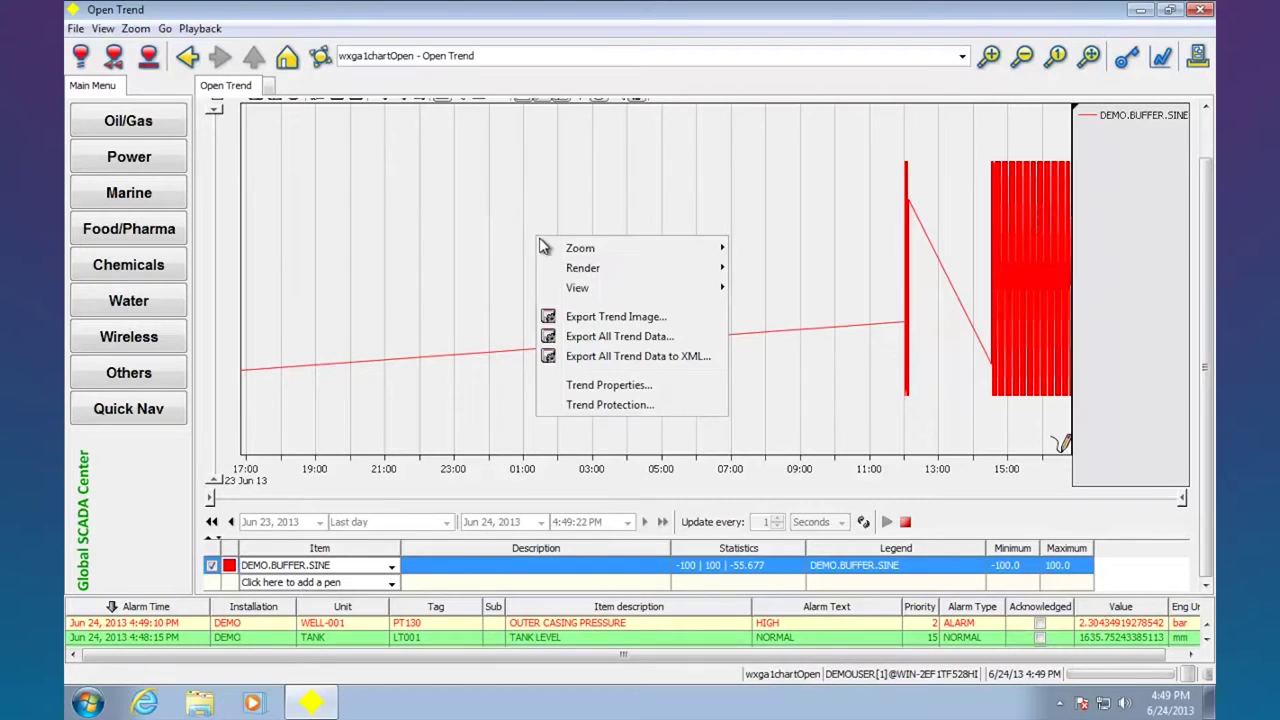
left_click(610, 386)
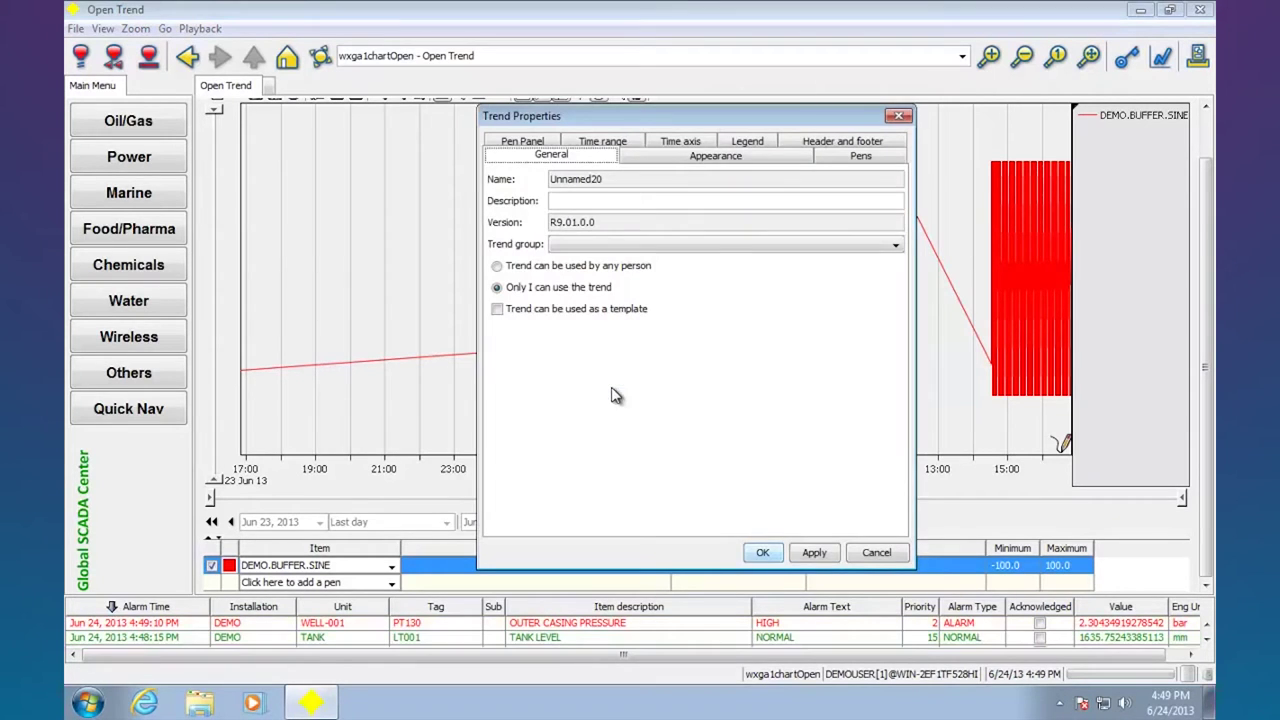
left_click(693, 158)
left_click(861, 153)
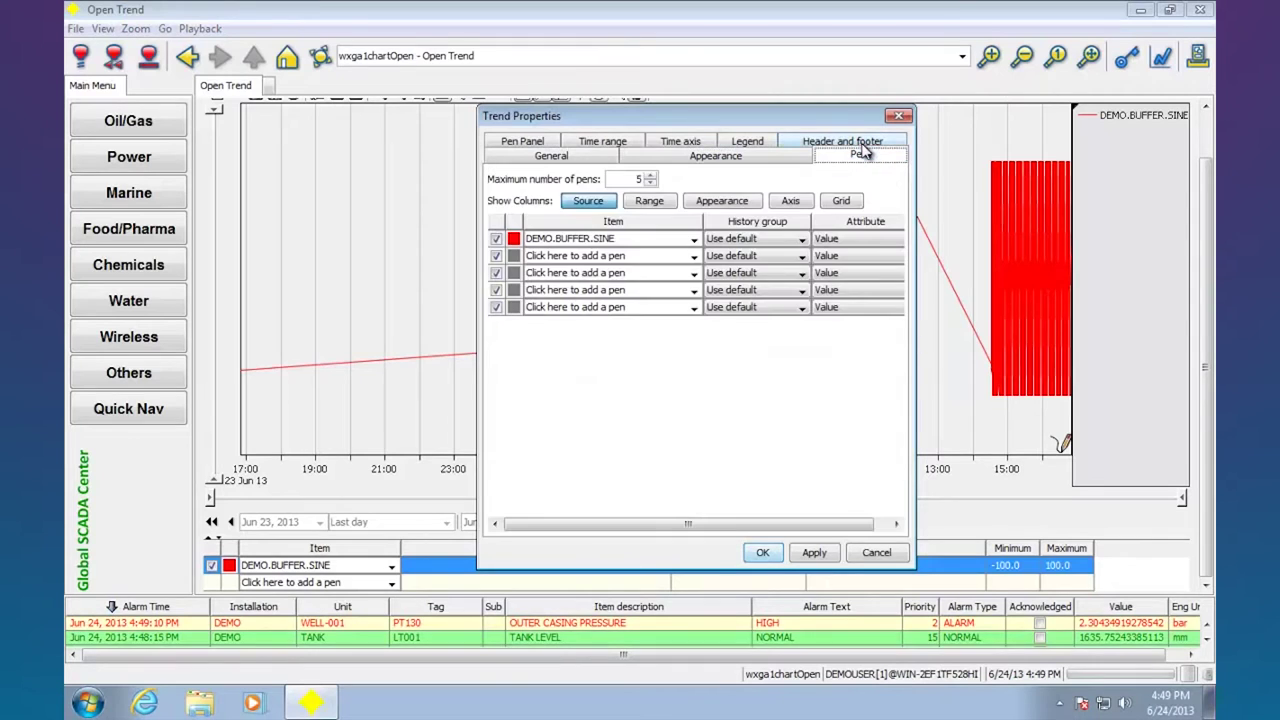
left_click(864, 146)
left_click(747, 156)
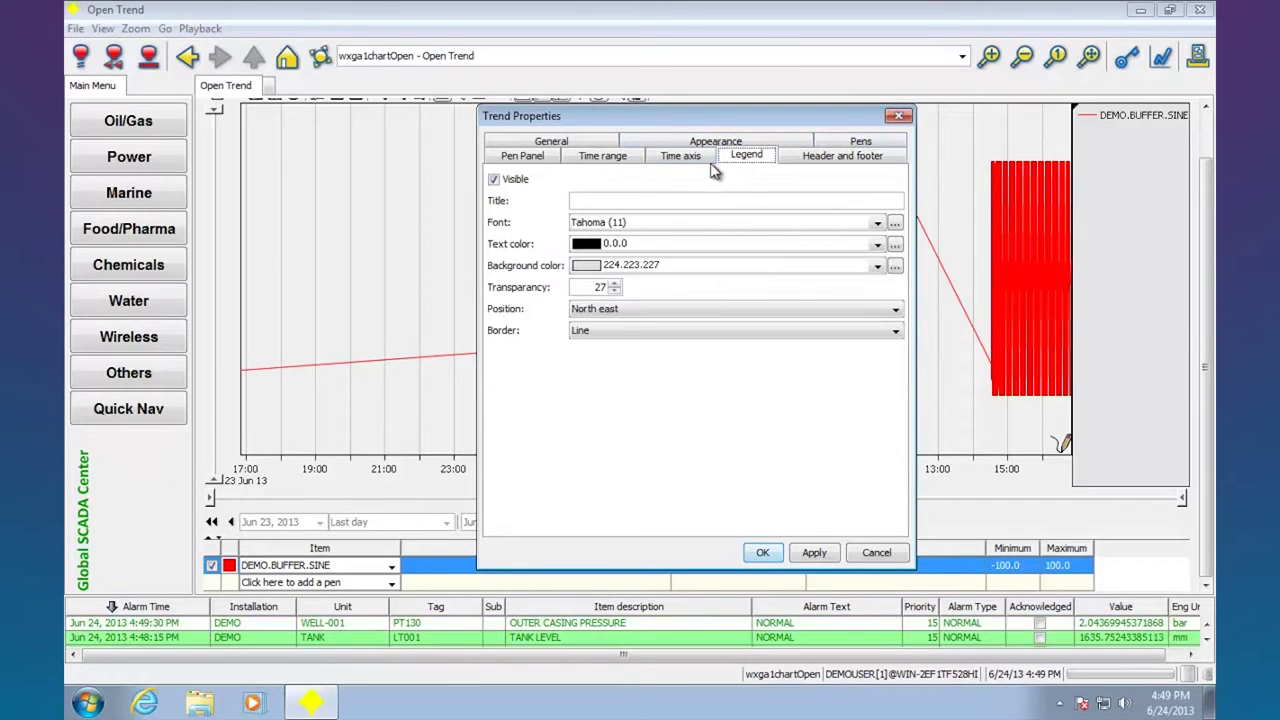
left_click(698, 160)
left_click(620, 160)
left_click(541, 160)
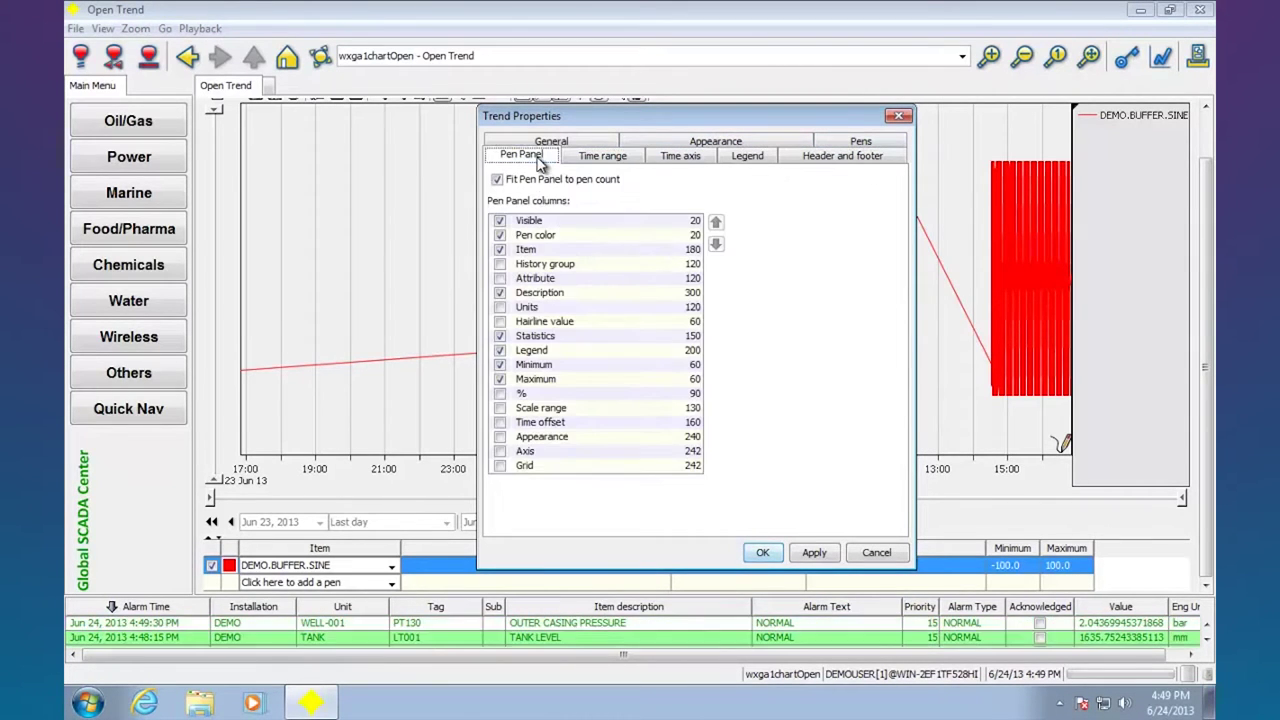
left_click(898, 116)
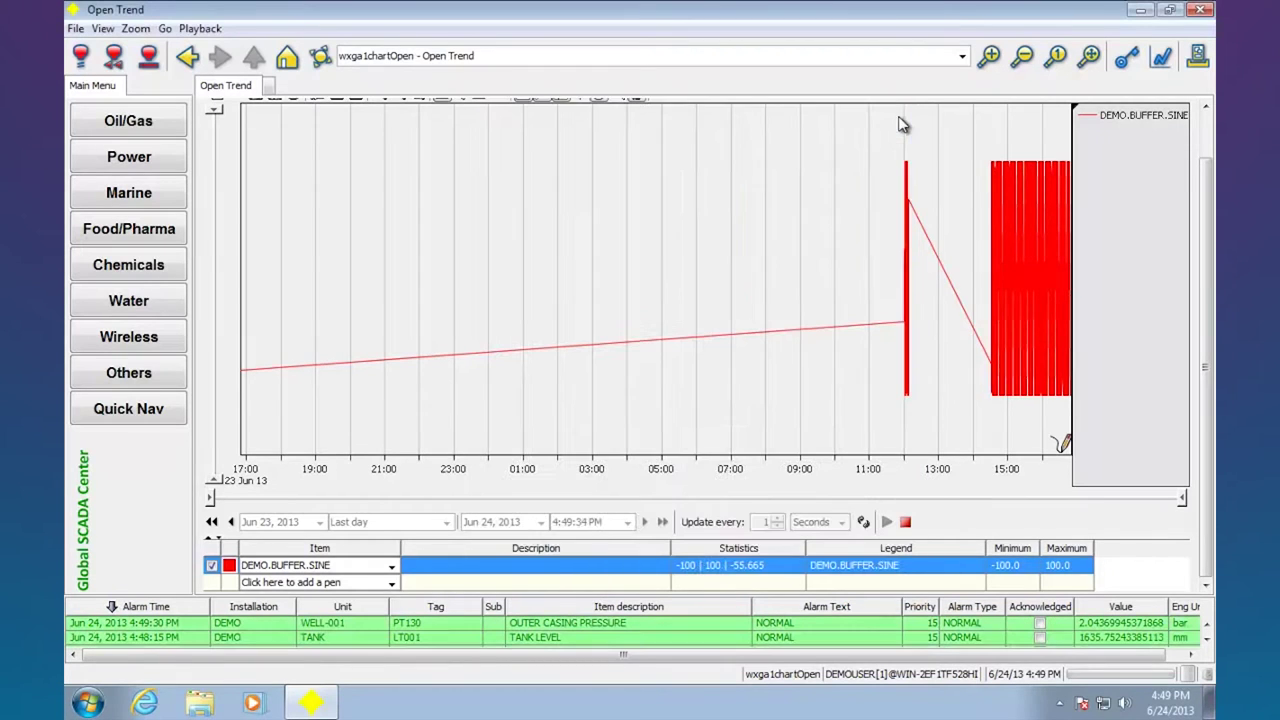
- Return to the Main world map screen and open the Oil/Gas area screens
left_click(286, 60)
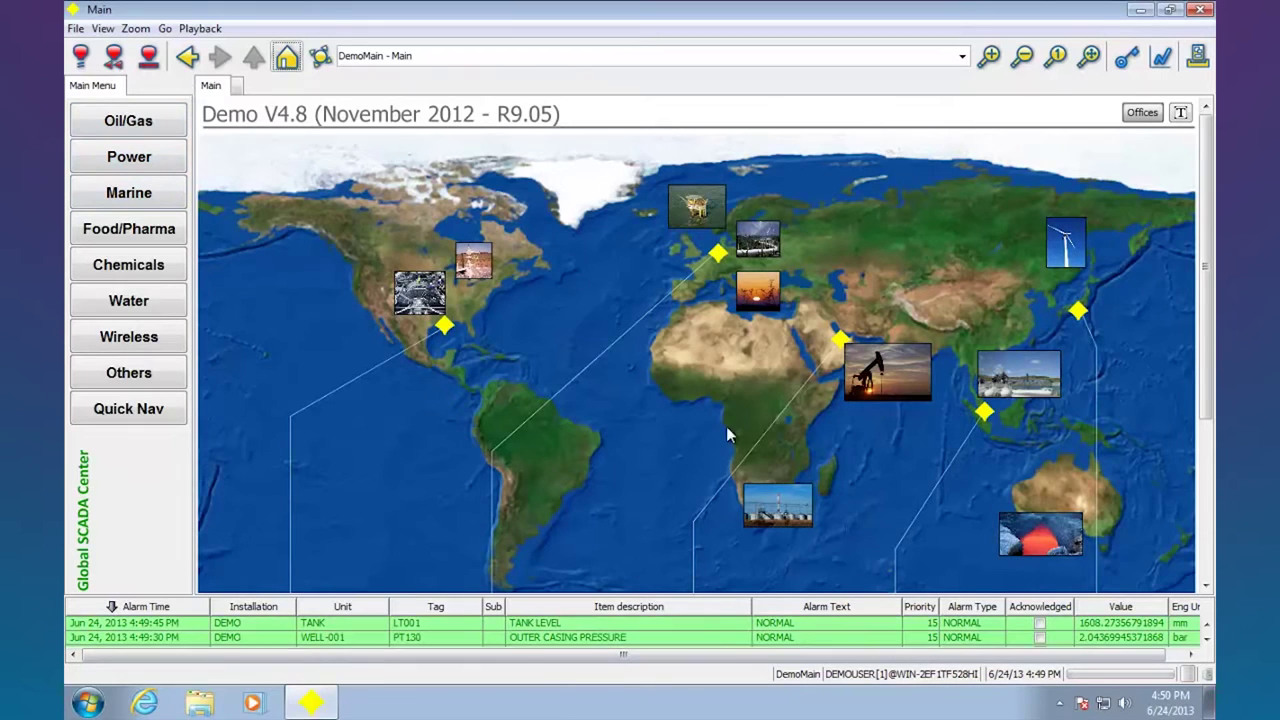
left_click(160, 130)
- Open Upstream > Wellsite 001 and change the PIC135 setpoint to 150
left_click(147, 158)
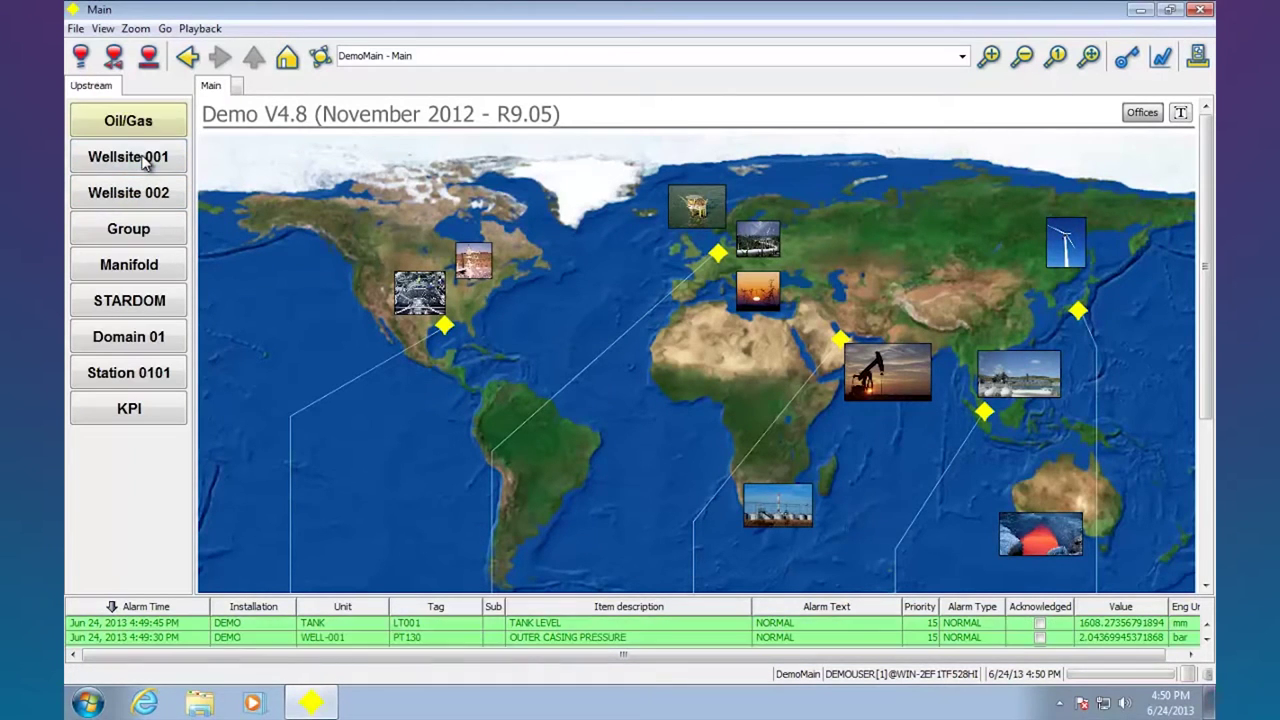
left_click(145, 163)
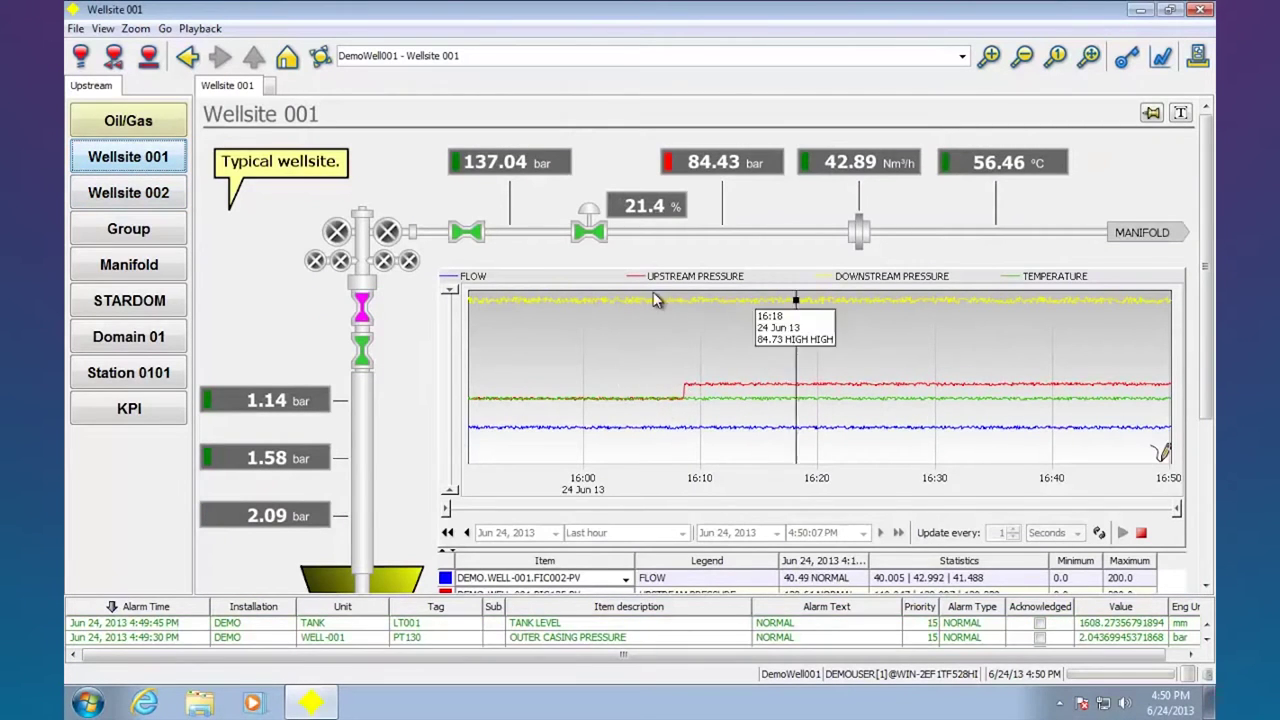
left_click(530, 175)
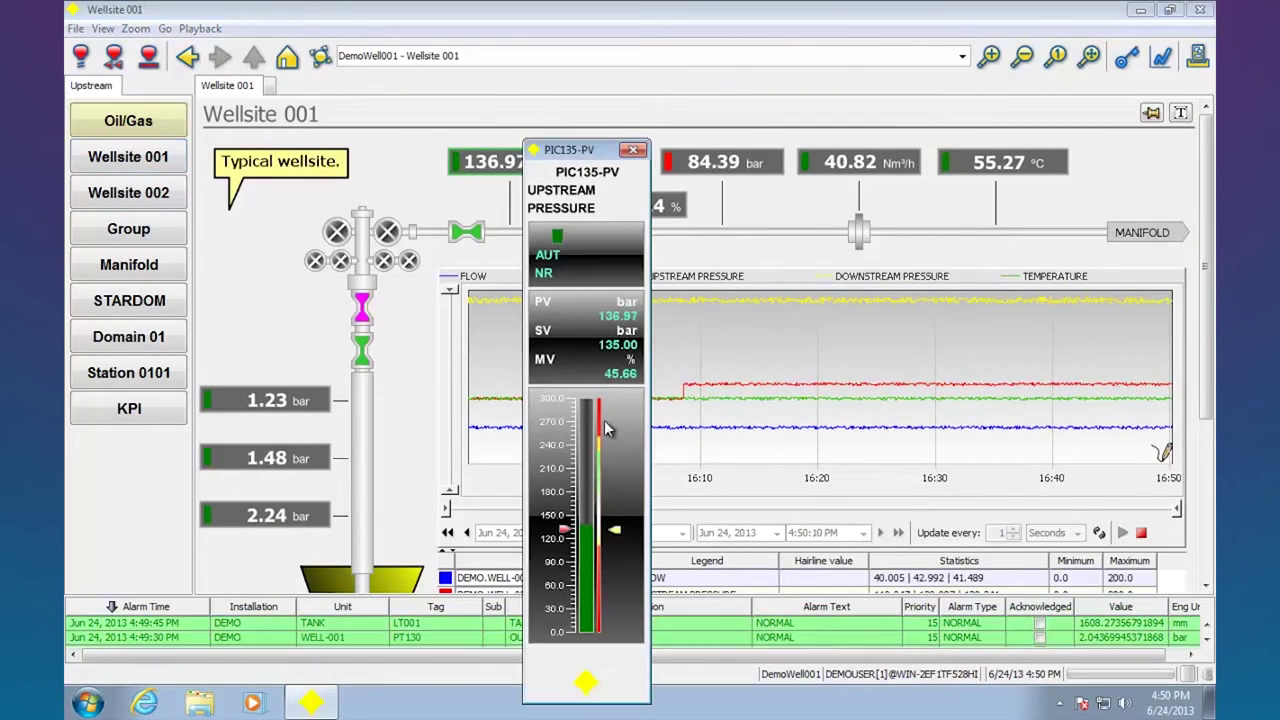
left_click(608, 345)
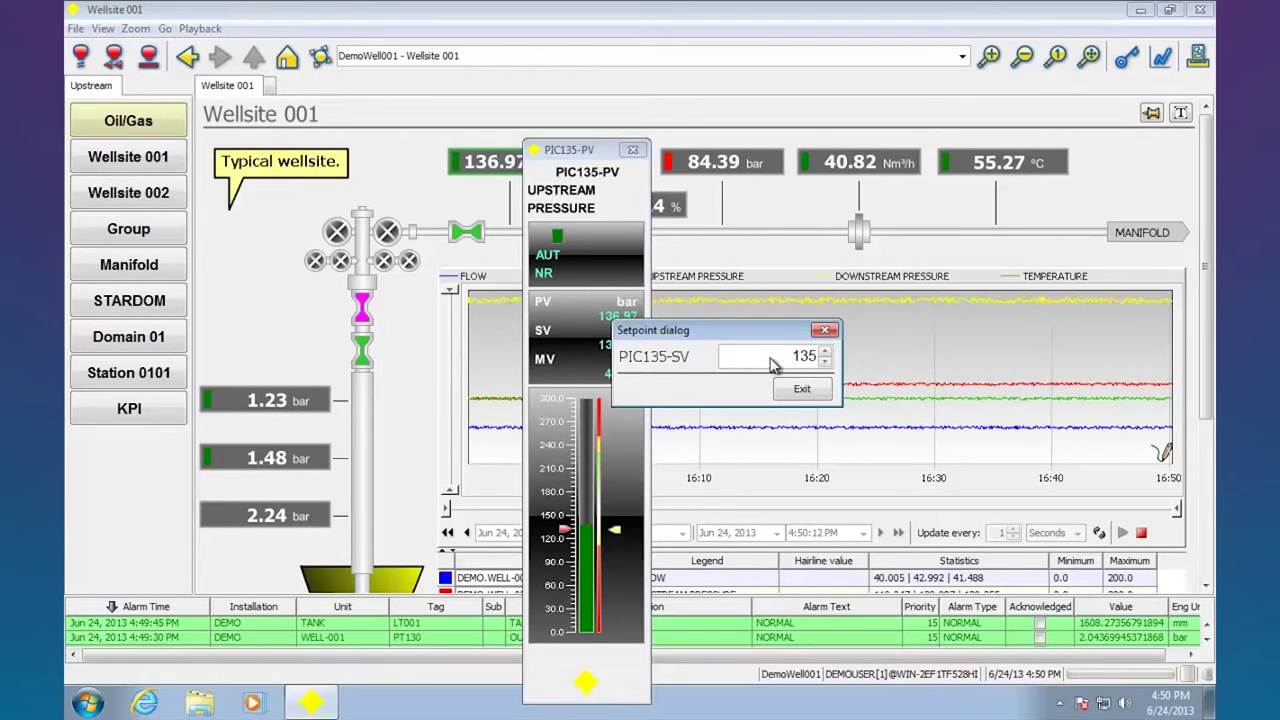
type("150")
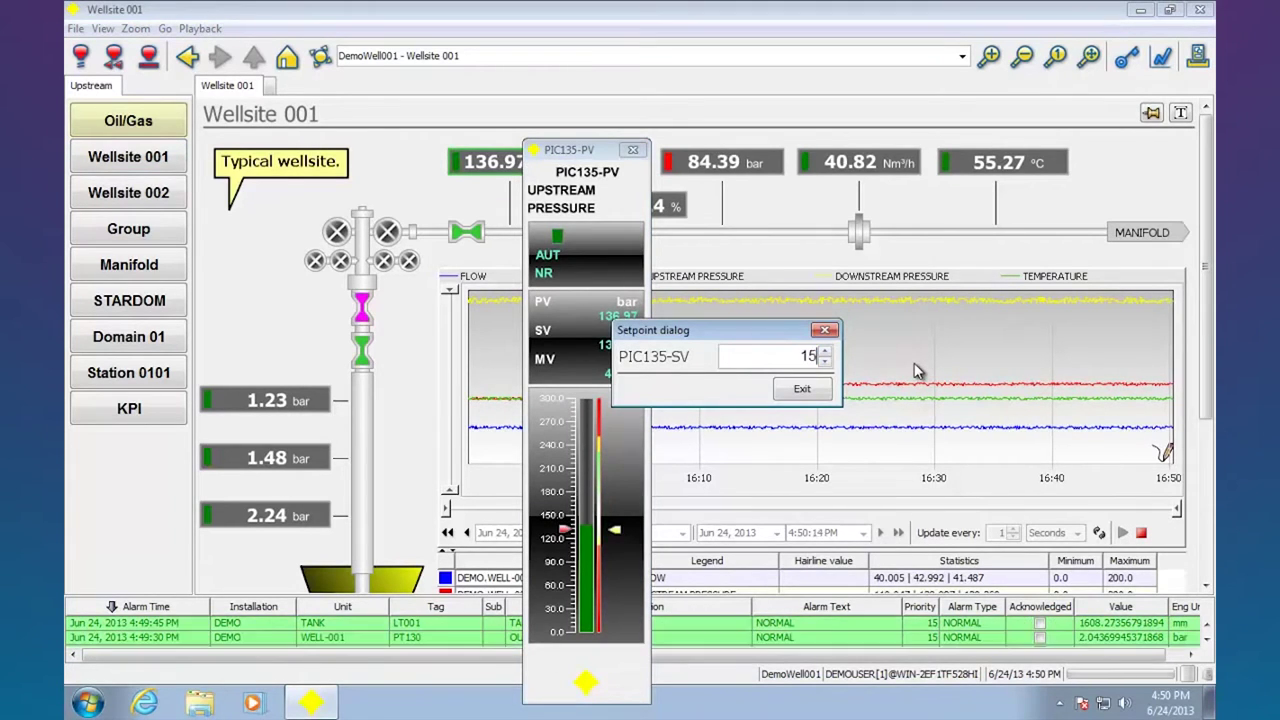
left_click(824, 330)
left_click_drag(1178, 458, 1138, 400)
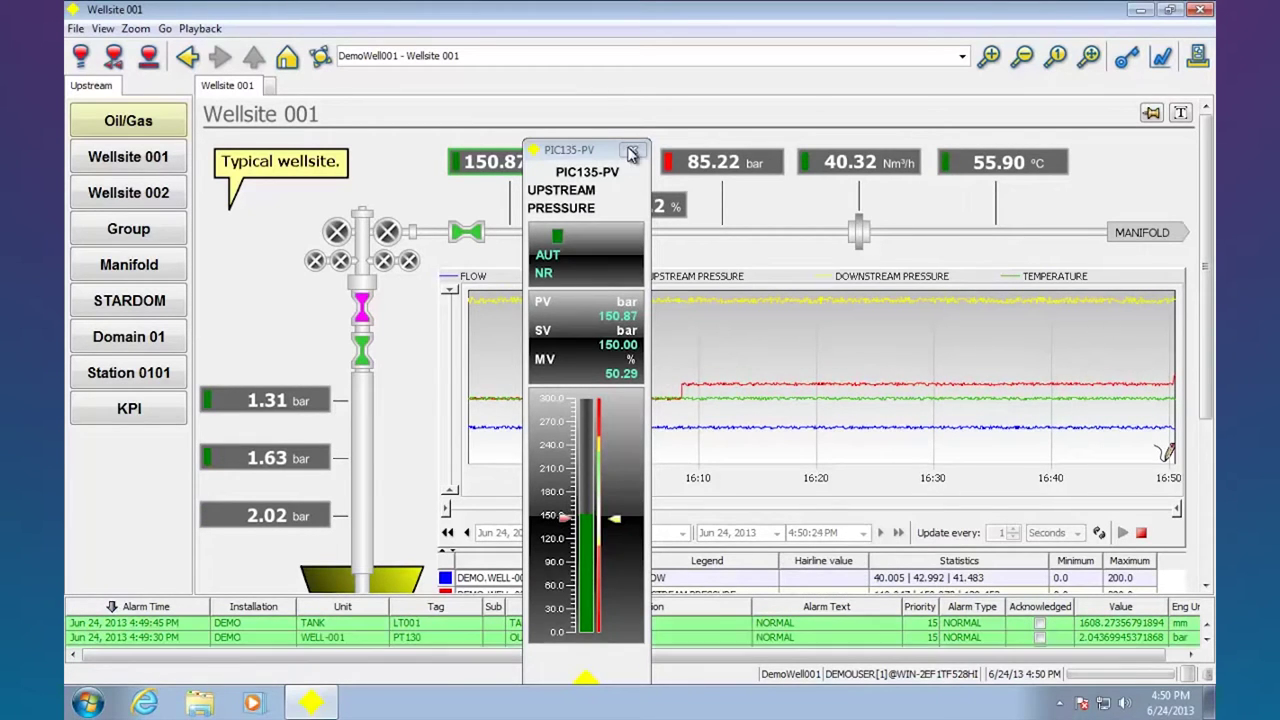
left_click(678, 405)
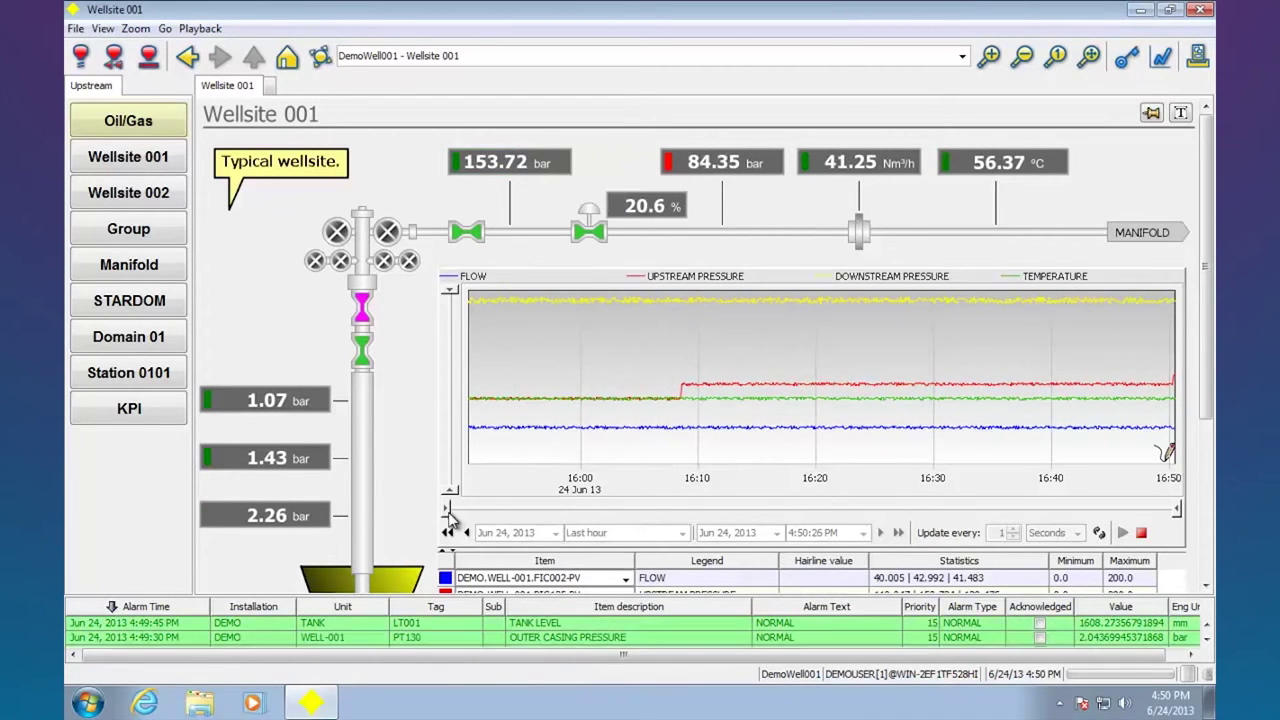
- Narrow the Wellsite 001 trend to about 16:25–16:49 and scroll down the display
mouse_move(449, 509)
left_mouse_down()
mouse_move(855, 509)
mouse_move(1106, 531)
mouse_move(1160, 557)
mouse_move(446, 532)
left_mouse_up()
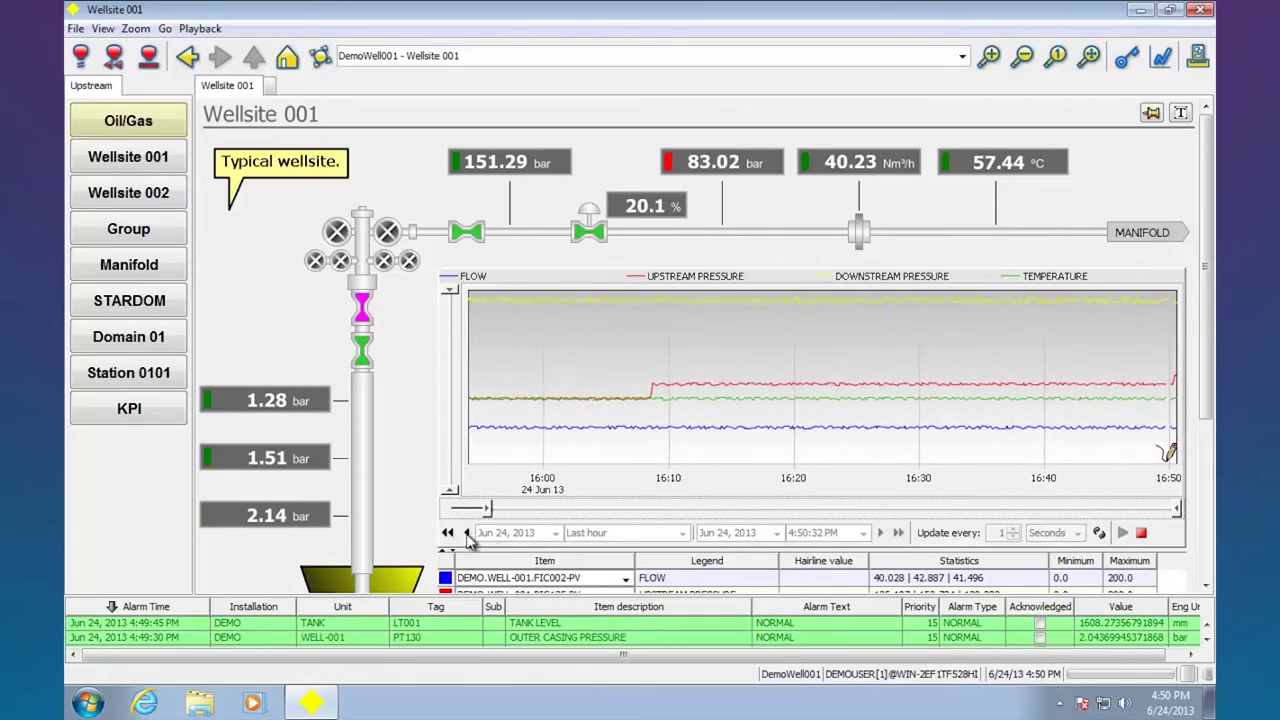
scroll(1203, 421, "down", 2)
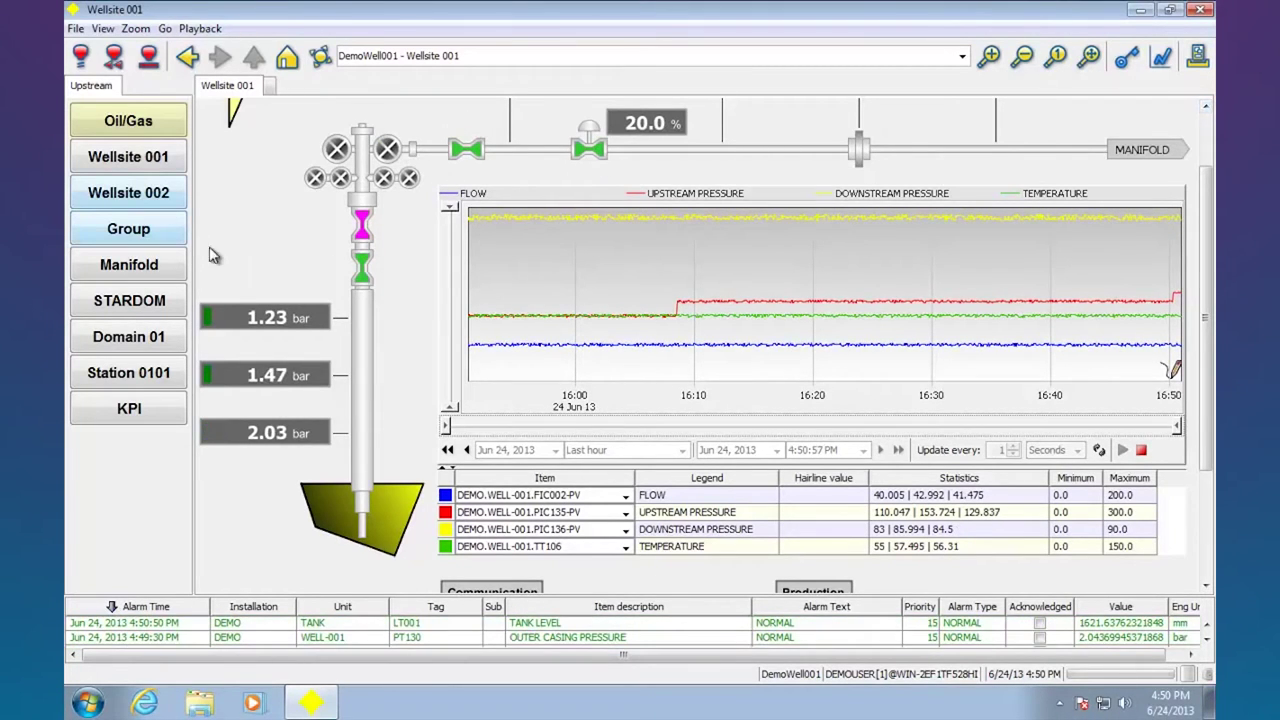
- View the Wellsite 002 group faceplates, then open STARDOM and the SCS0101 station status
left_click(150, 232)
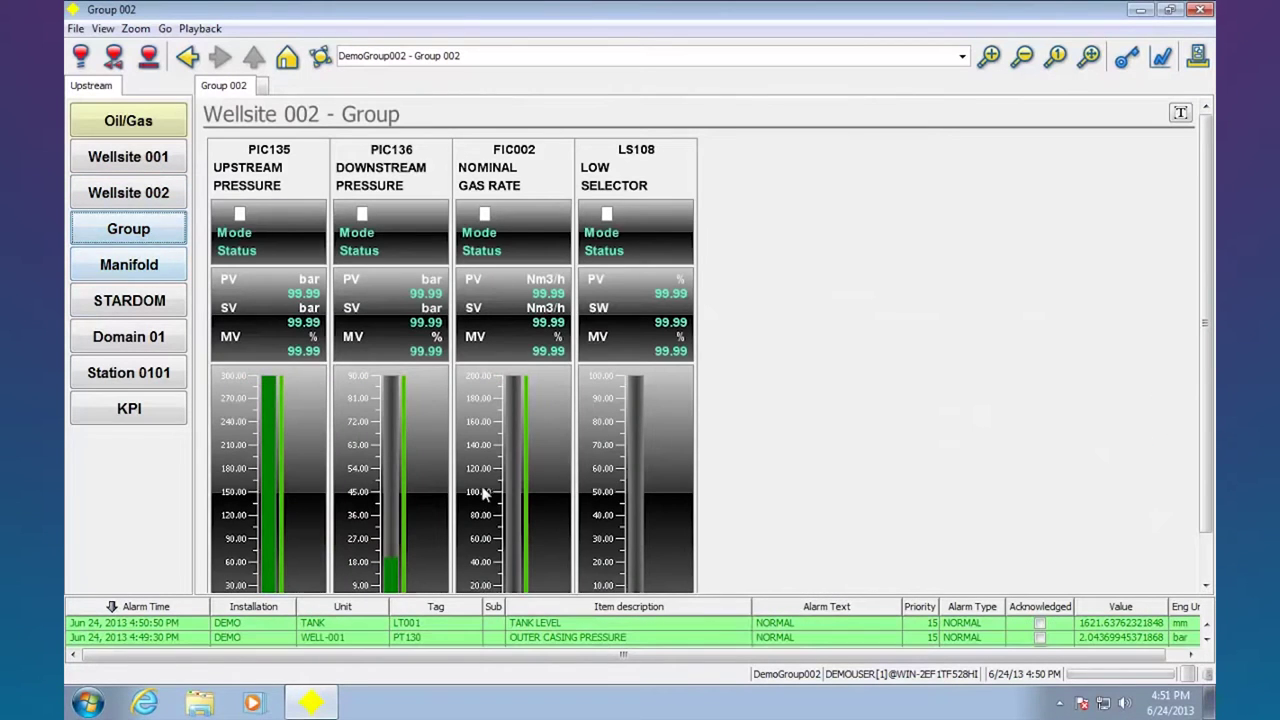
scroll(1207, 420, "down", 1)
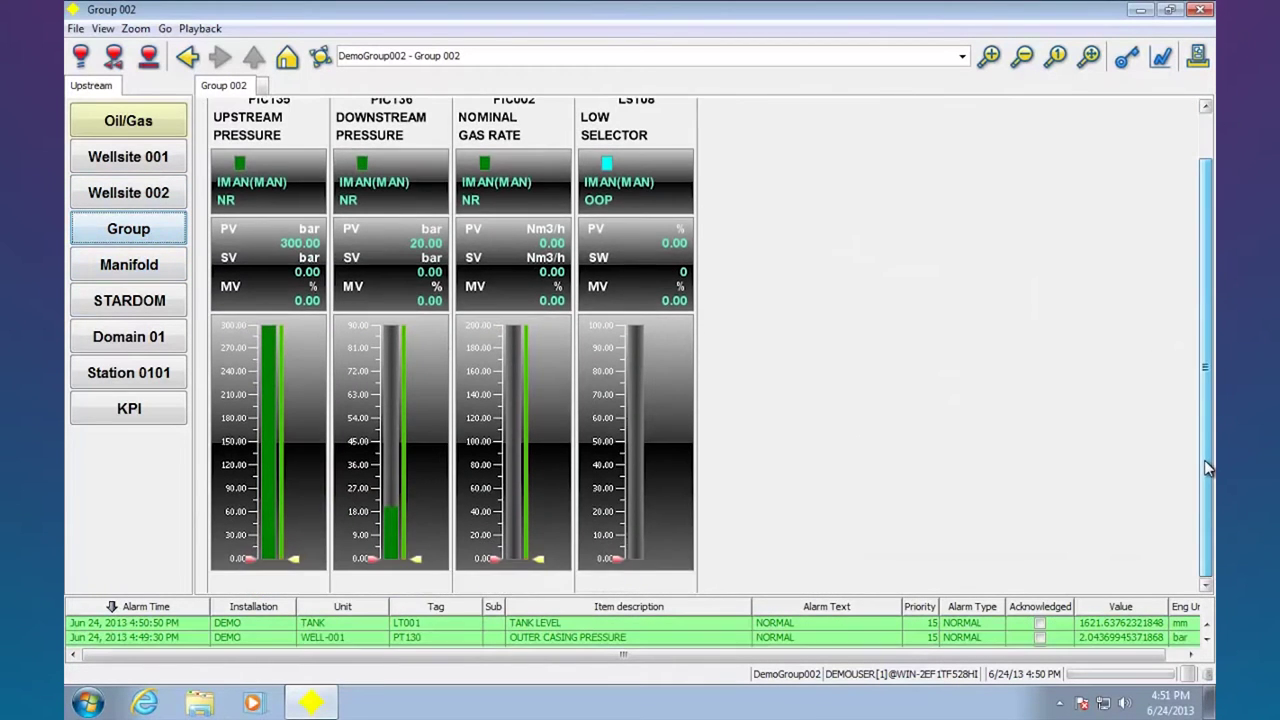
left_click(137, 305)
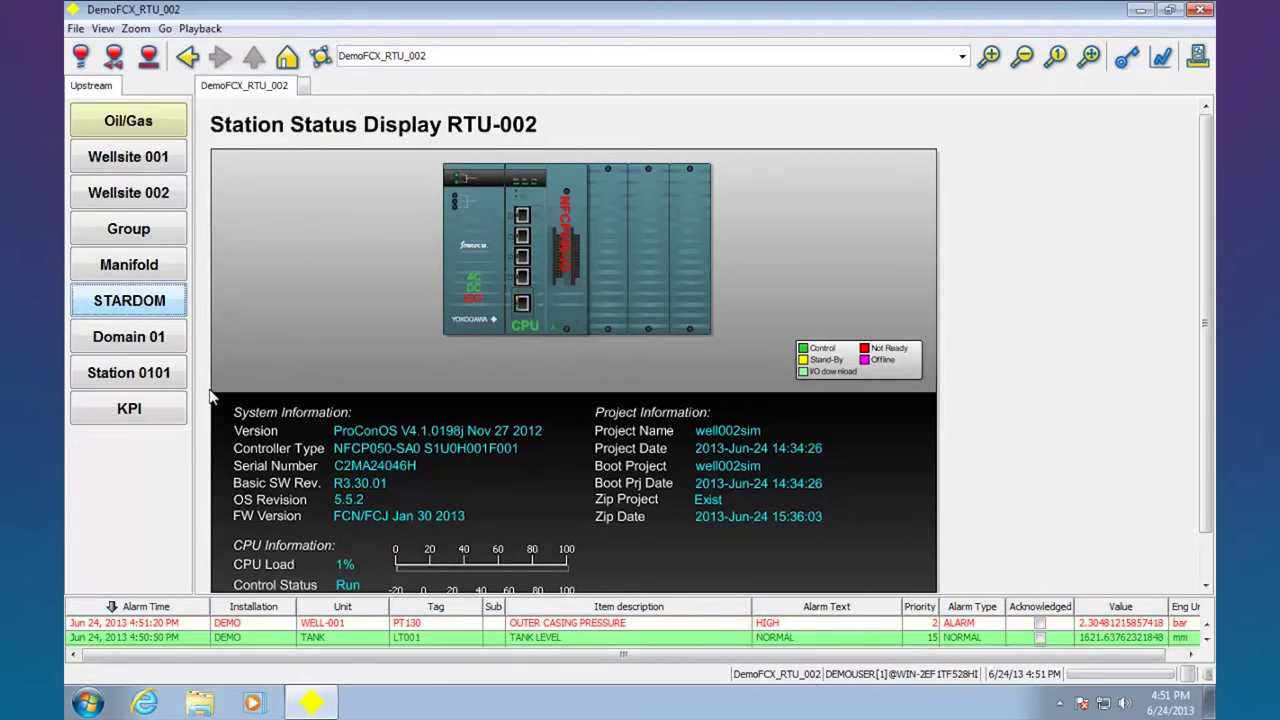
left_click(160, 378)
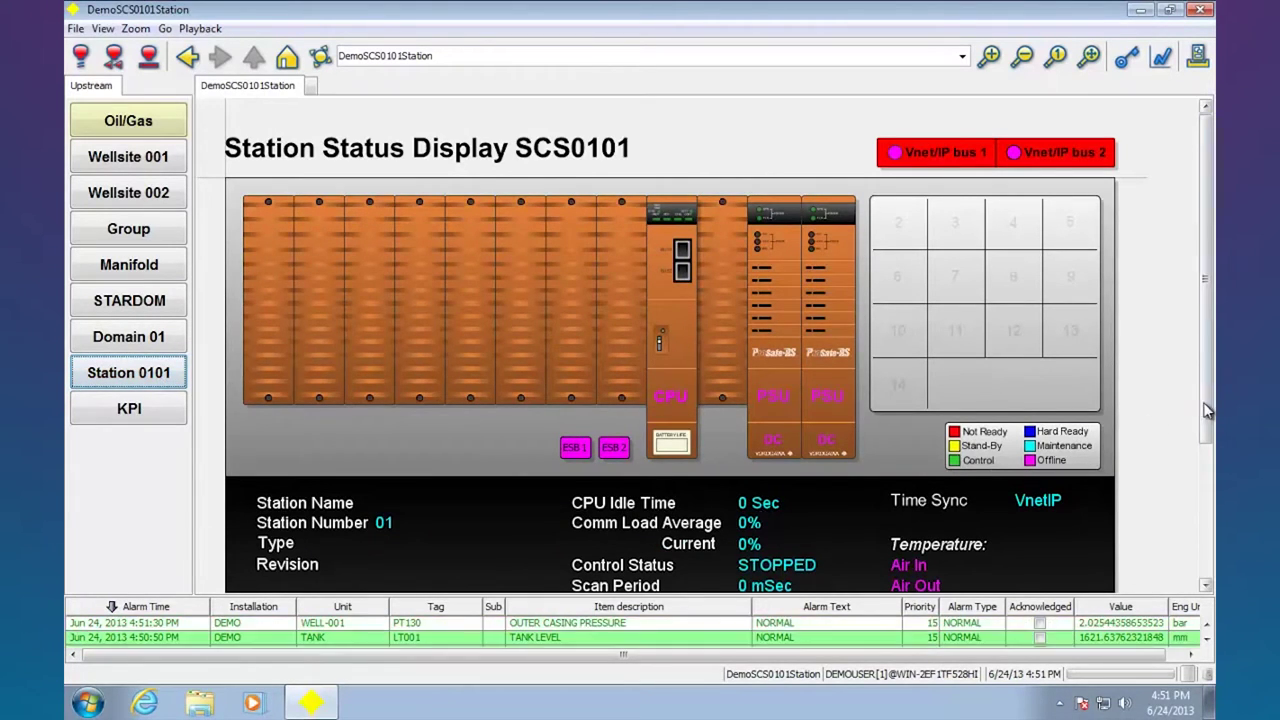
- Scroll down the SCS0101 status details, then open the KPI Overview page
left_click_drag(1208, 410, 1216, 520)
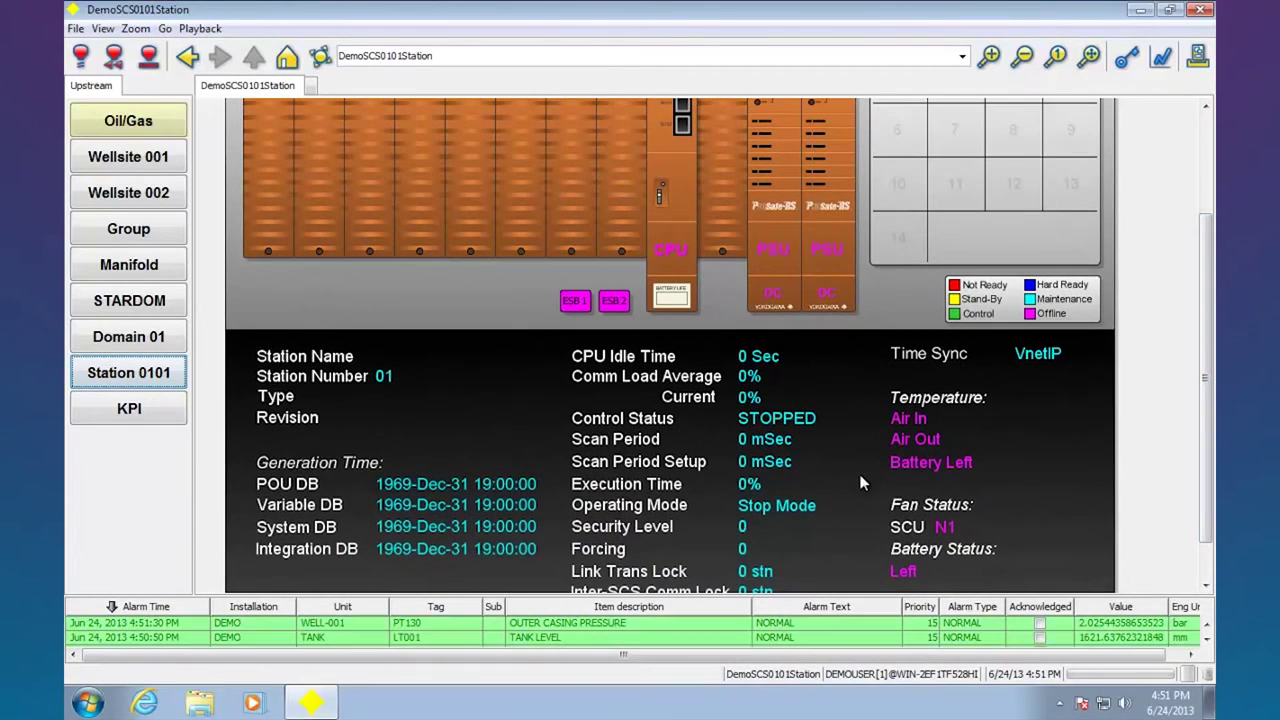
left_click(158, 410)
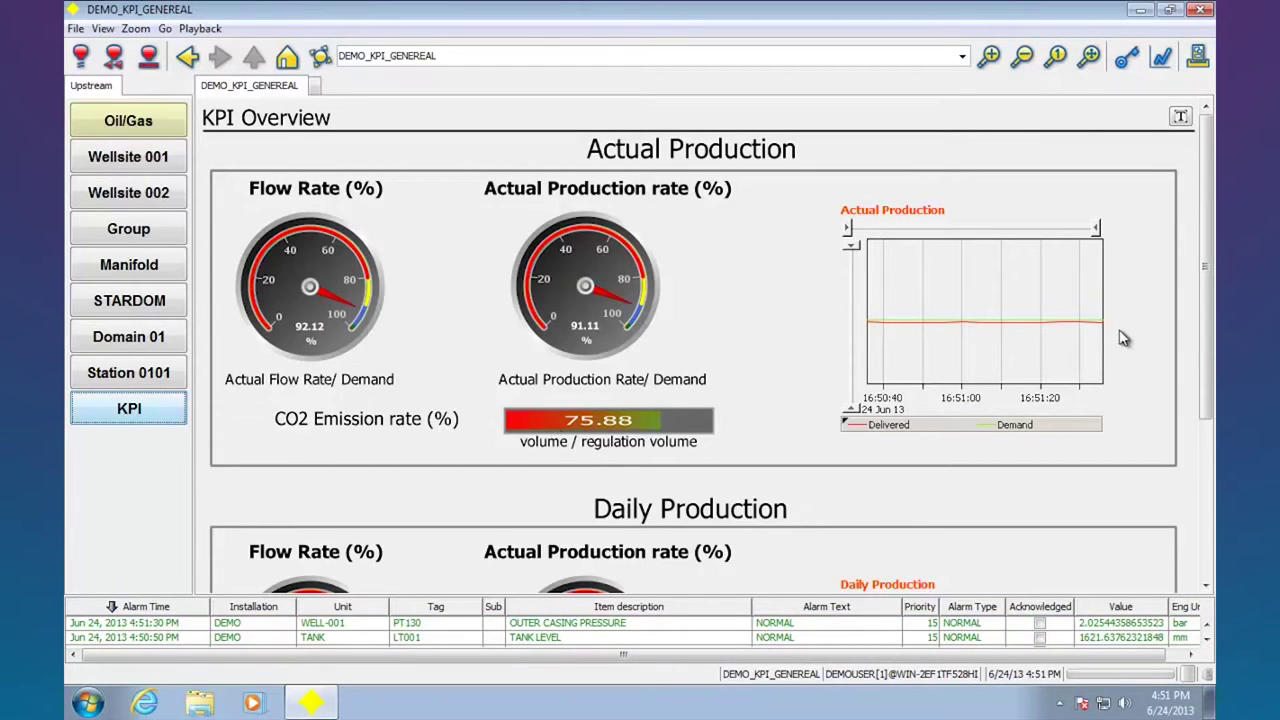
- Switch to the Oil & Gas display list and view the pipeline batch schedule
scroll(1192, 527, "down", 3)
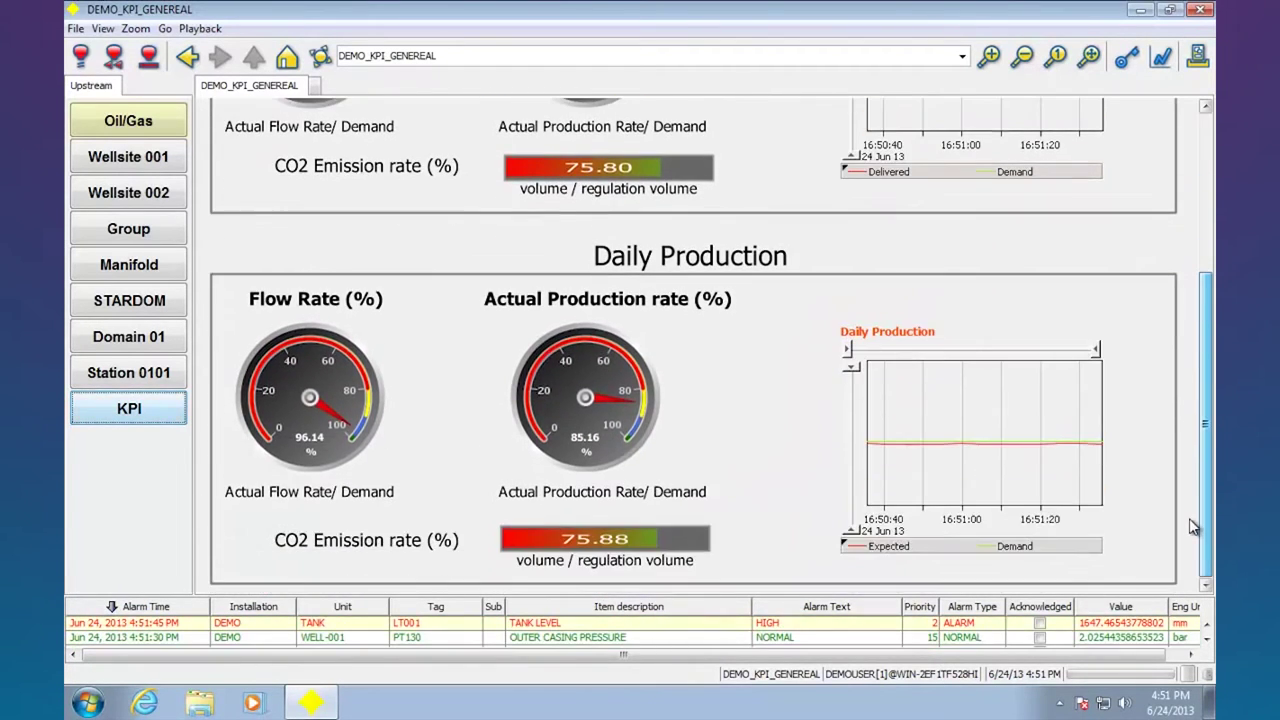
scroll(1192, 527, "up", 3)
left_click(128, 121)
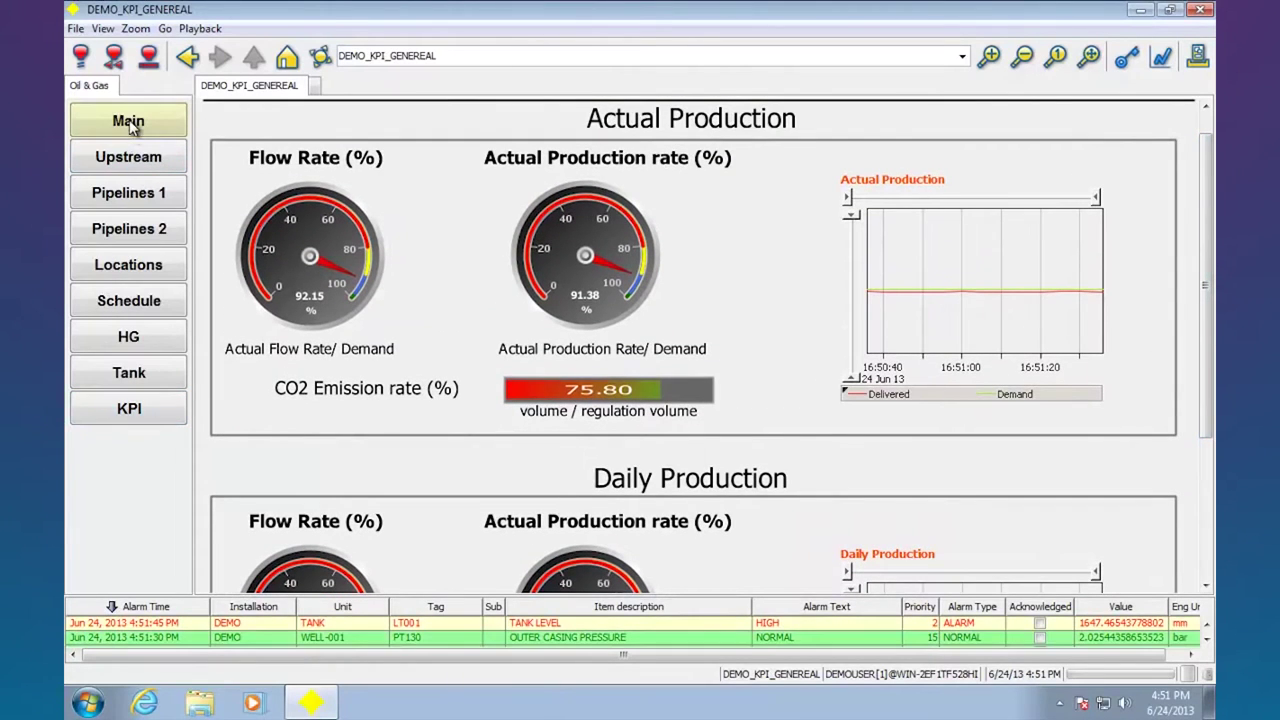
left_click(155, 310)
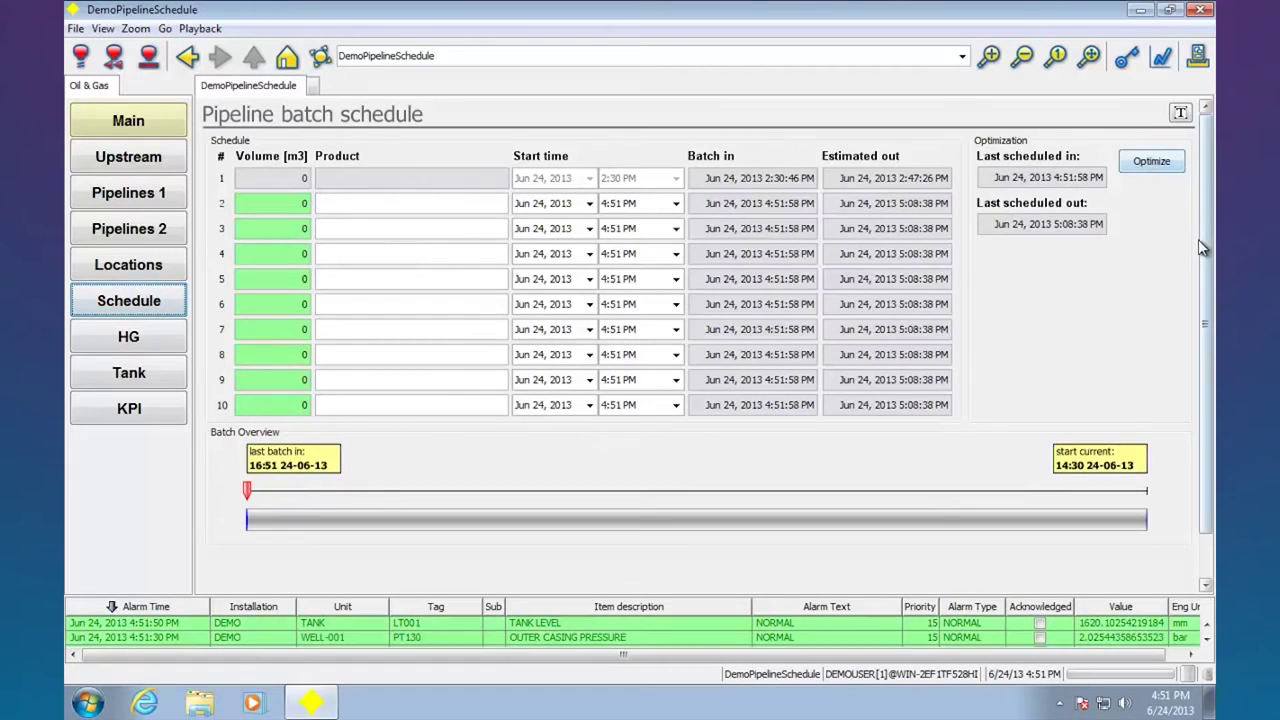
left_click_drag(1206, 235, 1206, 275)
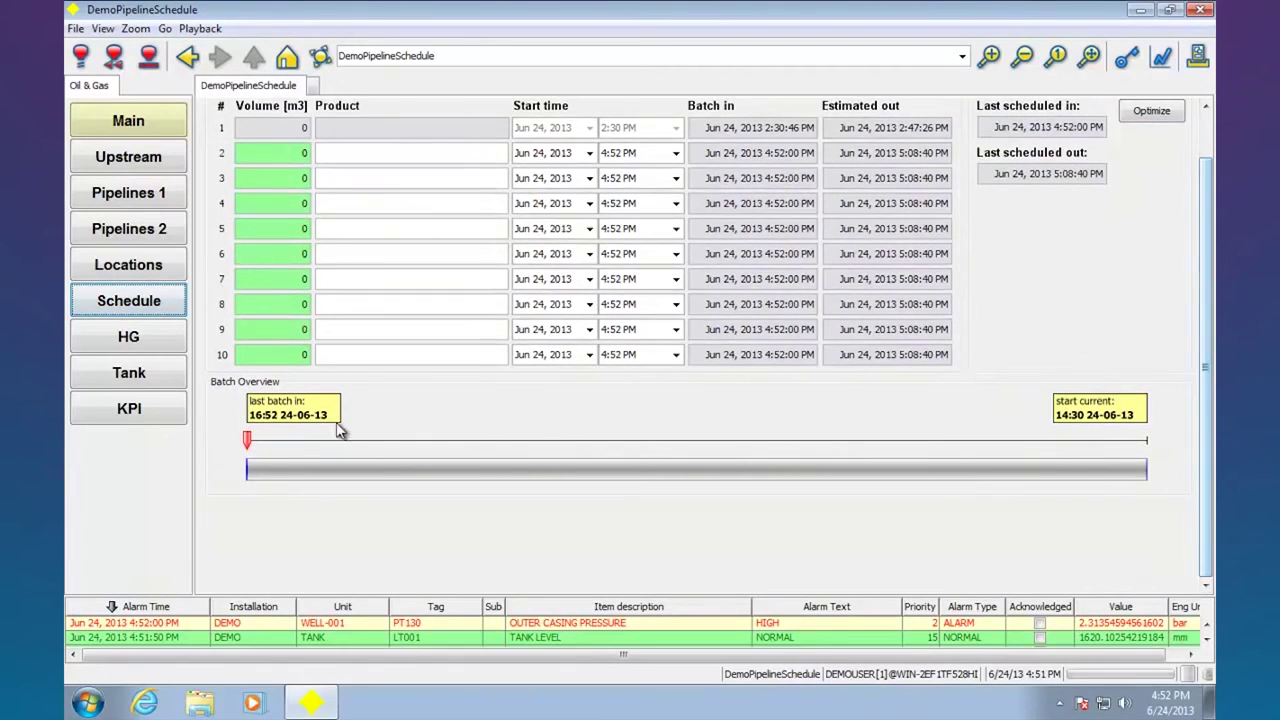
- View the hydraulic gradient and Tank Farm, then go back to KPI and the Main Menu
left_click(100, 336)
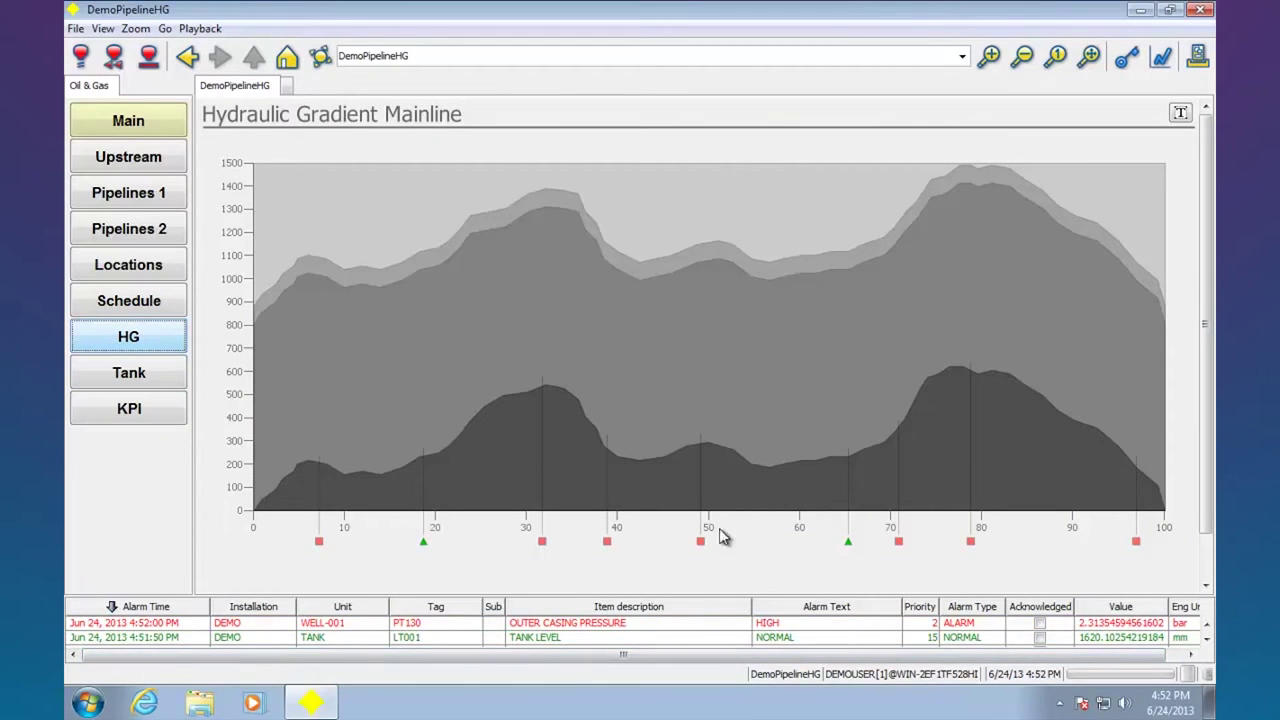
left_click(166, 381)
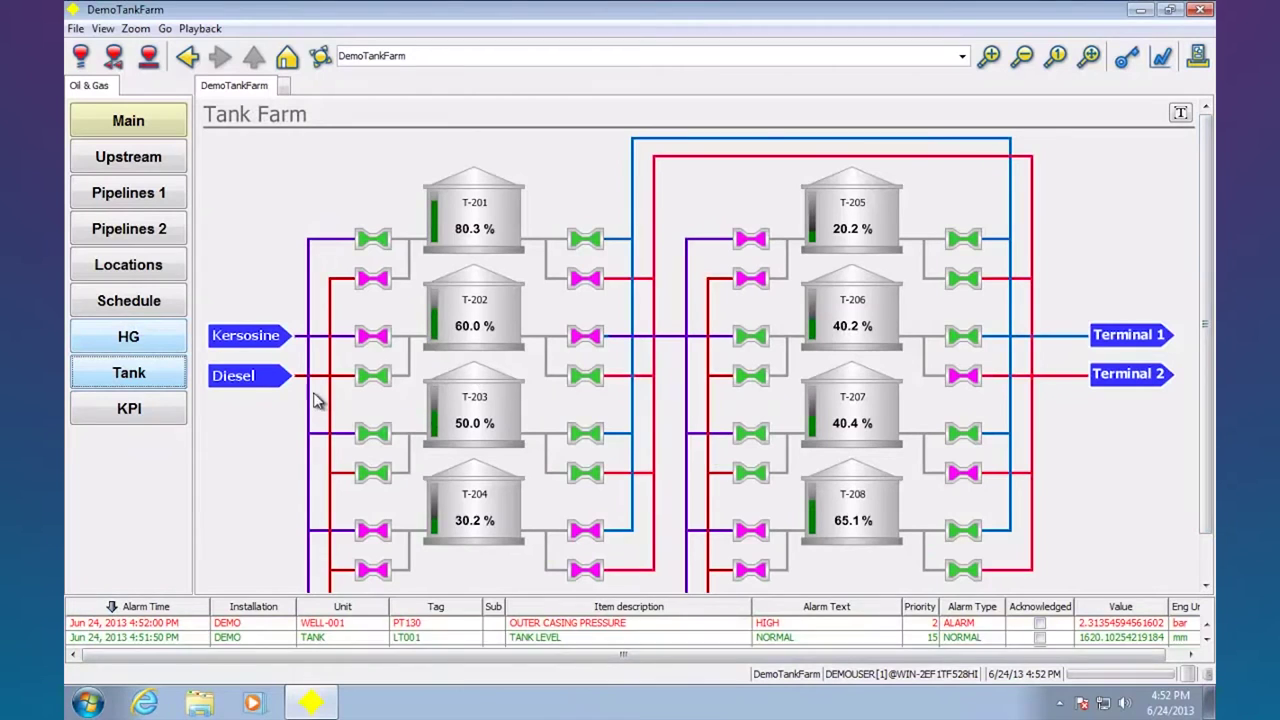
left_click(173, 410)
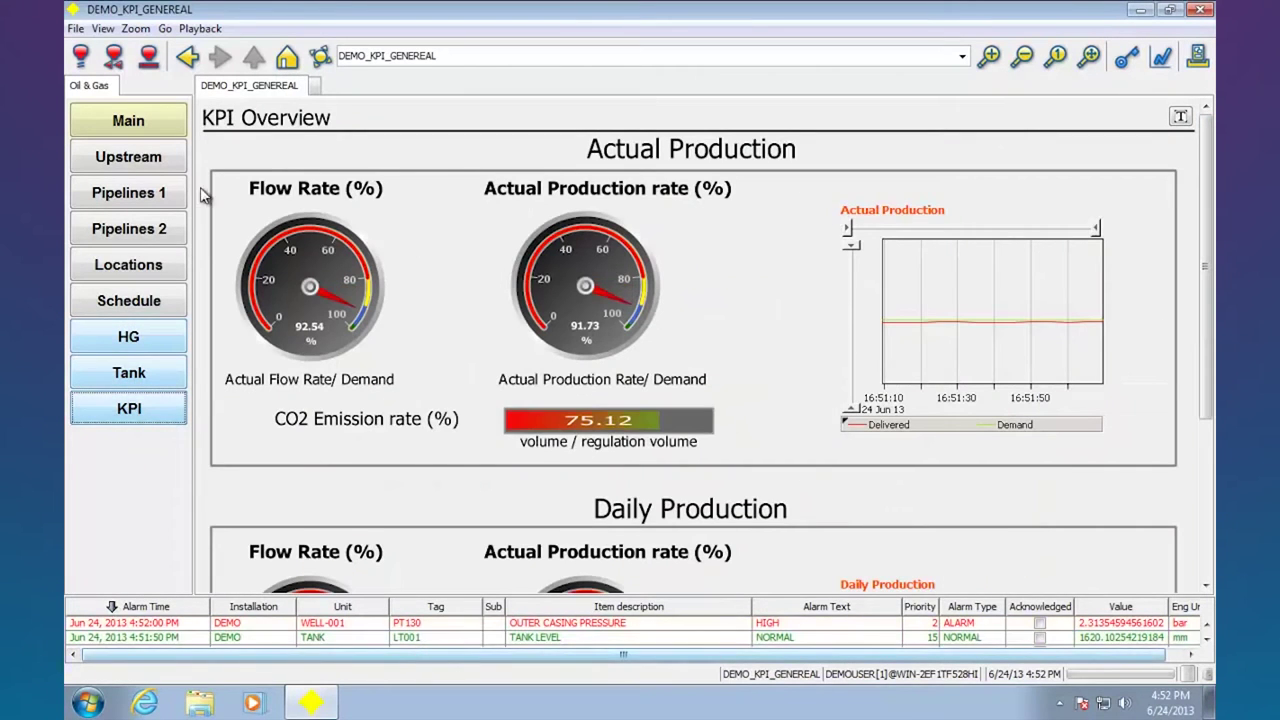
left_click(124, 122)
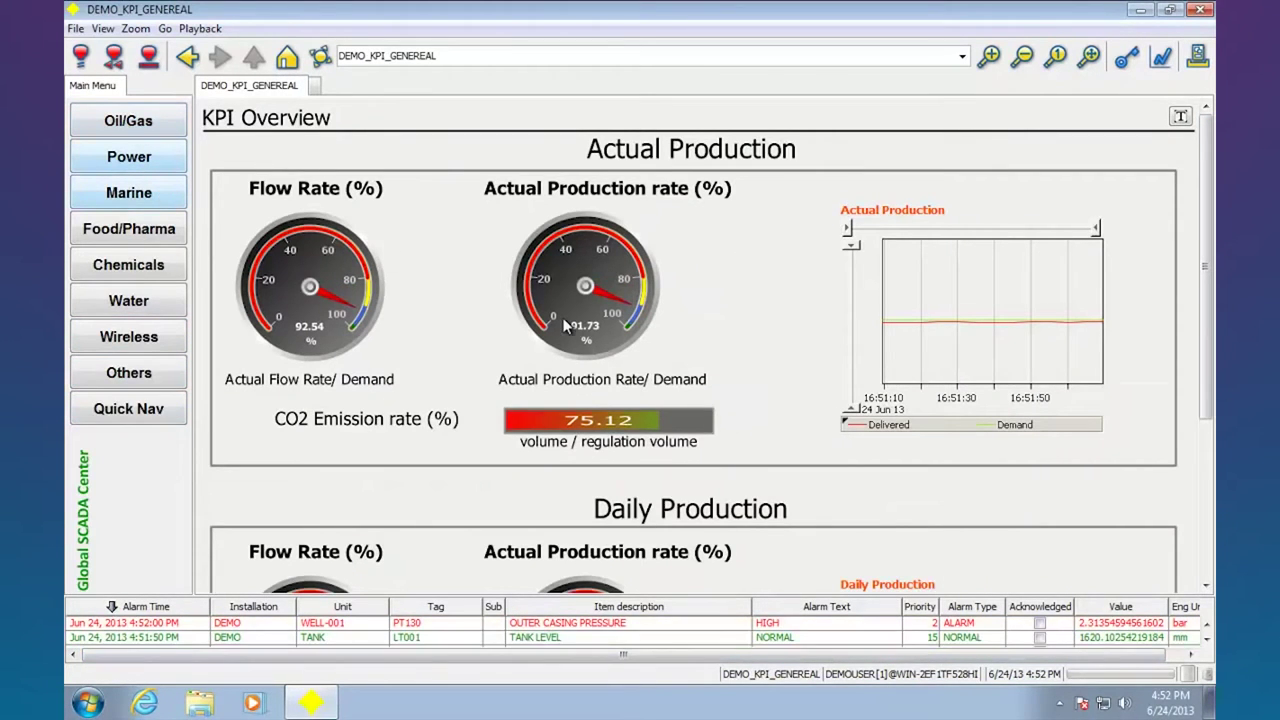
- Open Power > Geothermal and view the animated plant principle and overview
left_click(130, 157)
left_click(163, 170)
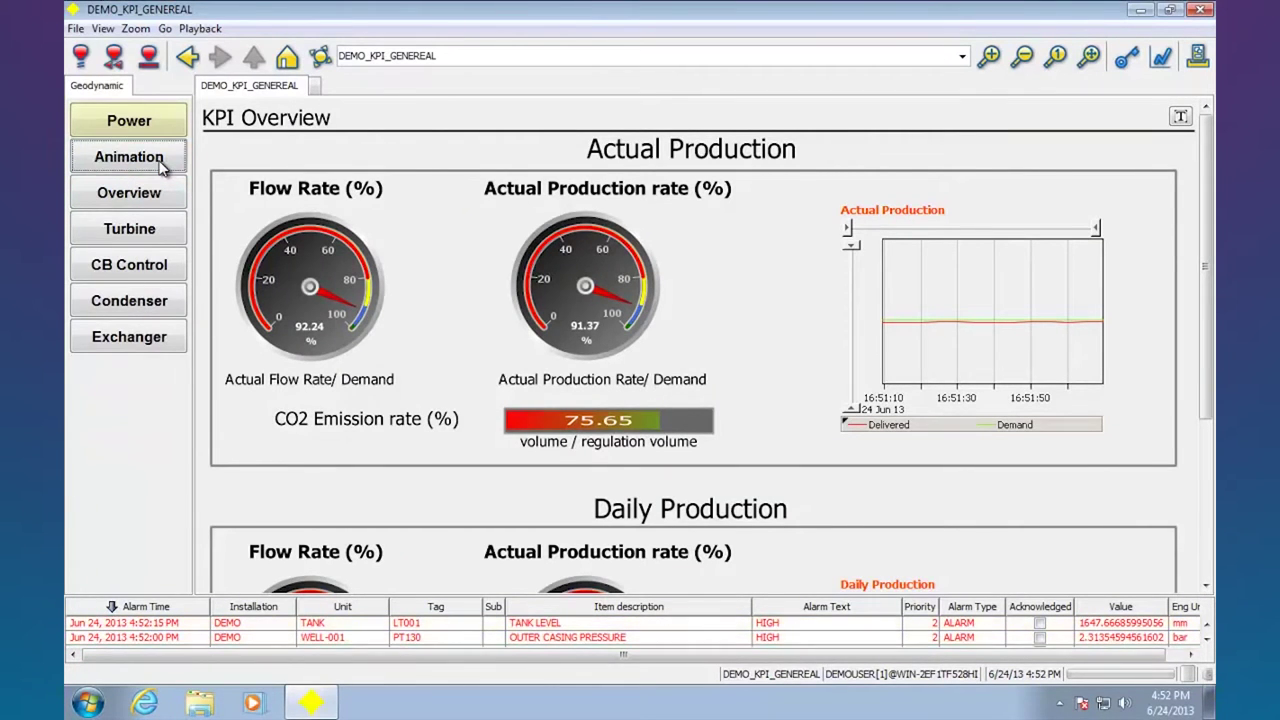
left_click(160, 166)
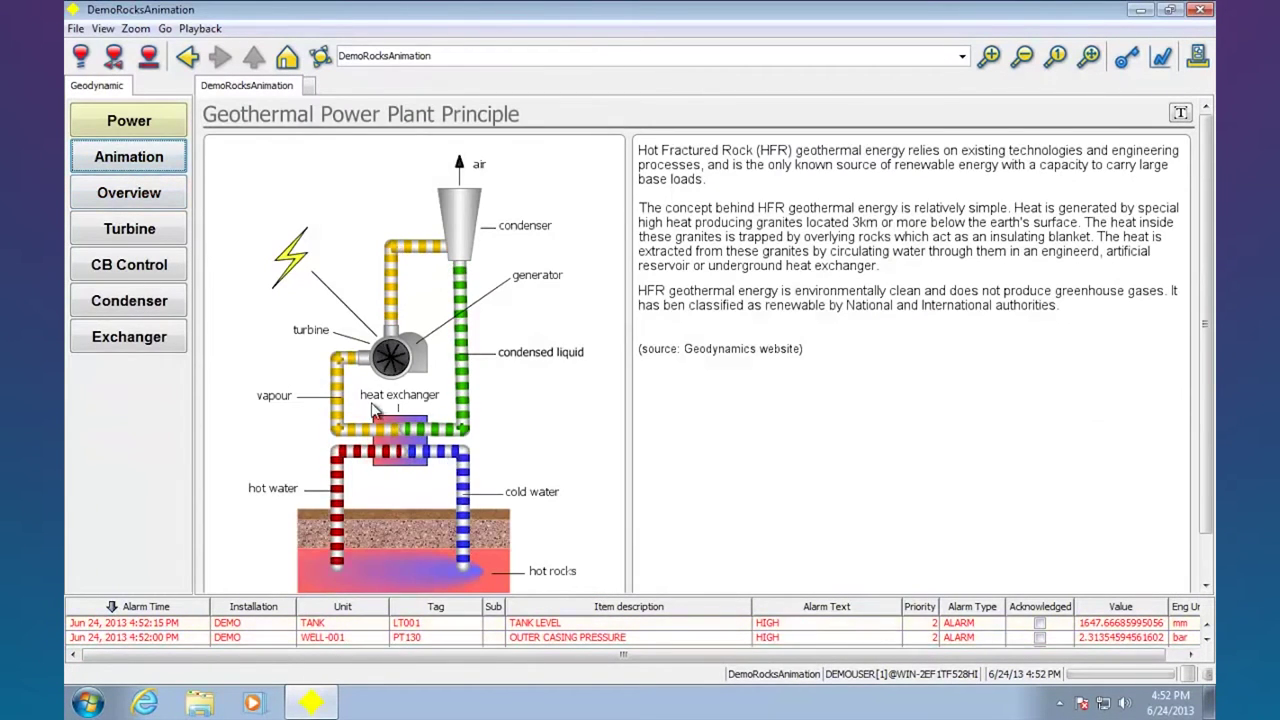
left_click(160, 195)
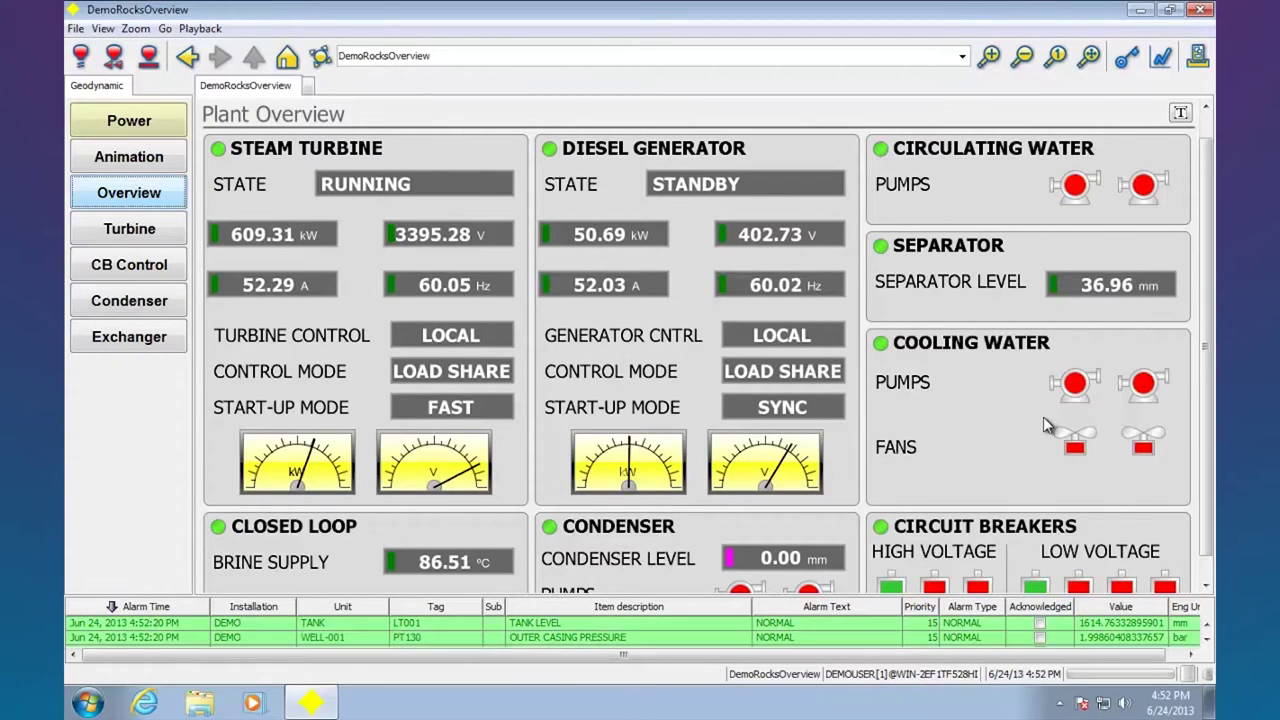
scroll(976, 456, "down", 1)
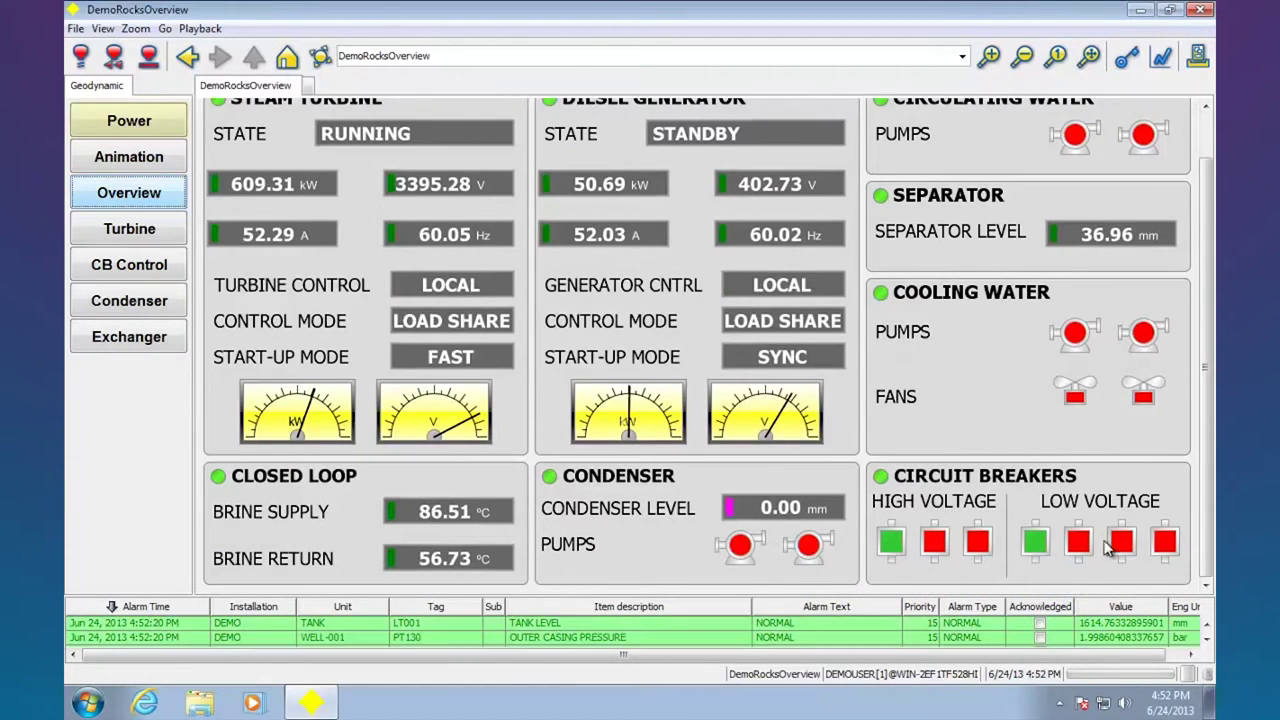
- Open the Condenser diagram with hot and cold water lines shown and oil loop hidden
left_click(154, 306)
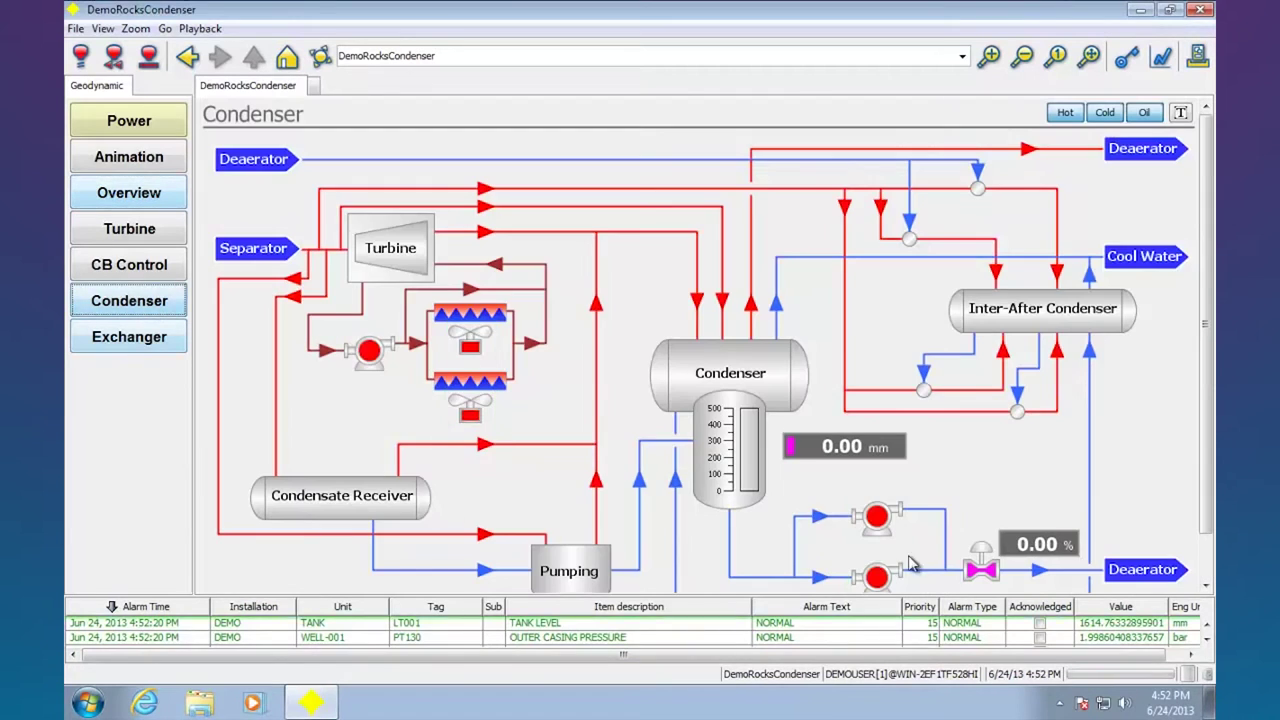
scroll(1200, 334, "down", 1)
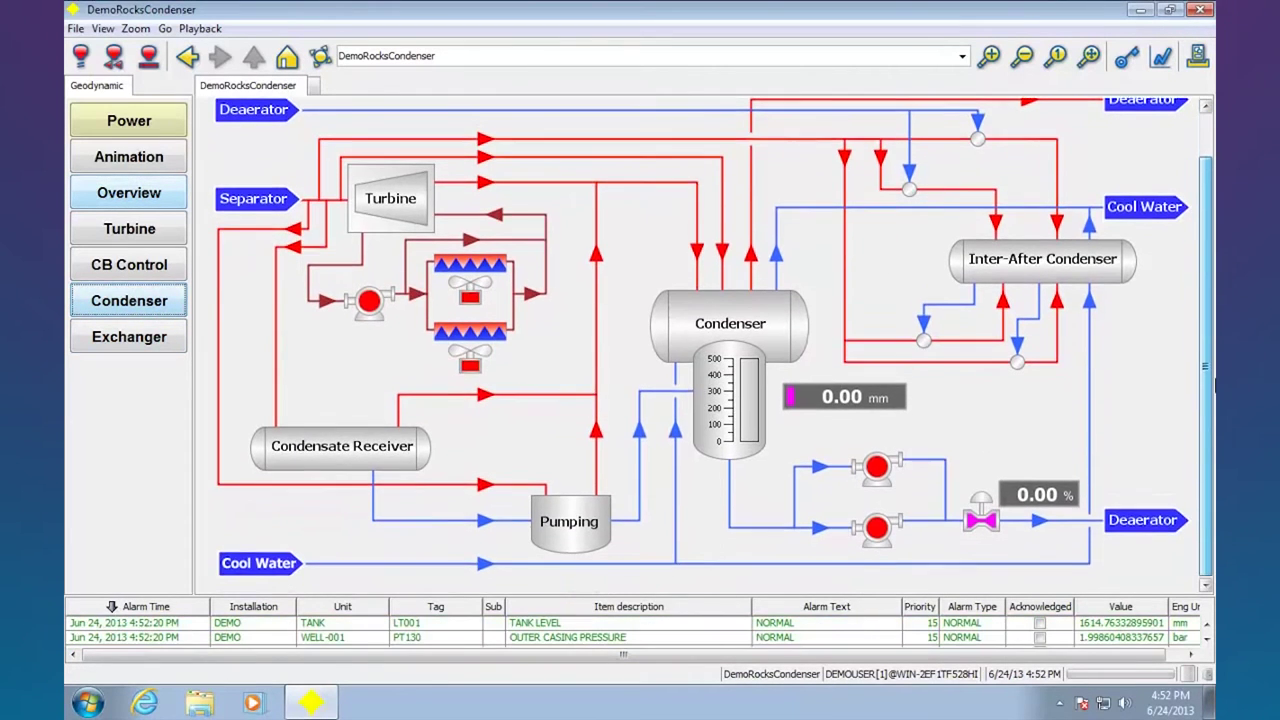
scroll(1200, 334, "up", 1)
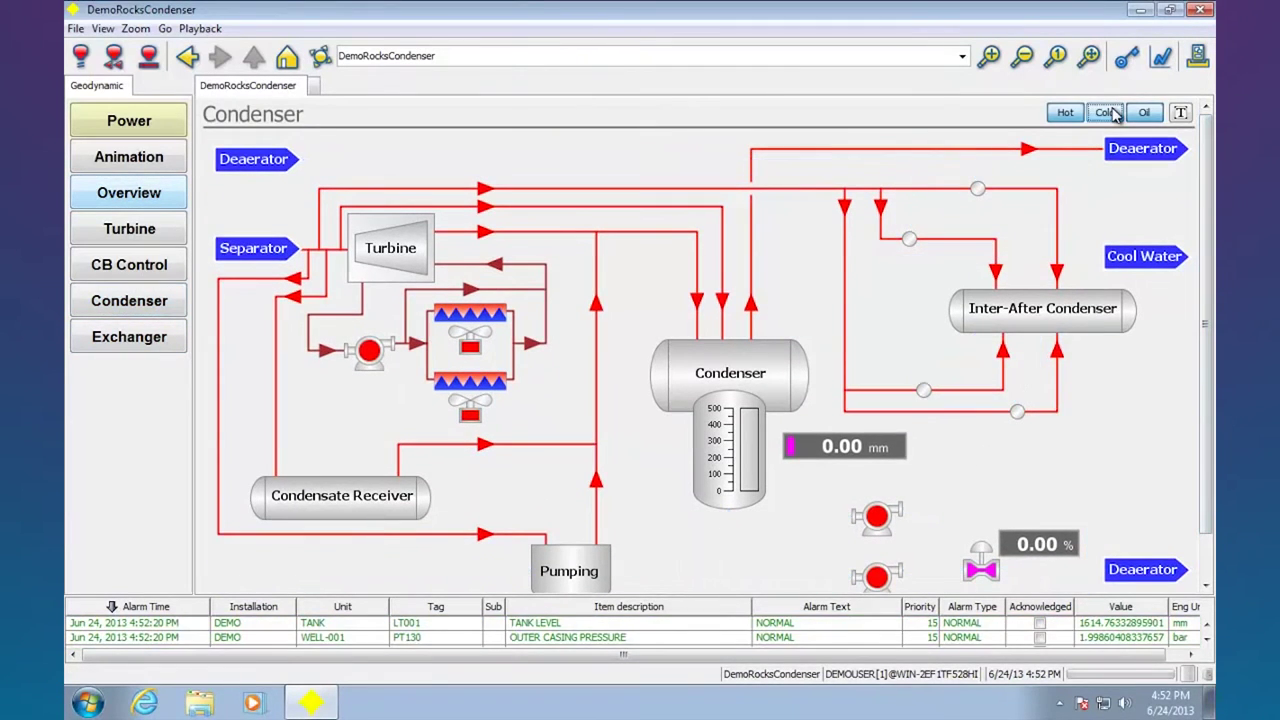
left_click(1065, 115)
left_click(1106, 115)
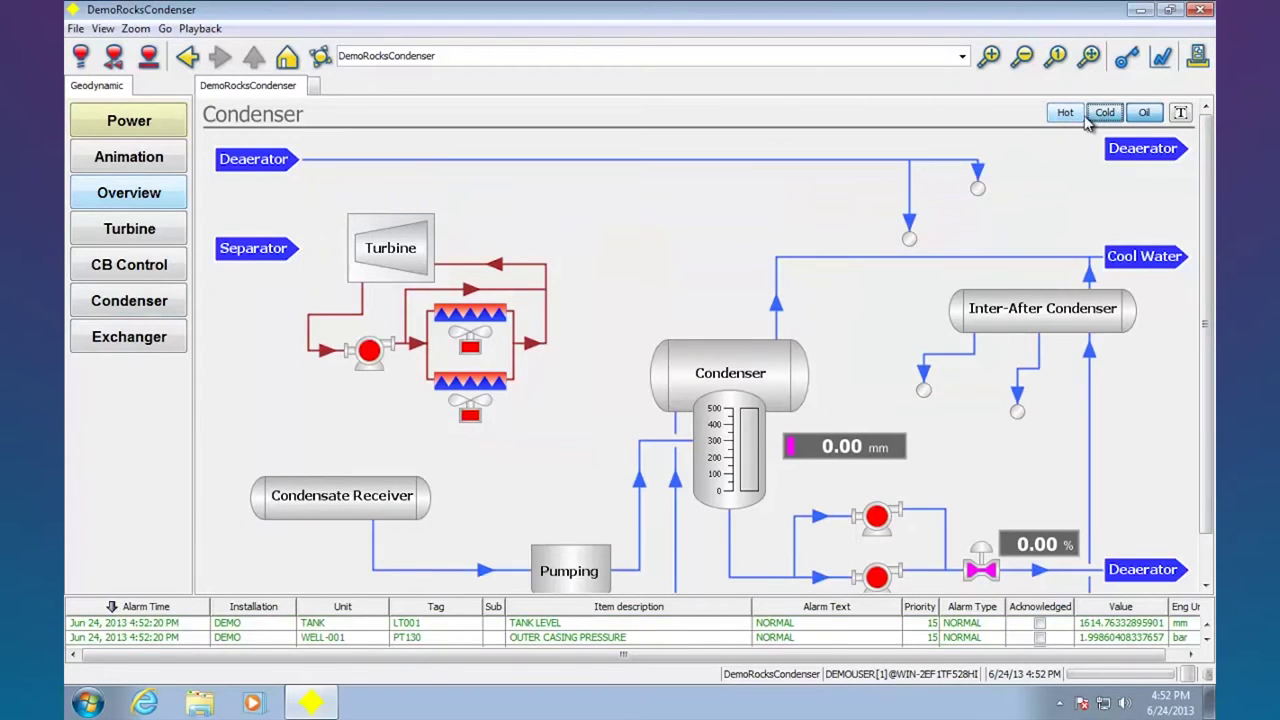
left_click(1065, 115)
left_click(1142, 115)
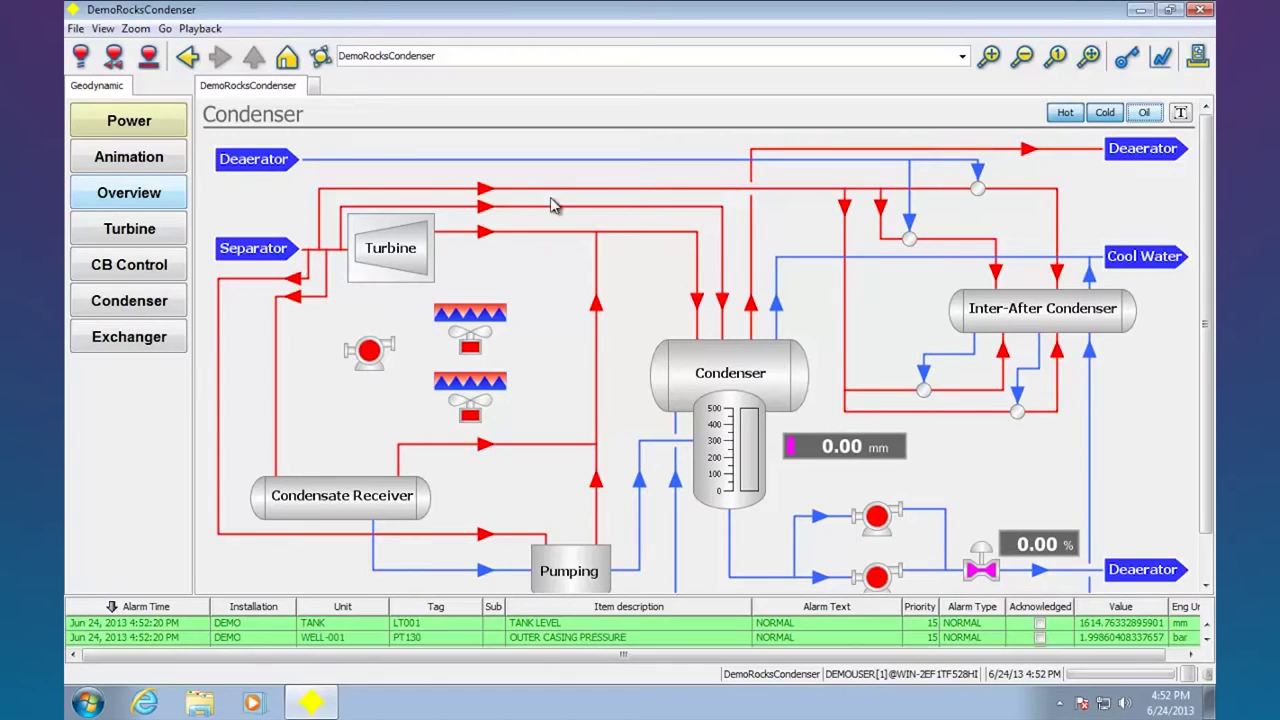
- Open the Collector 1 solar display and set its sun angle to about 50 degrees
left_click(128, 126)
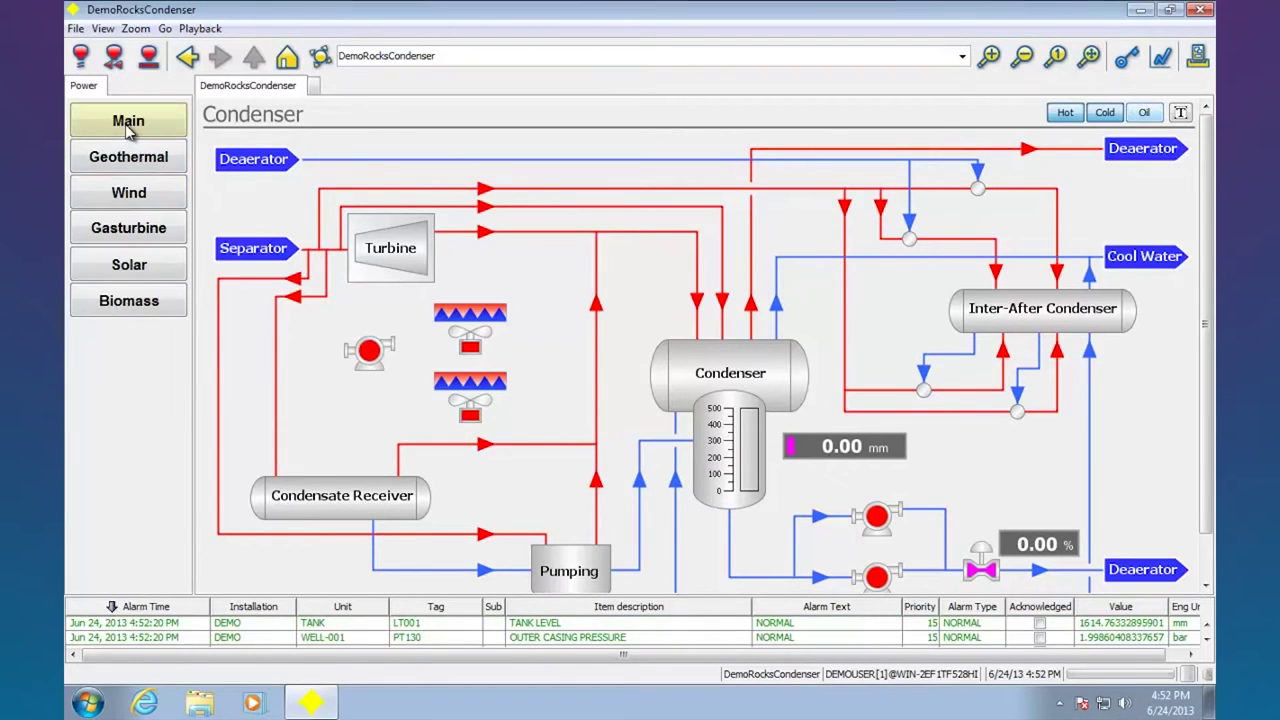
left_click(140, 272)
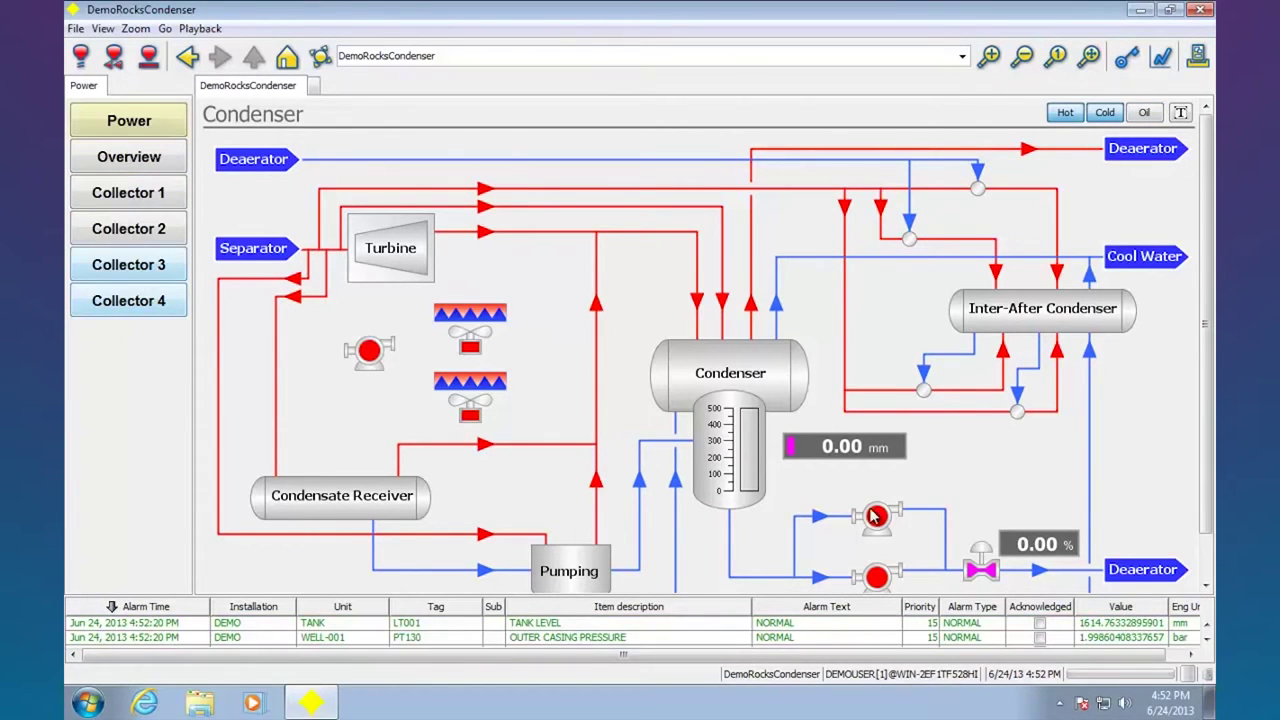
left_click(158, 195)
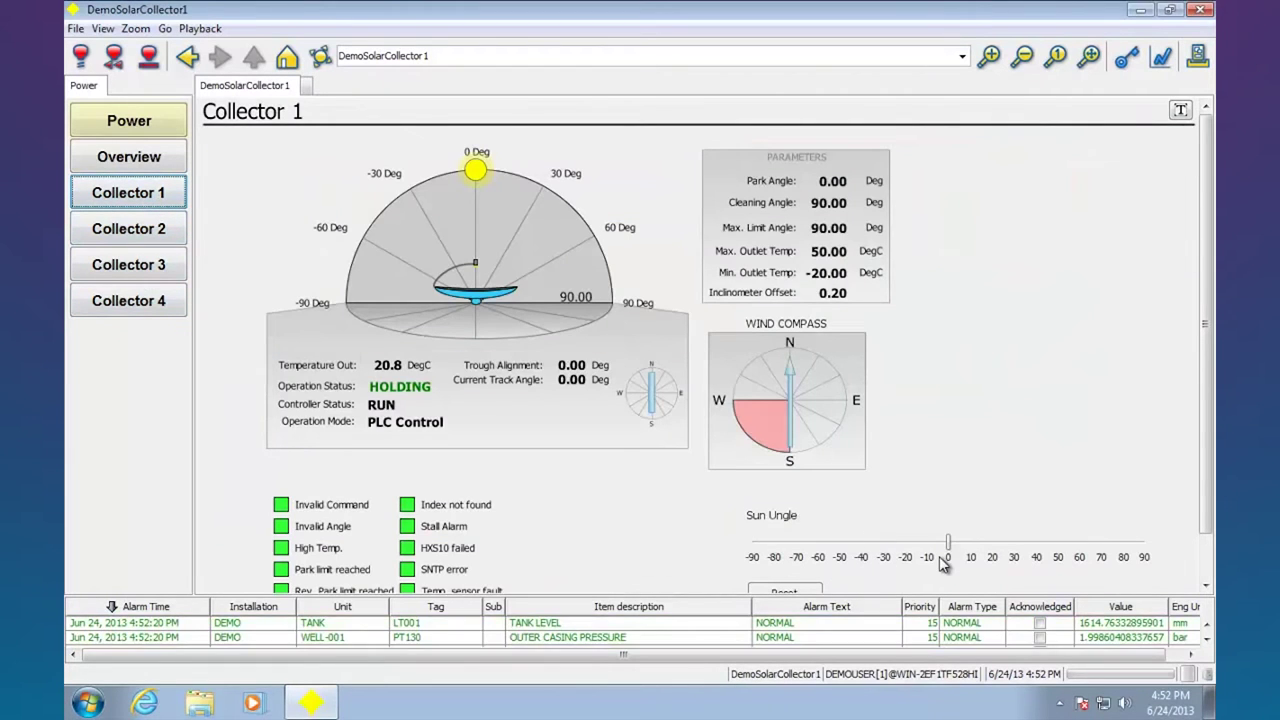
left_click_drag(950, 551, 1064, 567)
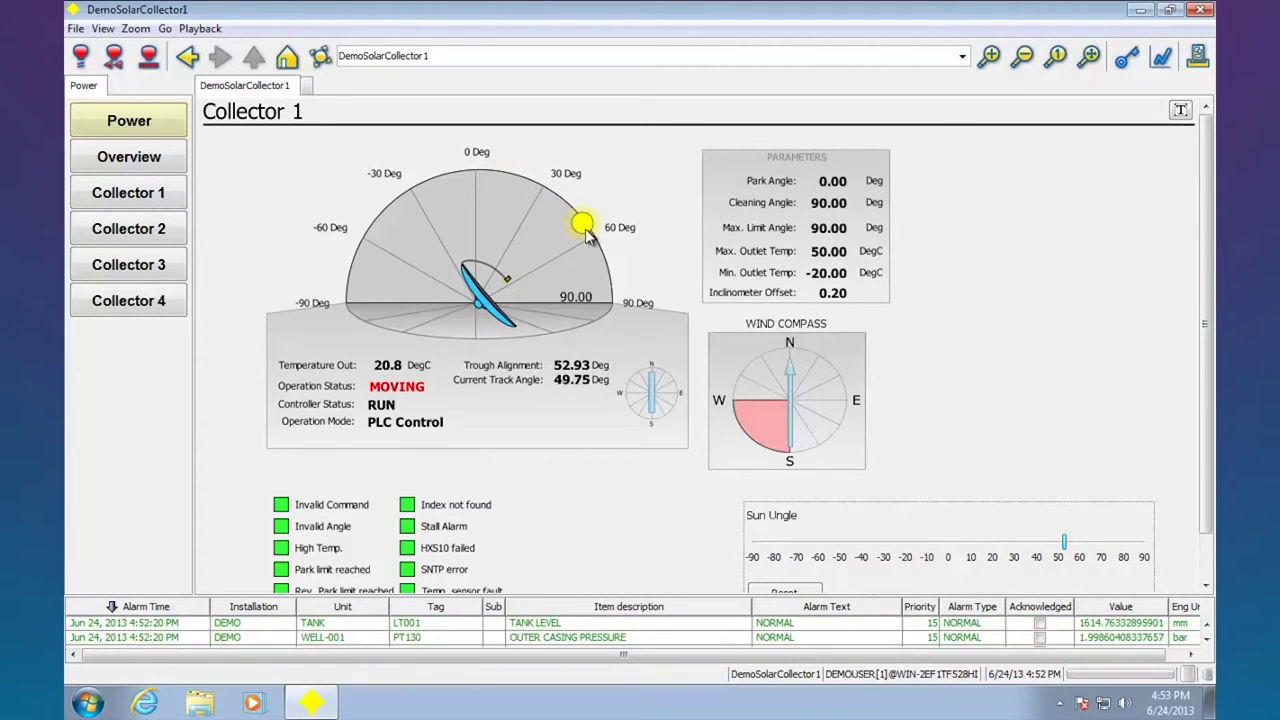
- View Collector 3, Collector 4 and the Collectors Overview, then list the Power displays
left_click(136, 276)
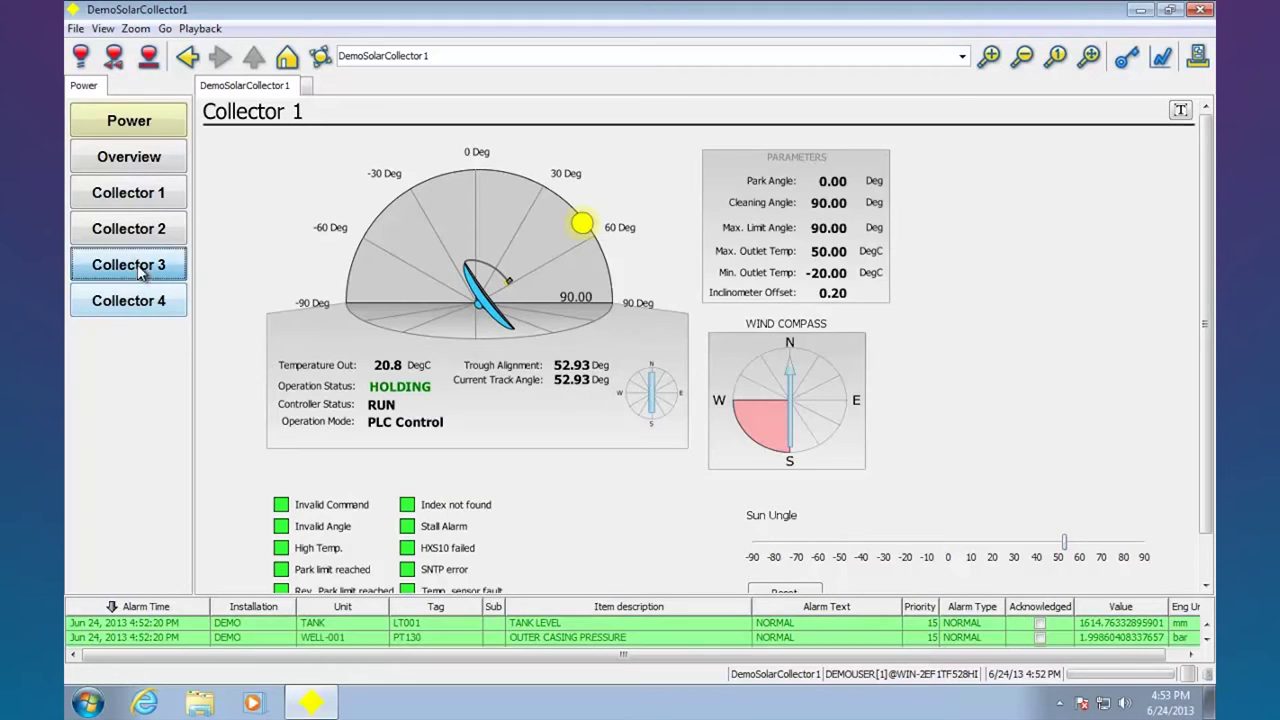
left_click(108, 312)
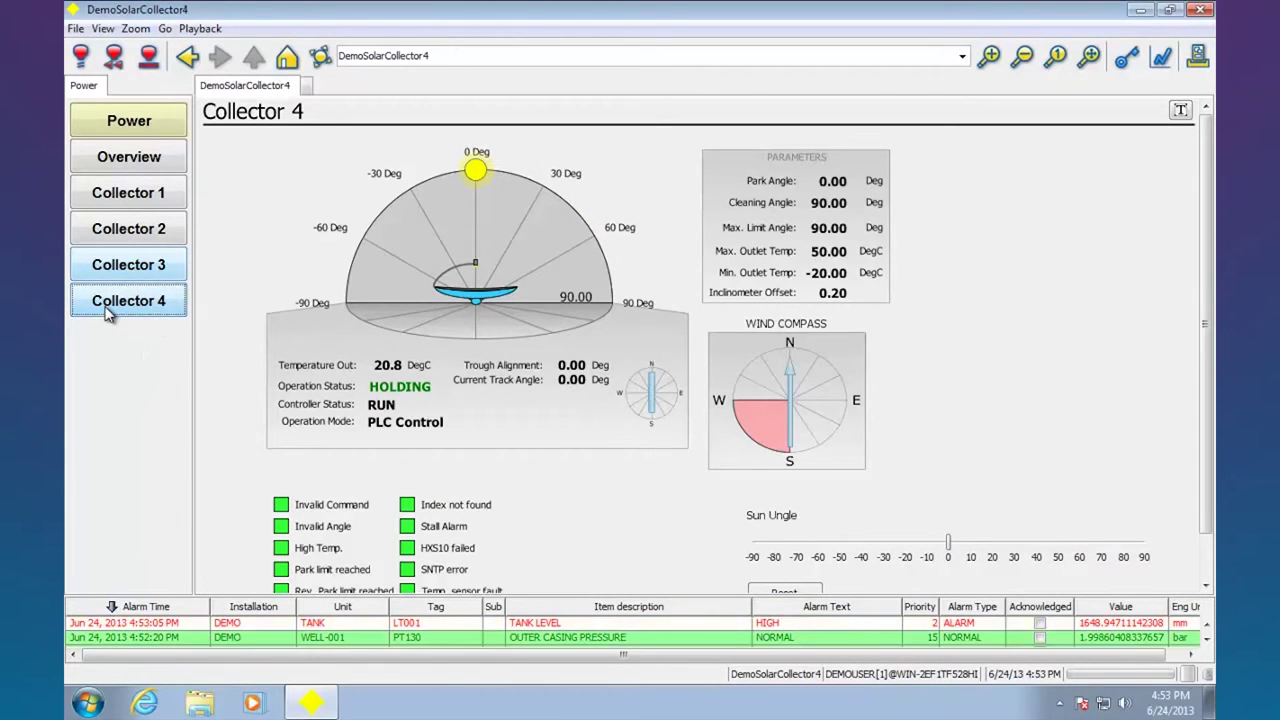
left_click(145, 158)
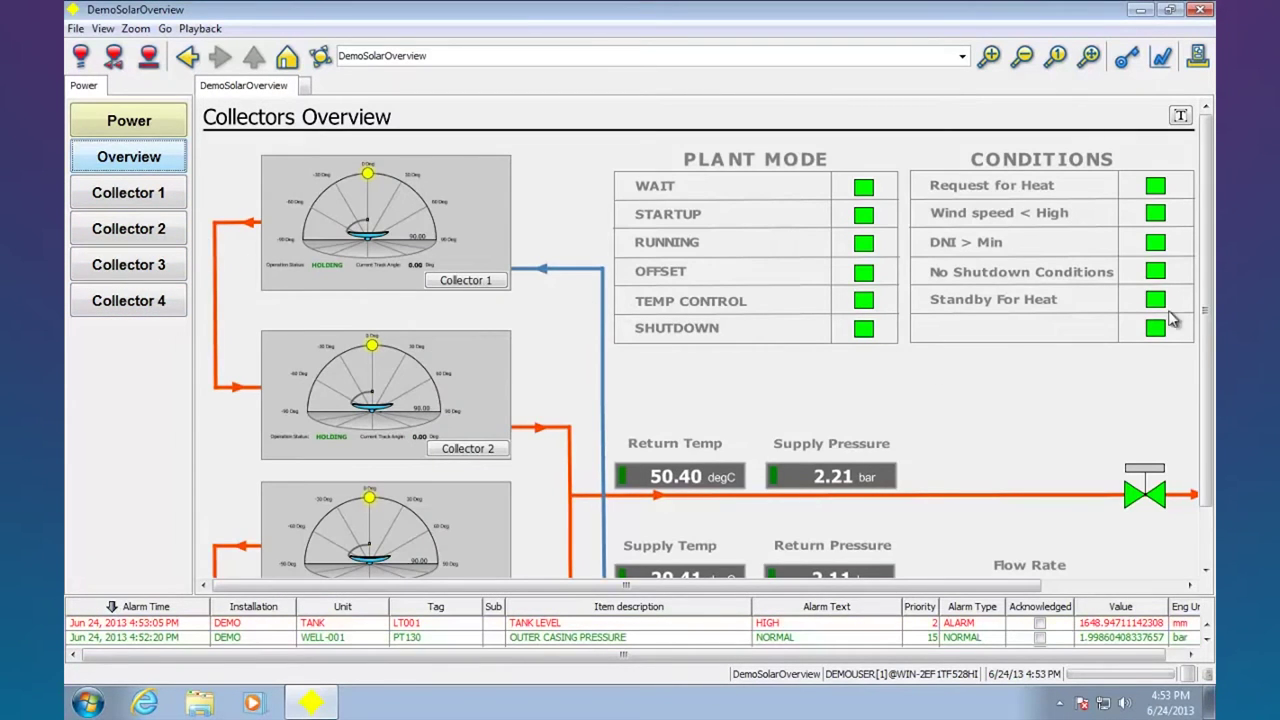
left_click_drag(1206, 346, 1168, 262)
left_click(160, 126)
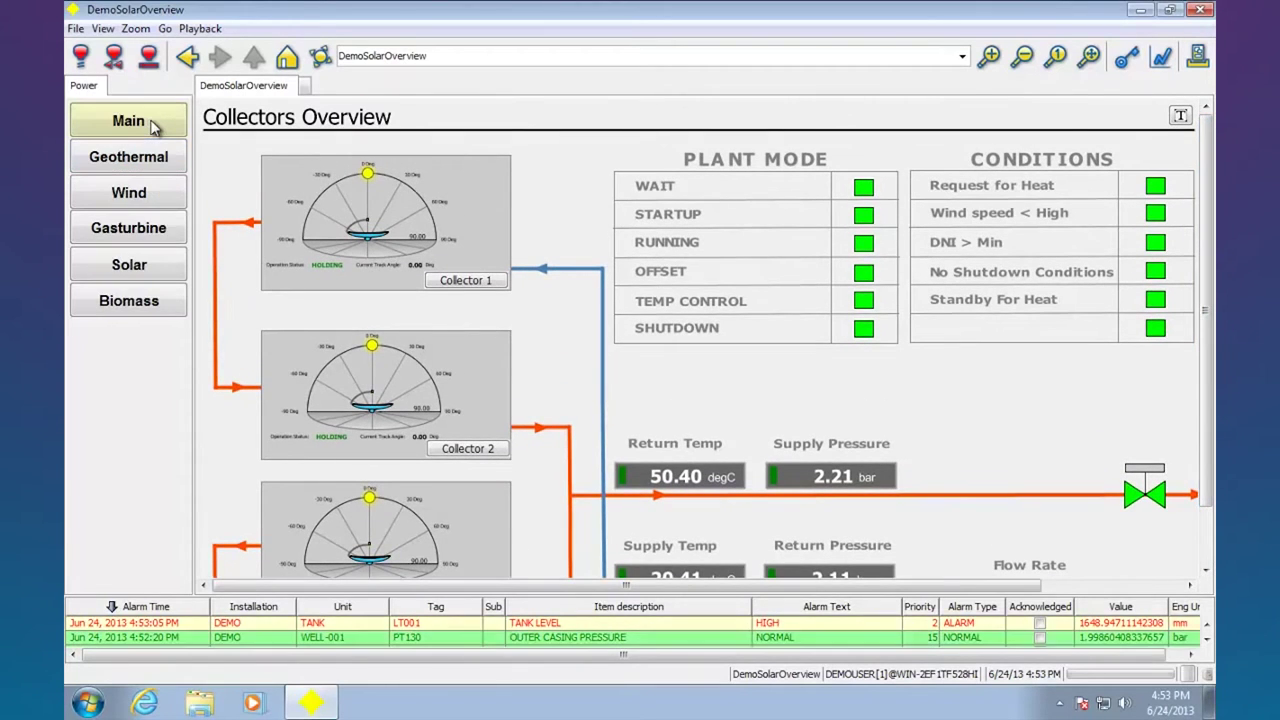
- Open the Biomass plant overview, select its working pressure field, then list the Food & Pharma displays
left_click(148, 305)
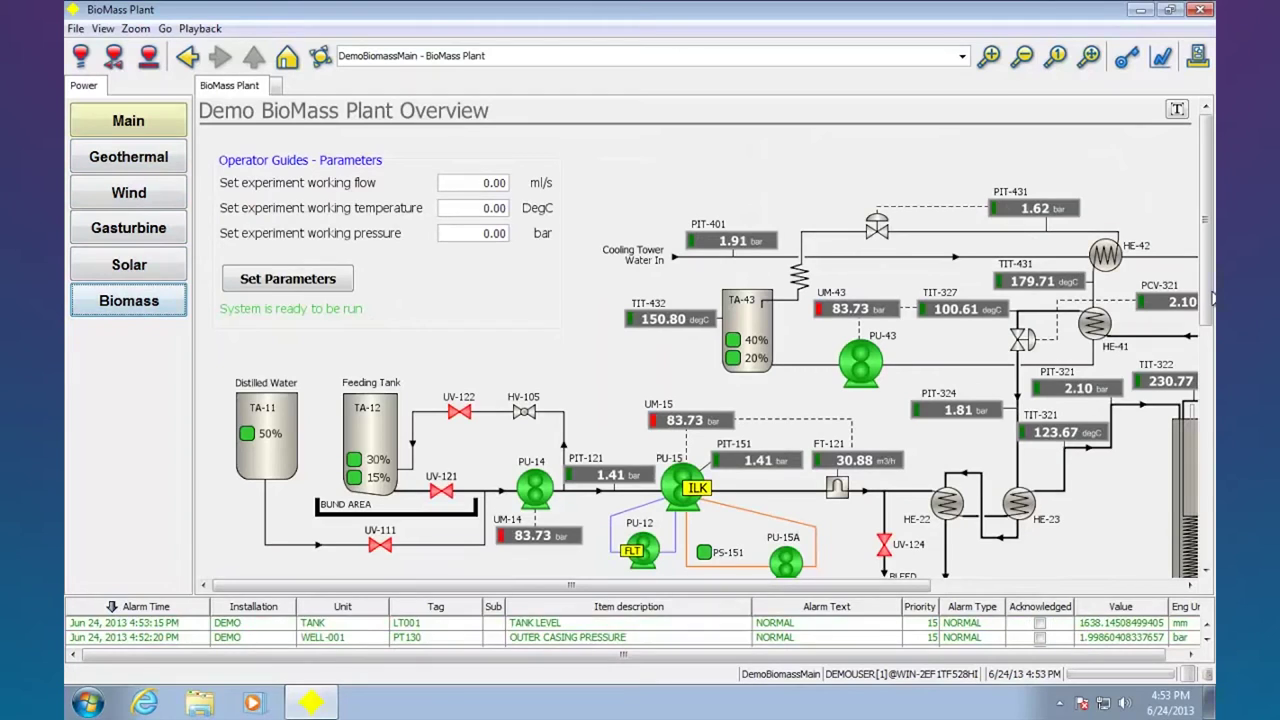
mouse_move(1211, 300)
left_mouse_down()
mouse_move(1207, 464)
mouse_move(1207, 300)
left_mouse_up()
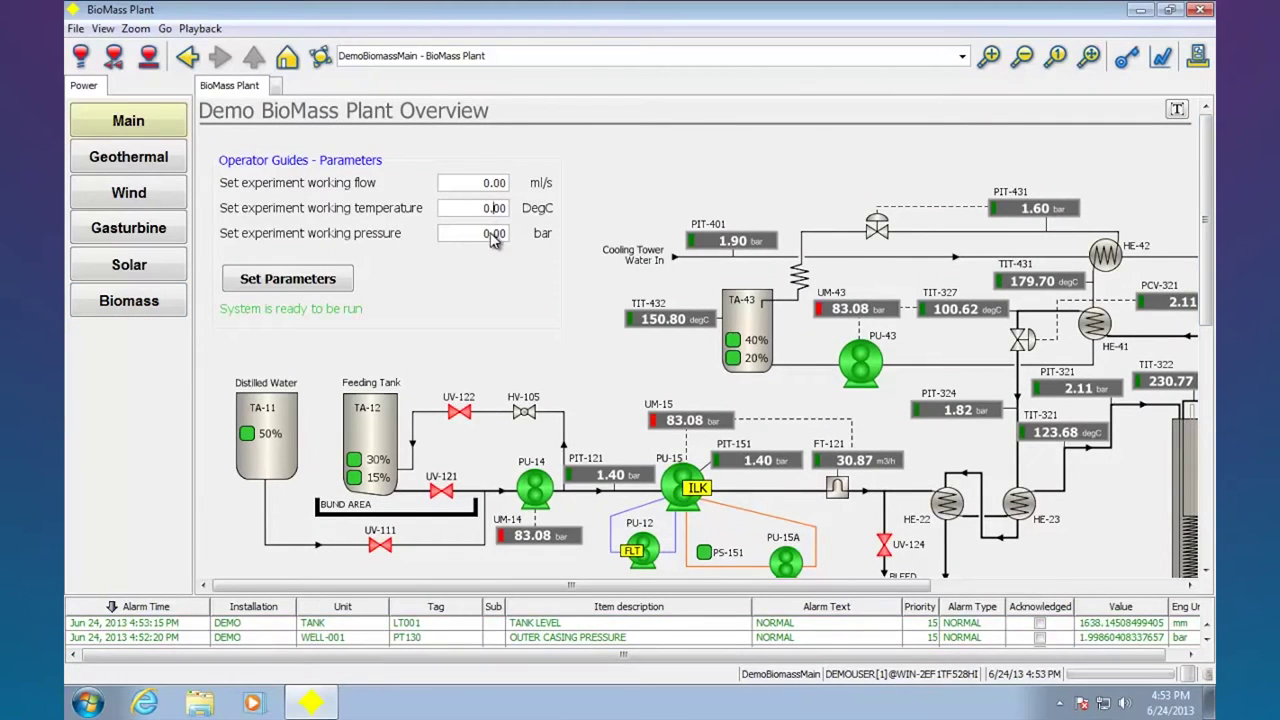
left_click(491, 234)
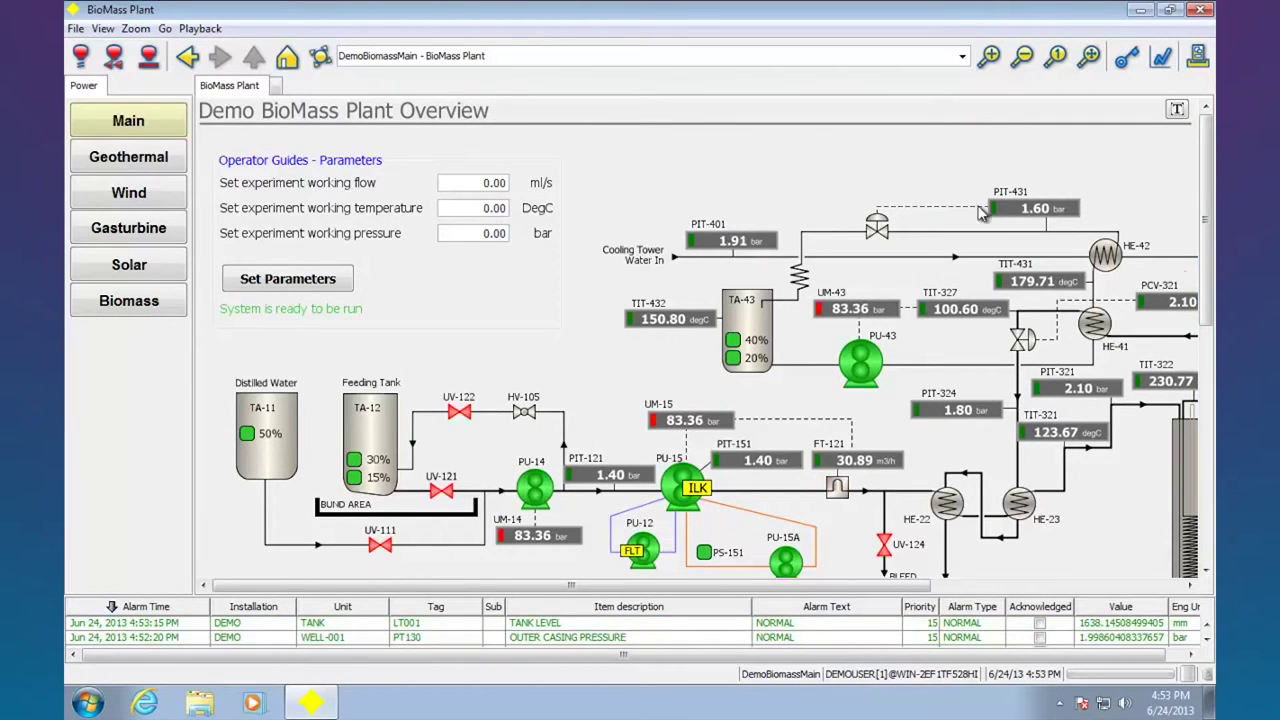
left_click(150, 122)
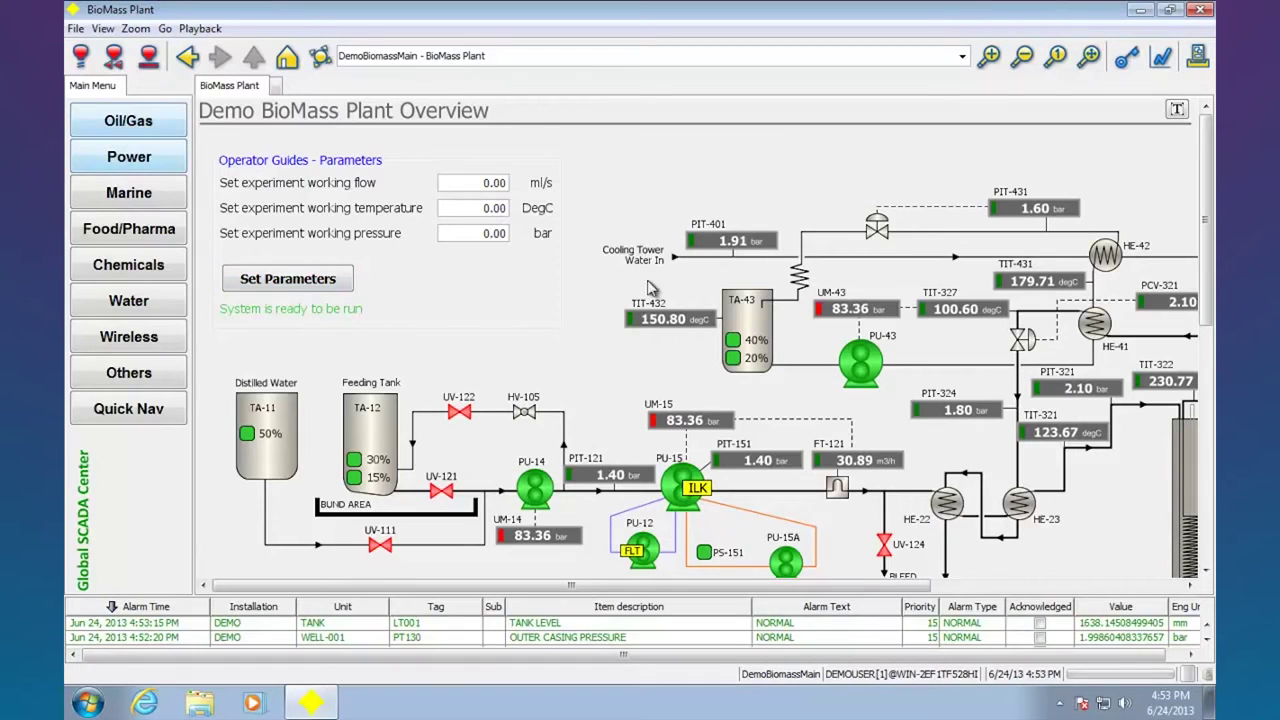
left_click(155, 236)
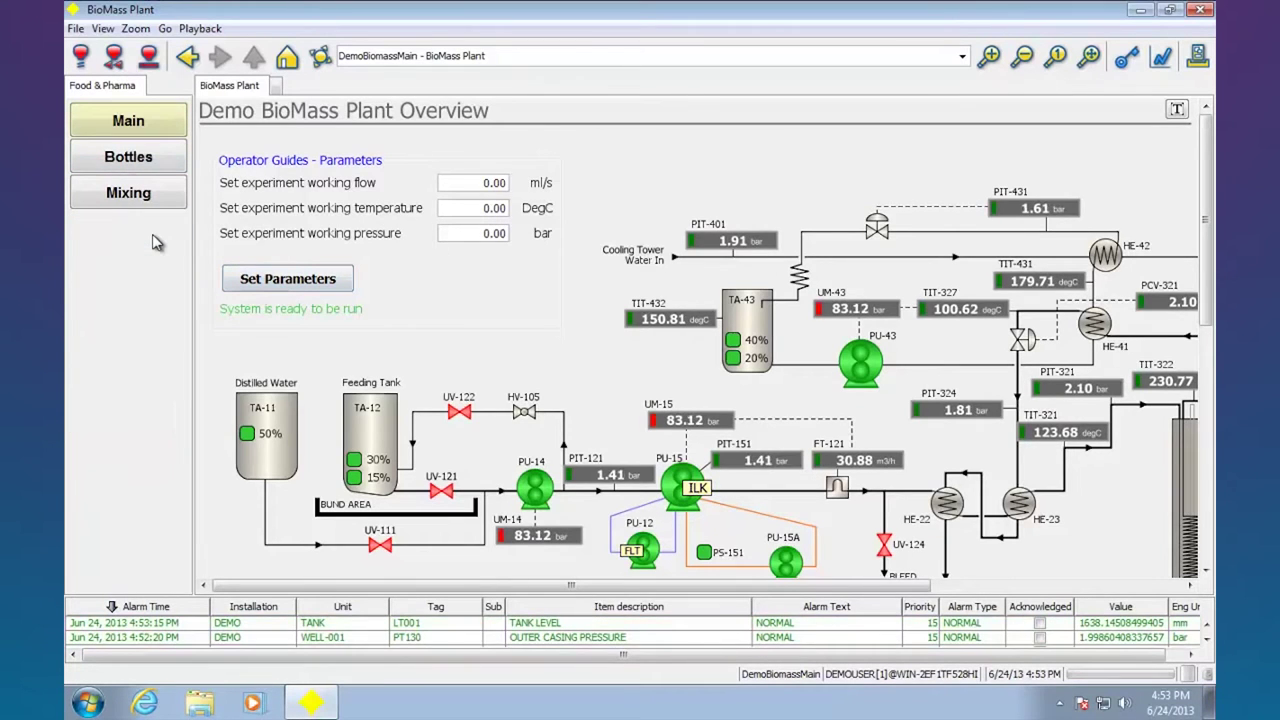
- Open the Bottles animation, then start and stop filling from the Start / stop filling dialog
left_click(130, 158)
scroll(678, 508, "down", 2)
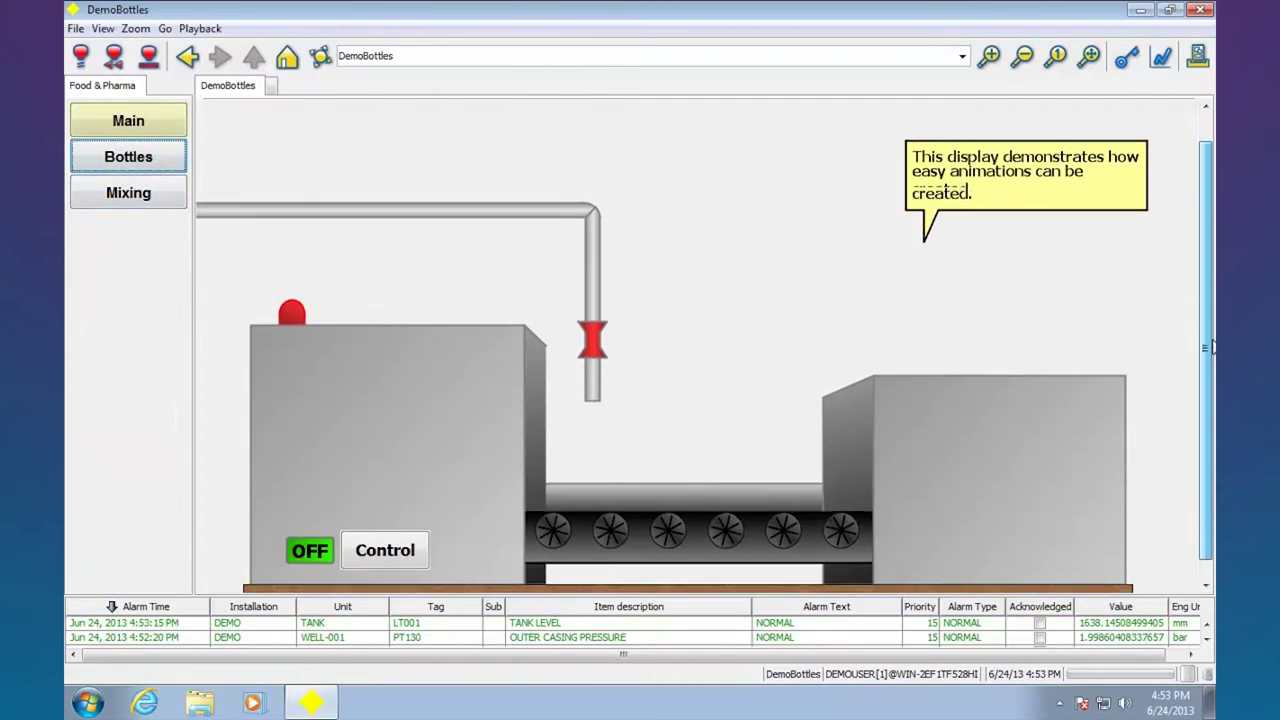
left_click(393, 538)
left_click(482, 571)
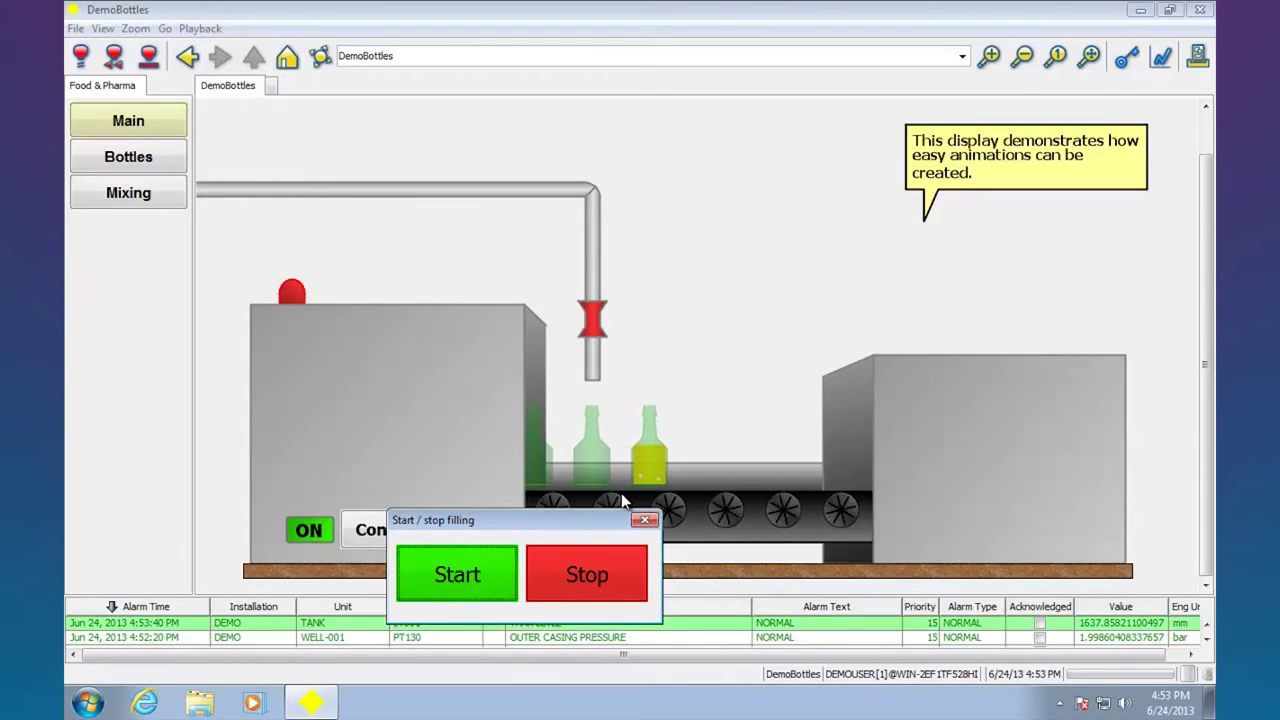
left_click(604, 579)
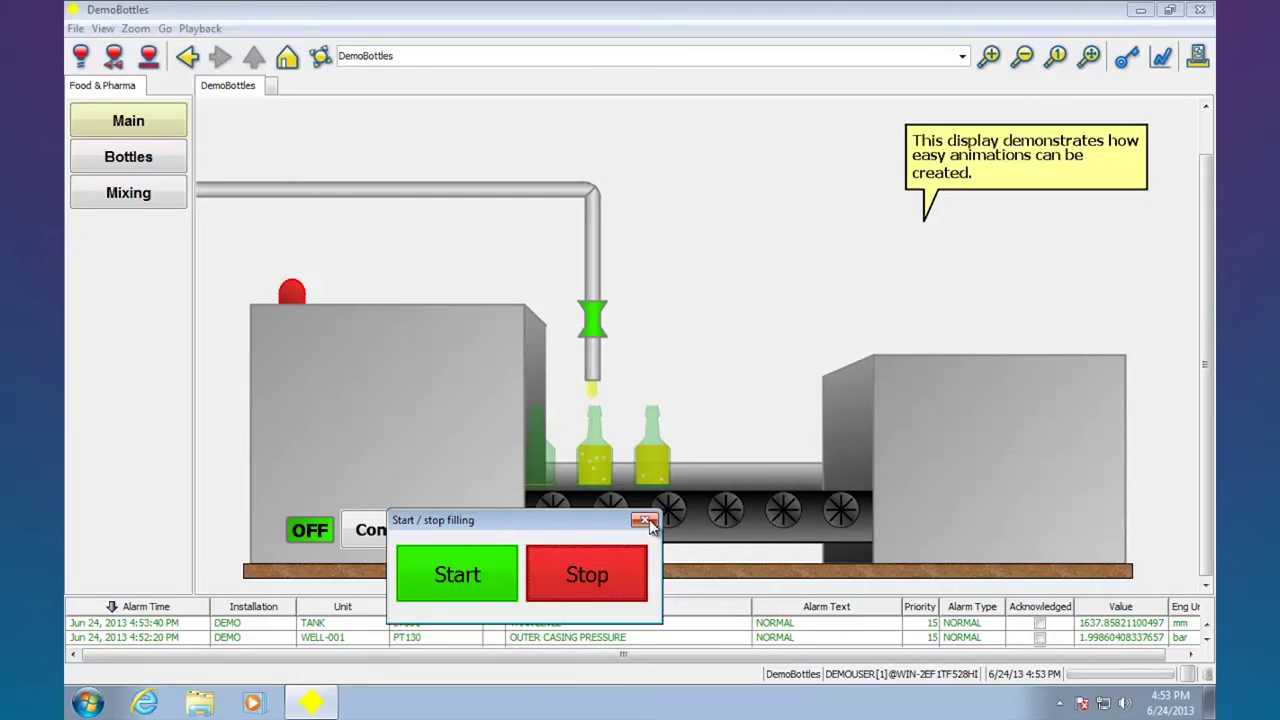
left_click(645, 521)
- Start a Spiker's factory mixing batch, abort it to ABORT, and return to the Main Menu
left_click(128, 192)
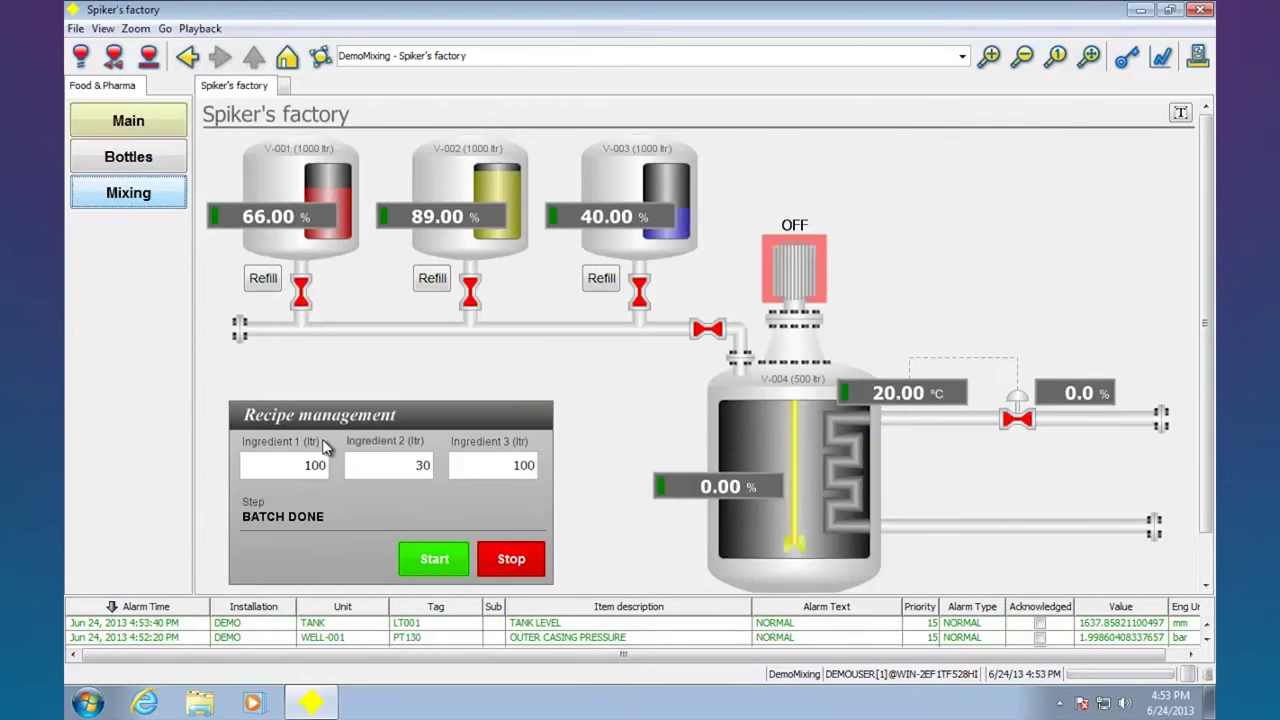
left_click(447, 564)
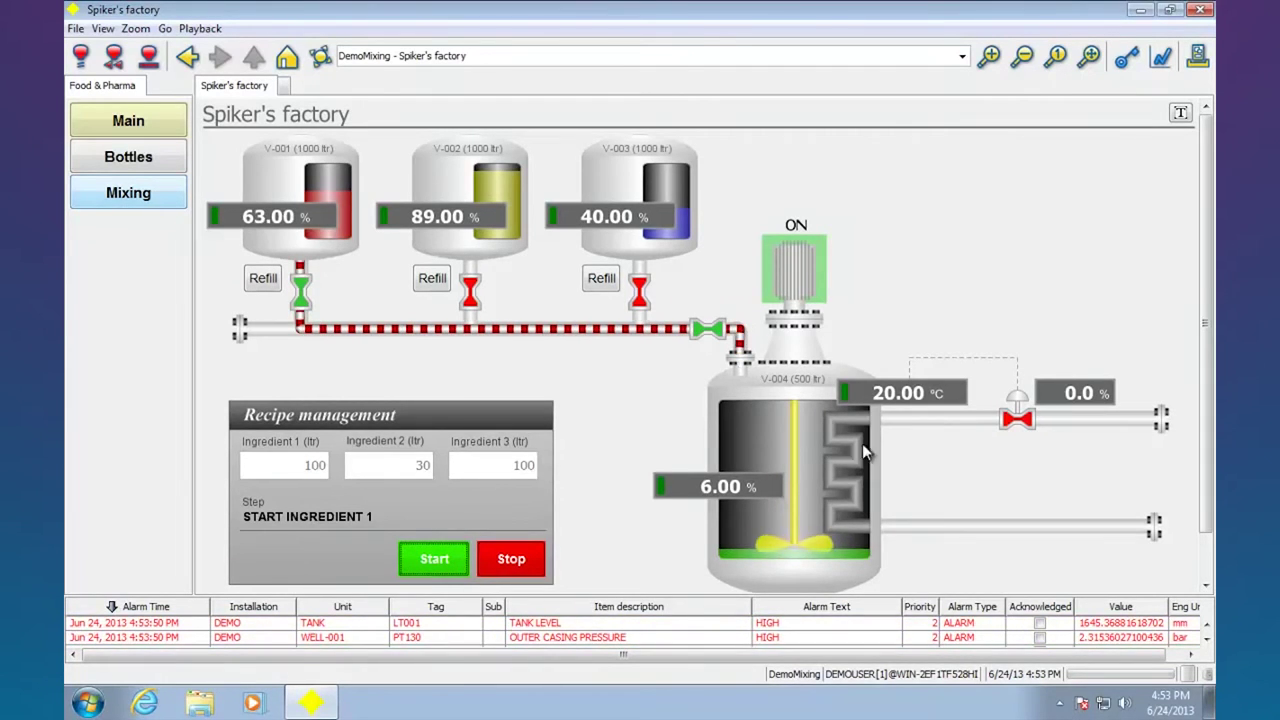
left_click(511, 563)
left_click(164, 123)
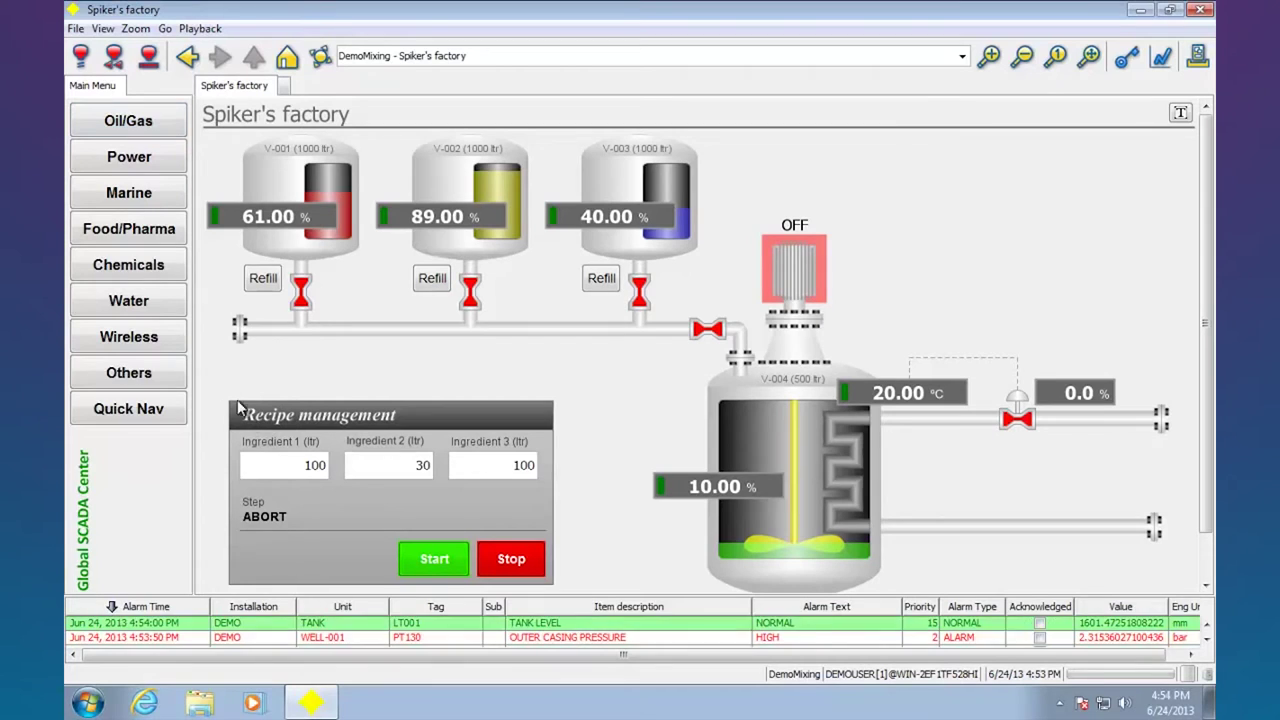
- Open the Water DMA map, zoom it to fit, and show the RTU 007 detail map
left_click(147, 307)
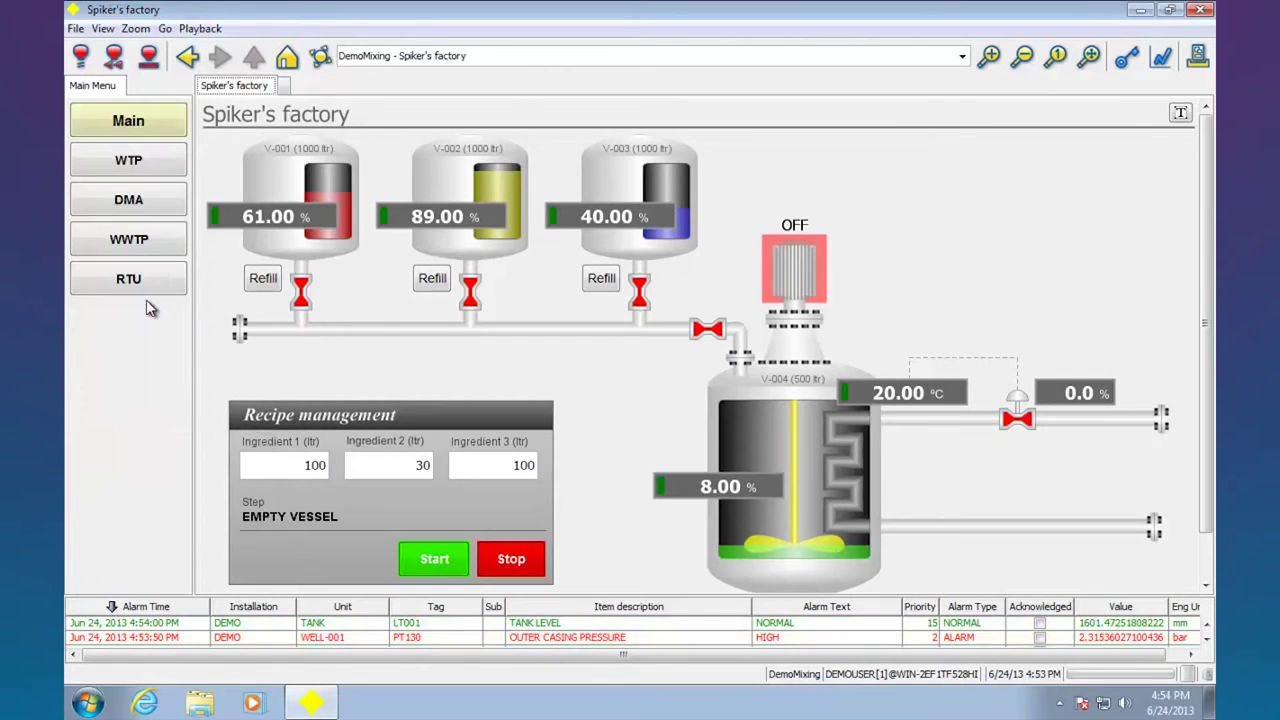
left_click(148, 202)
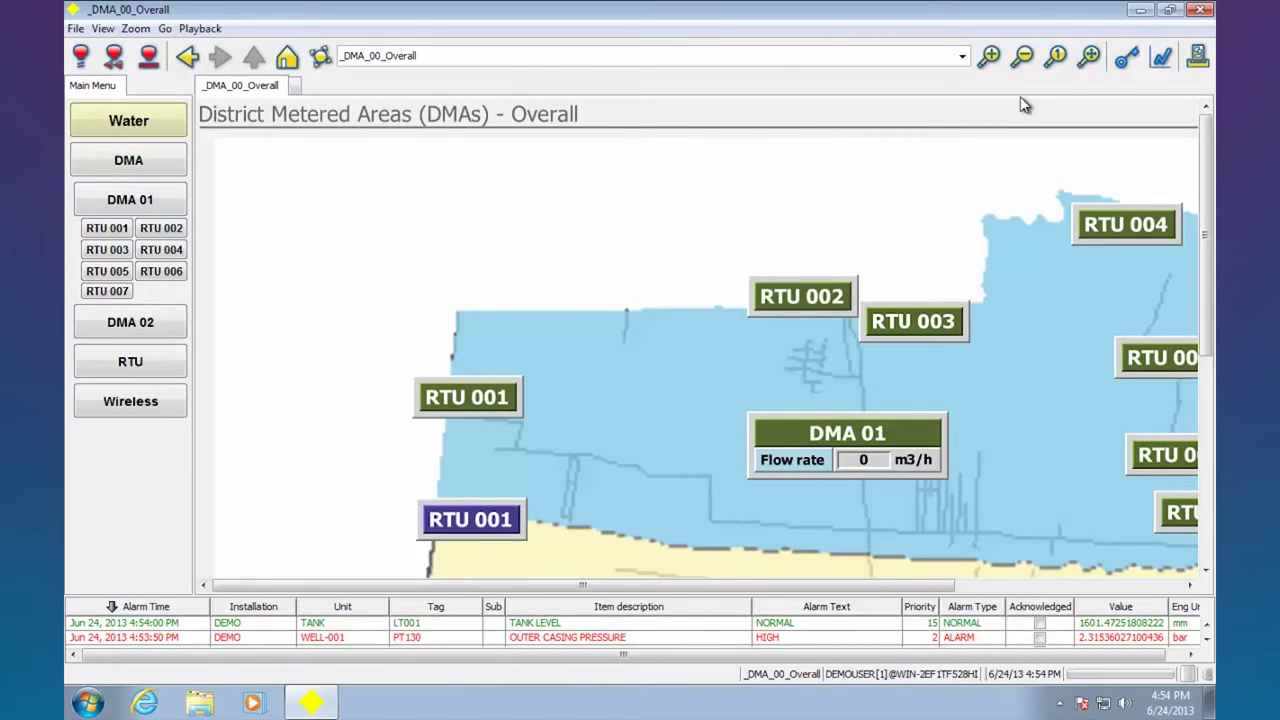
left_click(1090, 58)
left_click(767, 332)
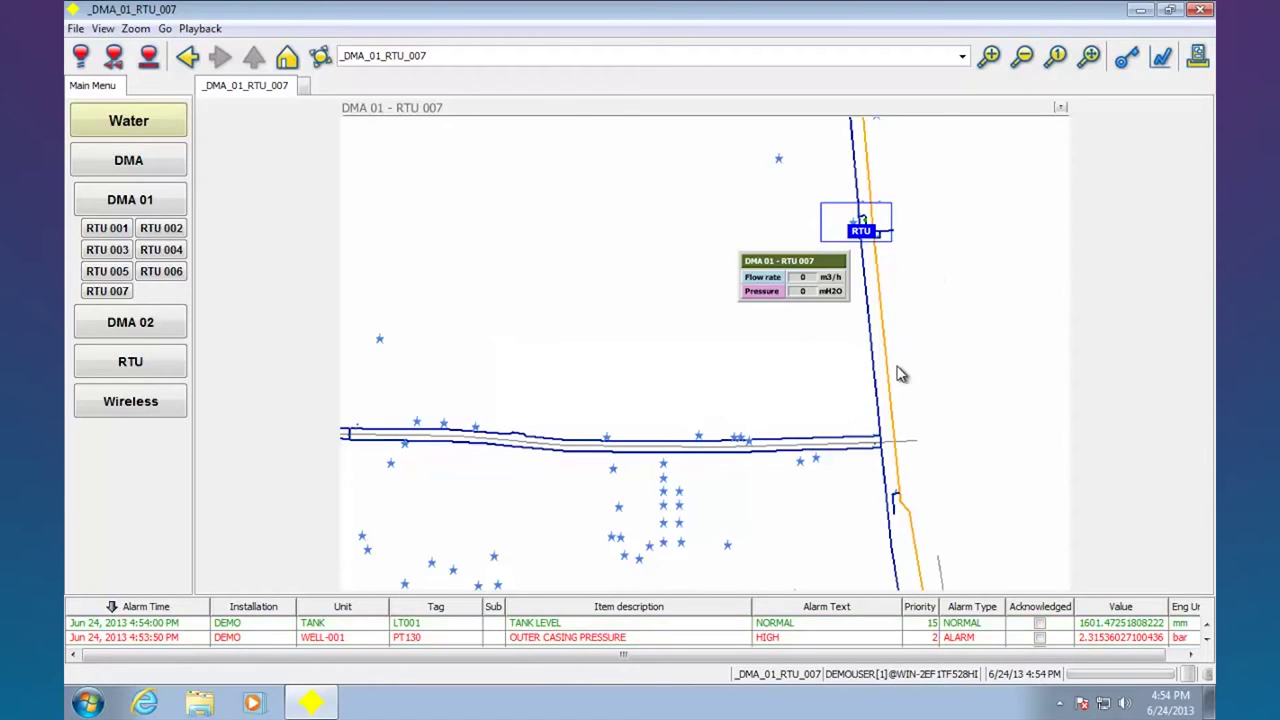
left_click(107, 291)
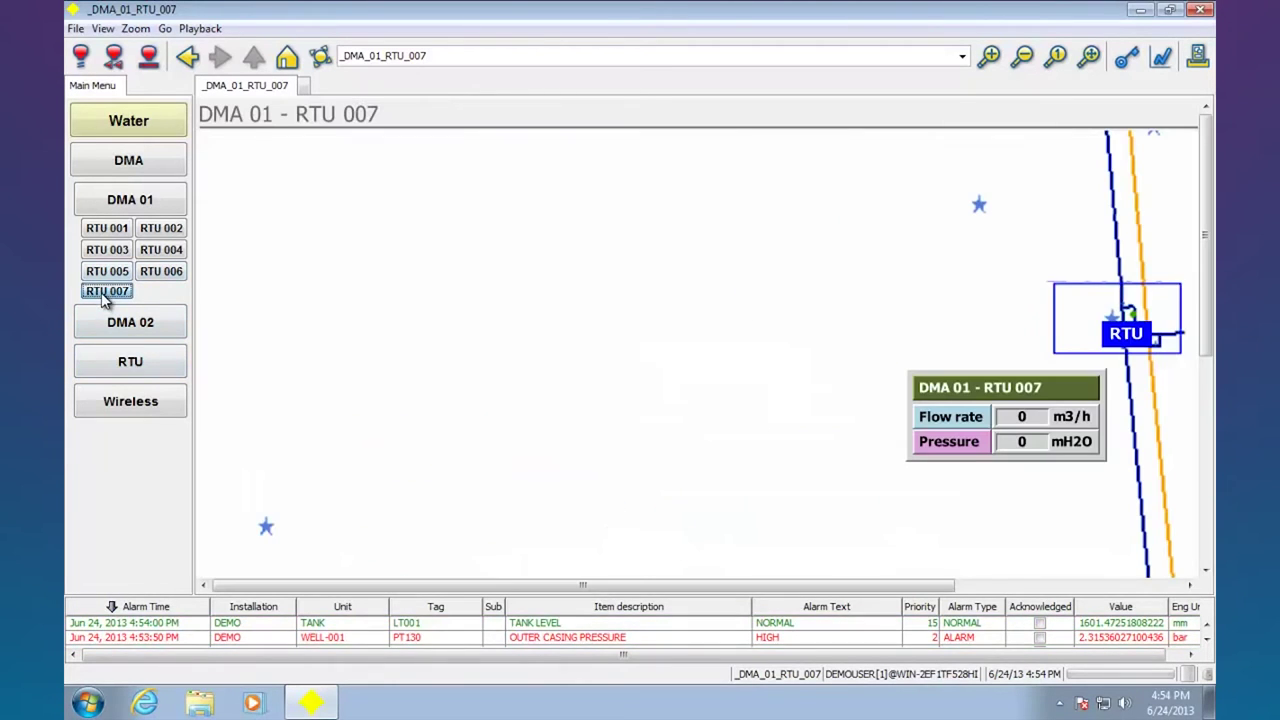
- Step through the maps for RTU 005, 006, 004, 003 and 001
left_click(107, 273)
left_click(155, 276)
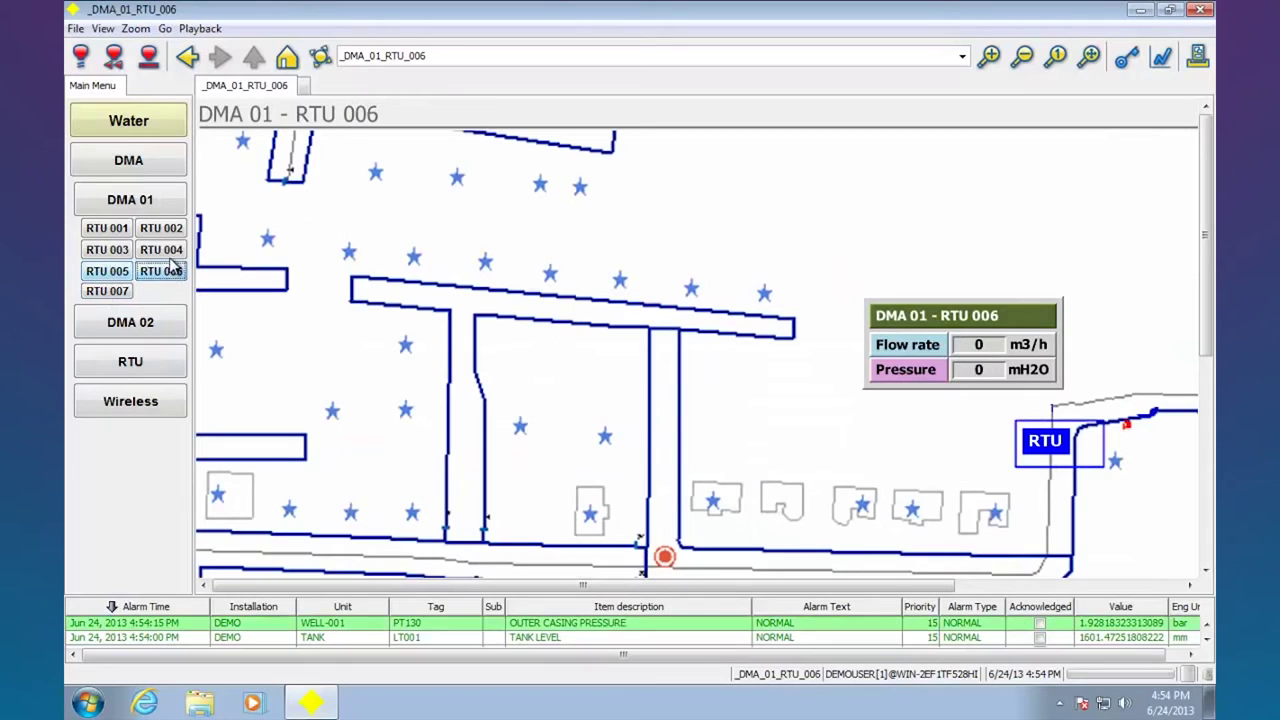
left_click(152, 252)
left_click(105, 252)
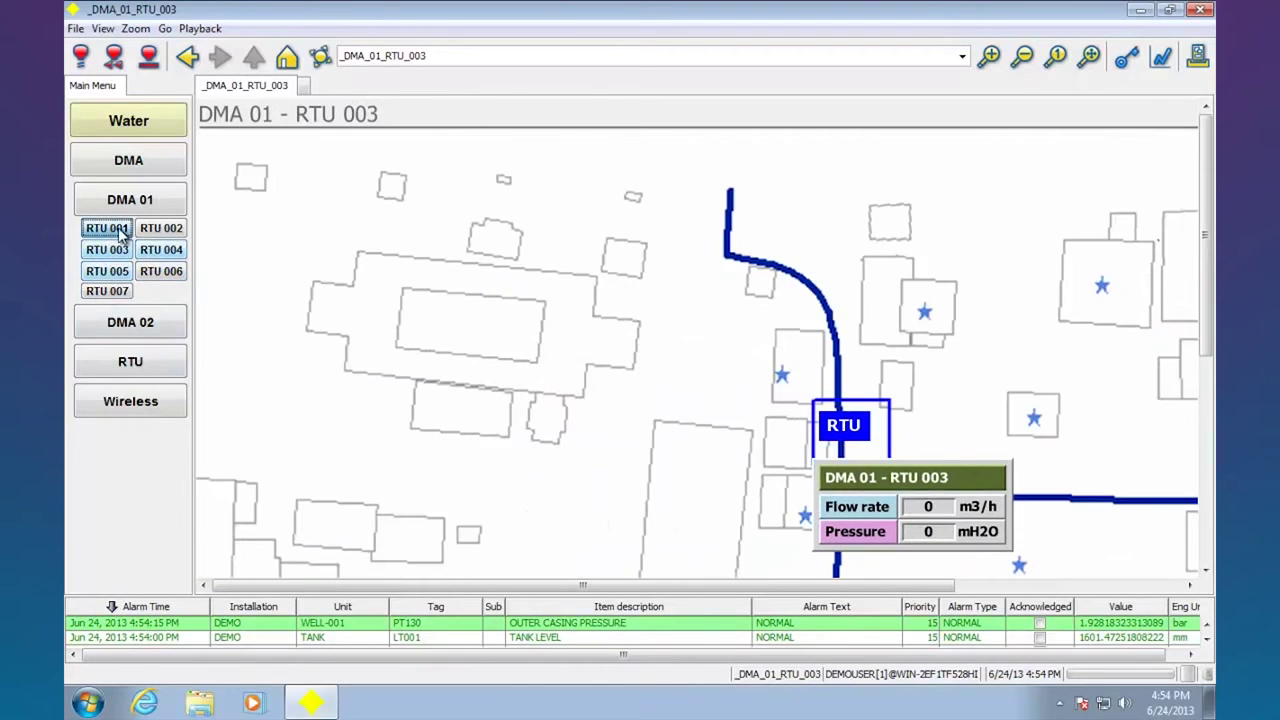
left_click(163, 229)
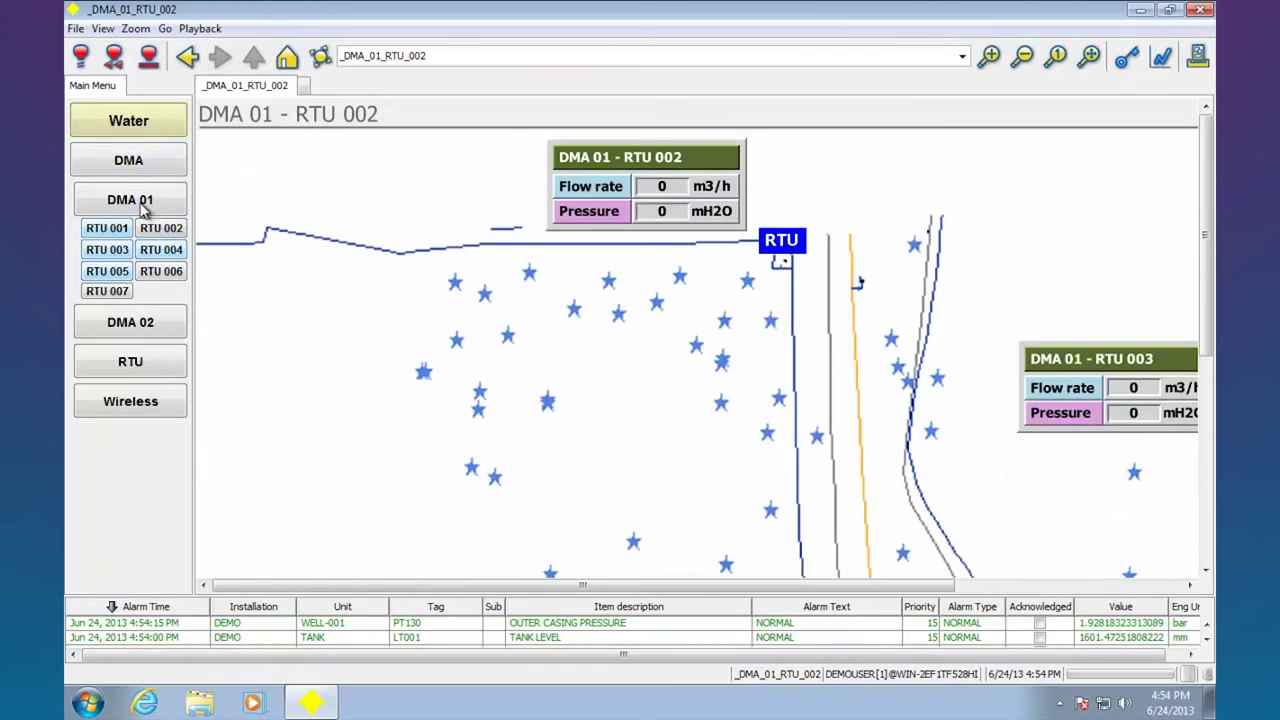
- Go back through Water and Main to list the Others displays
left_click(127, 118)
left_click(120, 125)
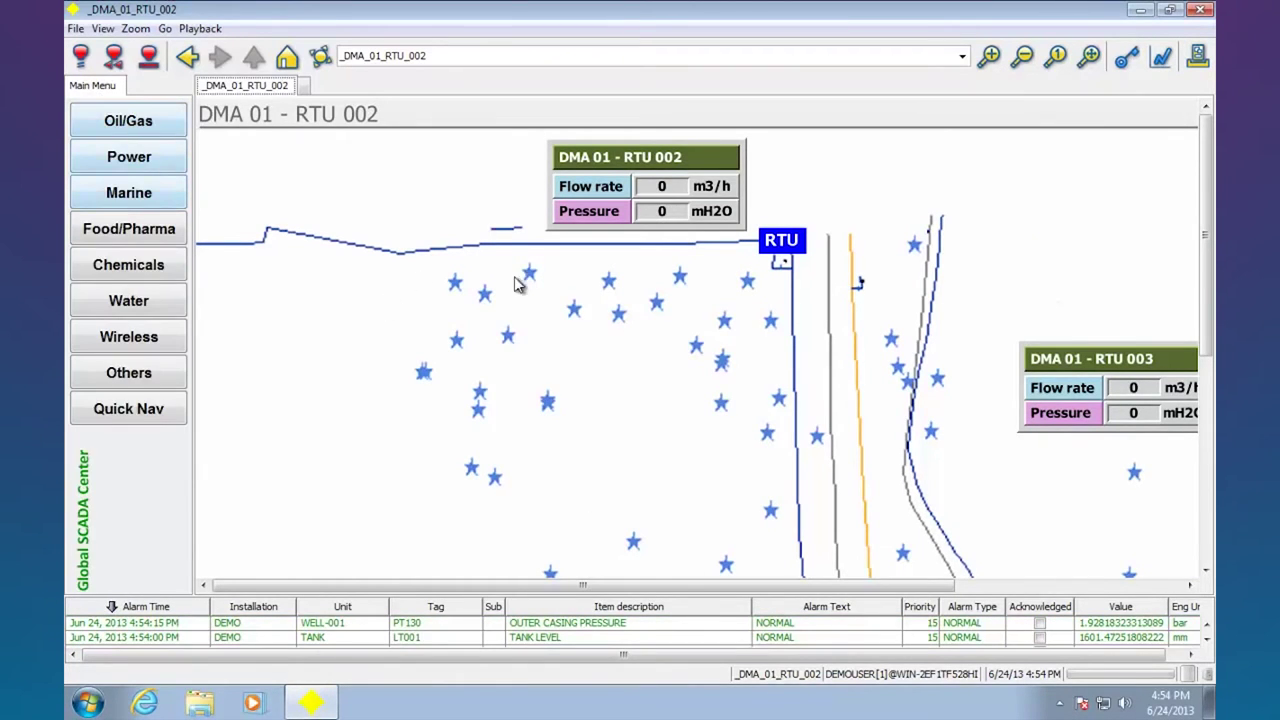
left_click(140, 377)
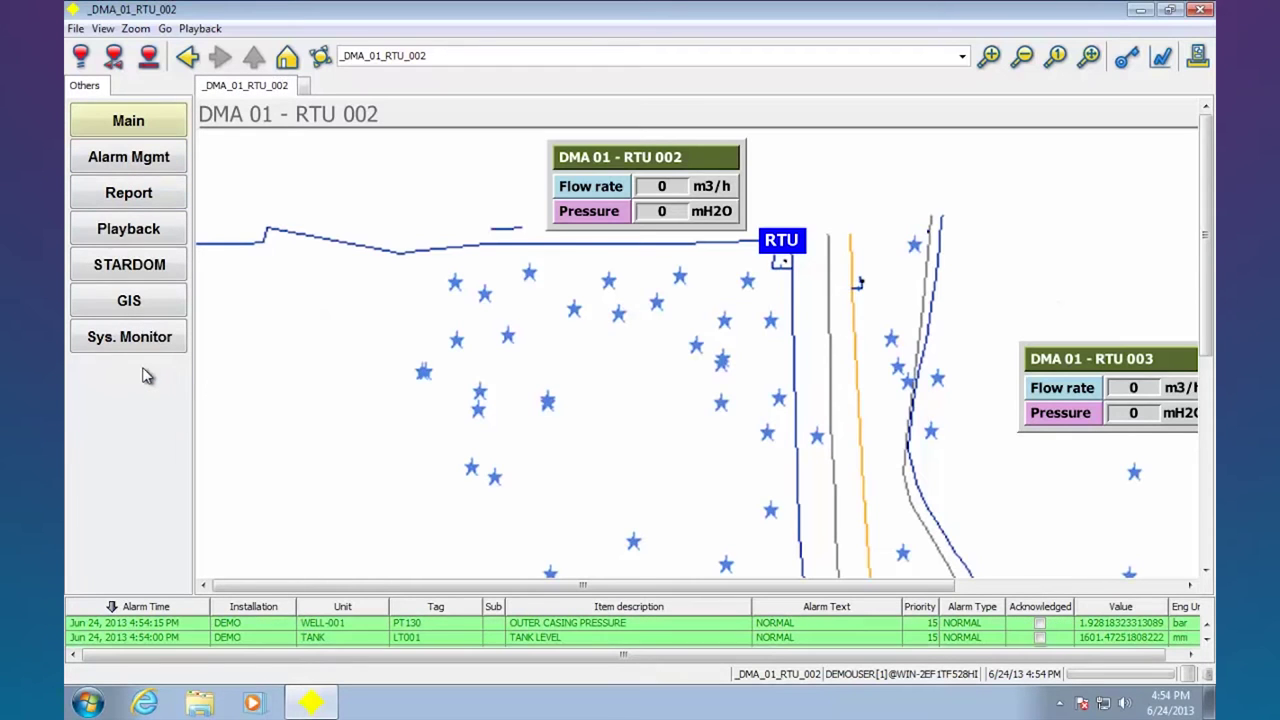
- Browse the Alarm to Email page and the Alarm Management 1 page
left_click(147, 168)
left_click(147, 160)
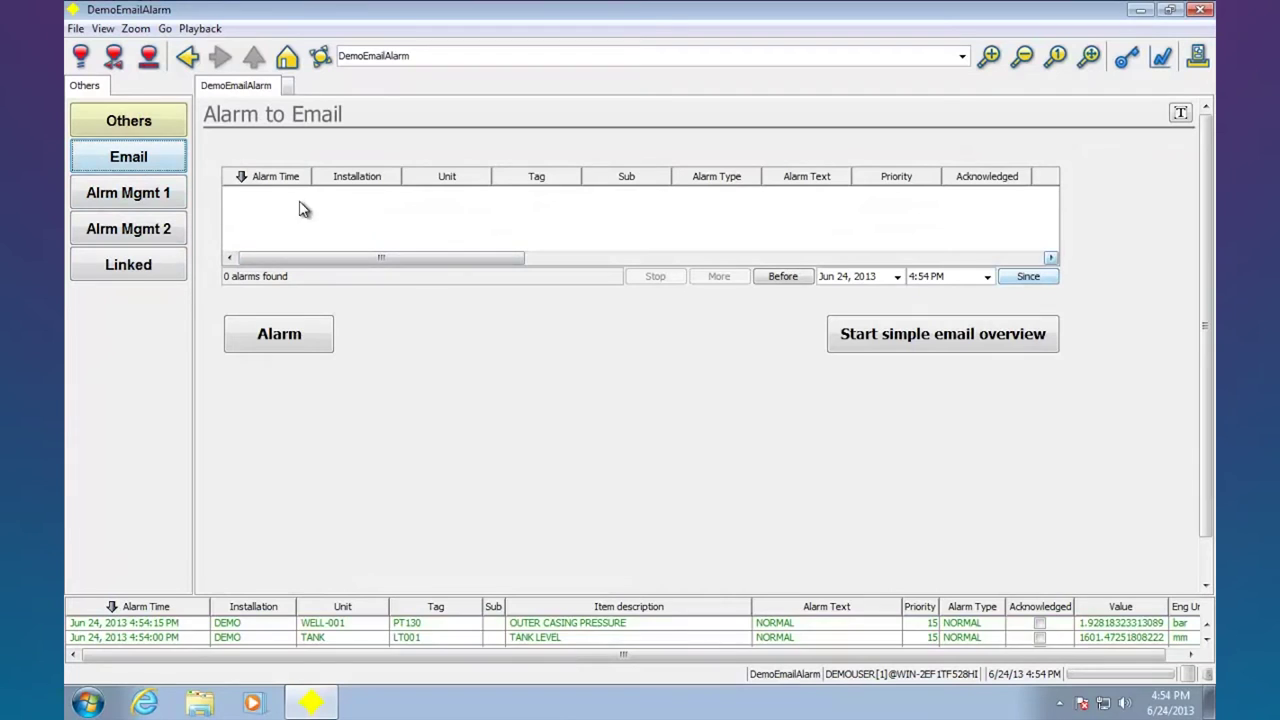
left_click(160, 193)
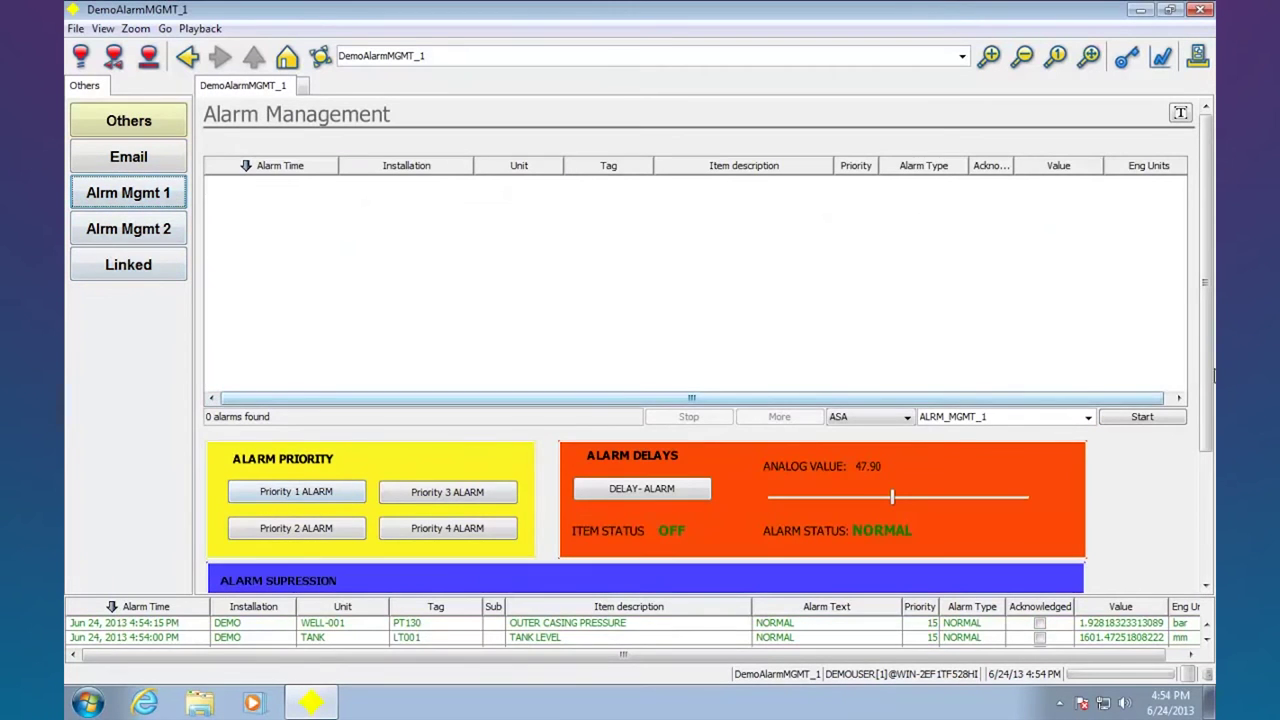
left_click_drag(1206, 400, 1214, 535)
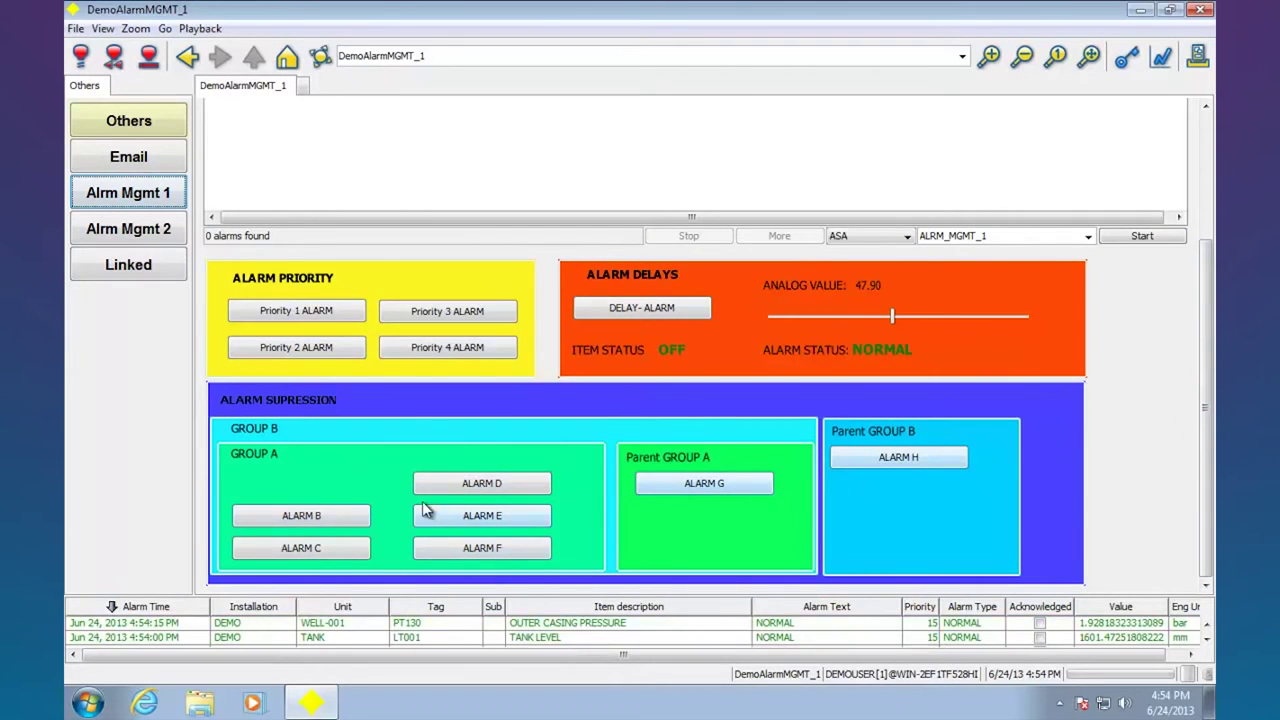
- Reset Collection Group A's alarms on Alarm Management 2, then open Link Trend & Alarm
left_click(130, 240)
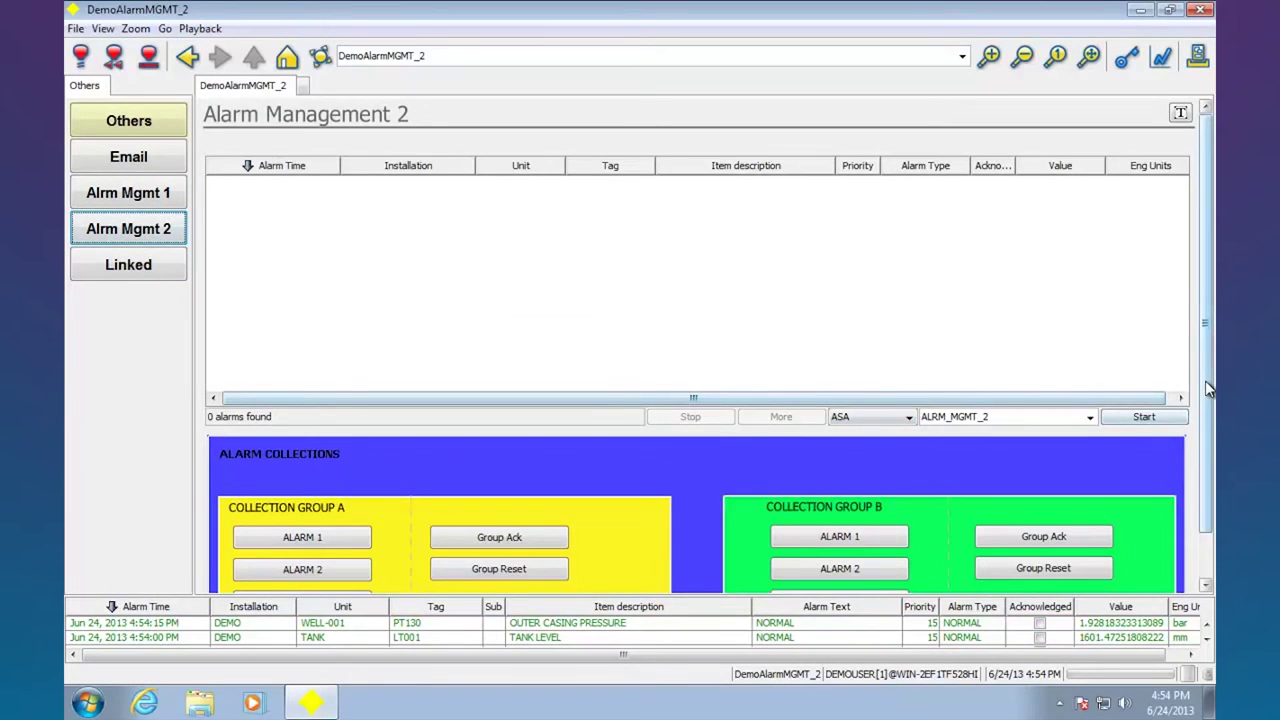
scroll(1208, 388, "down", 2)
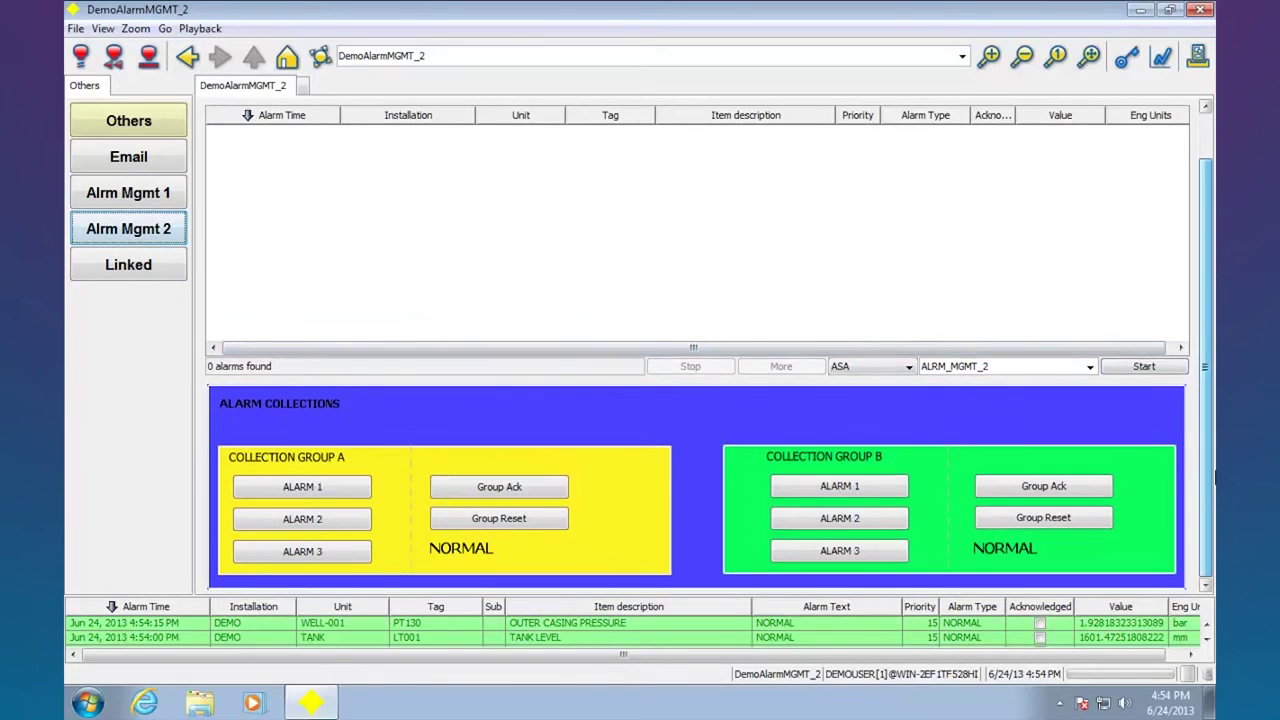
left_click(525, 520)
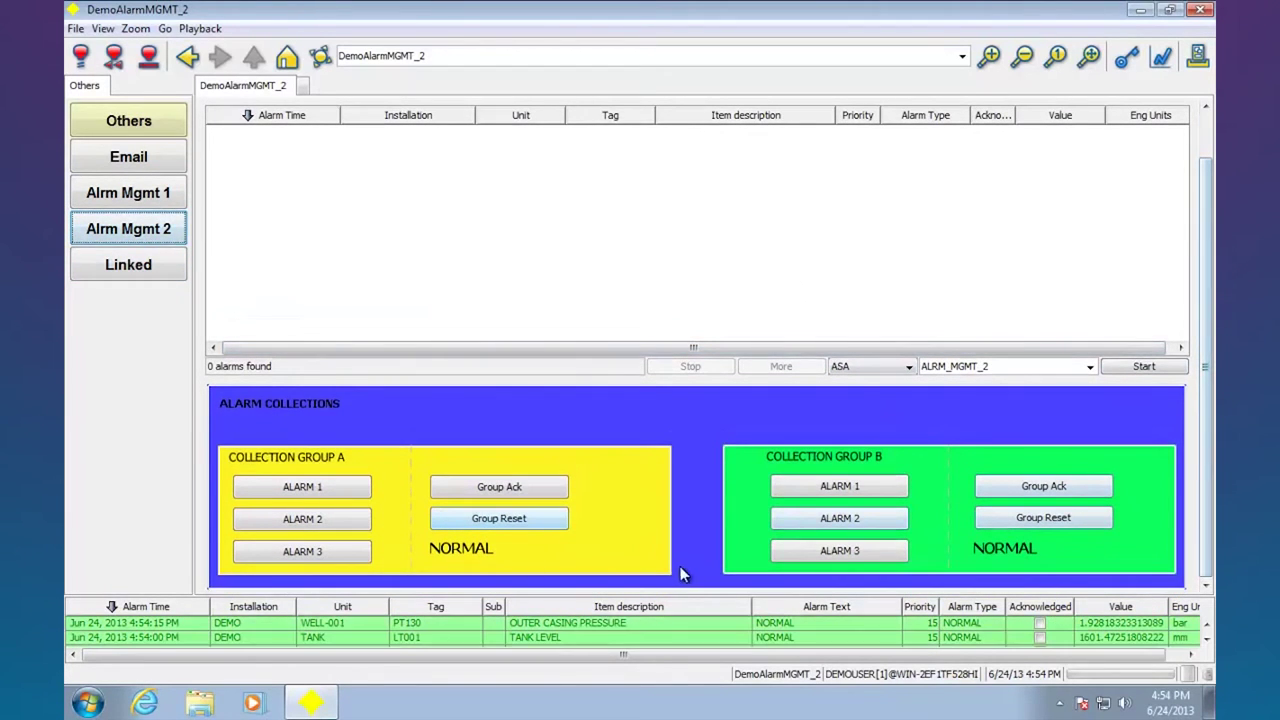
left_click(143, 268)
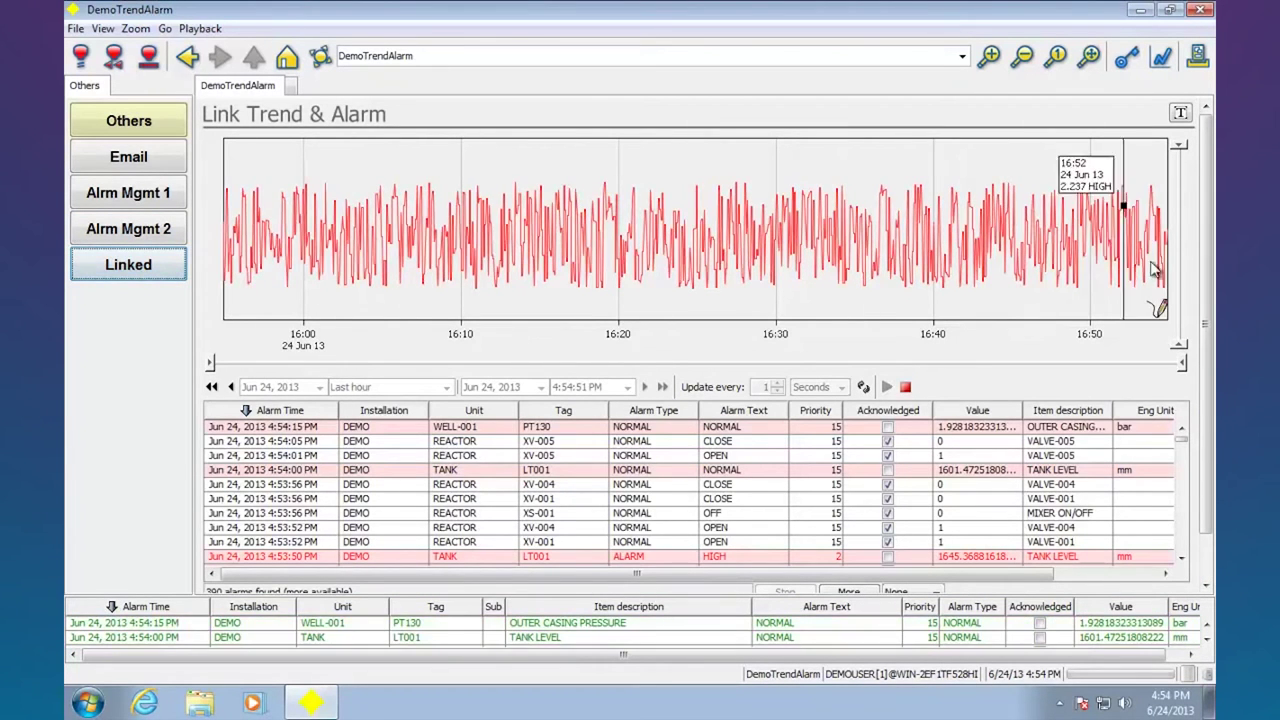
- Select the 4:53:56 PM XV-001 CLOSE and 4:53:52 PM XV-001 OPEN alarms to move the trend
scroll(1199, 414, "down", 2)
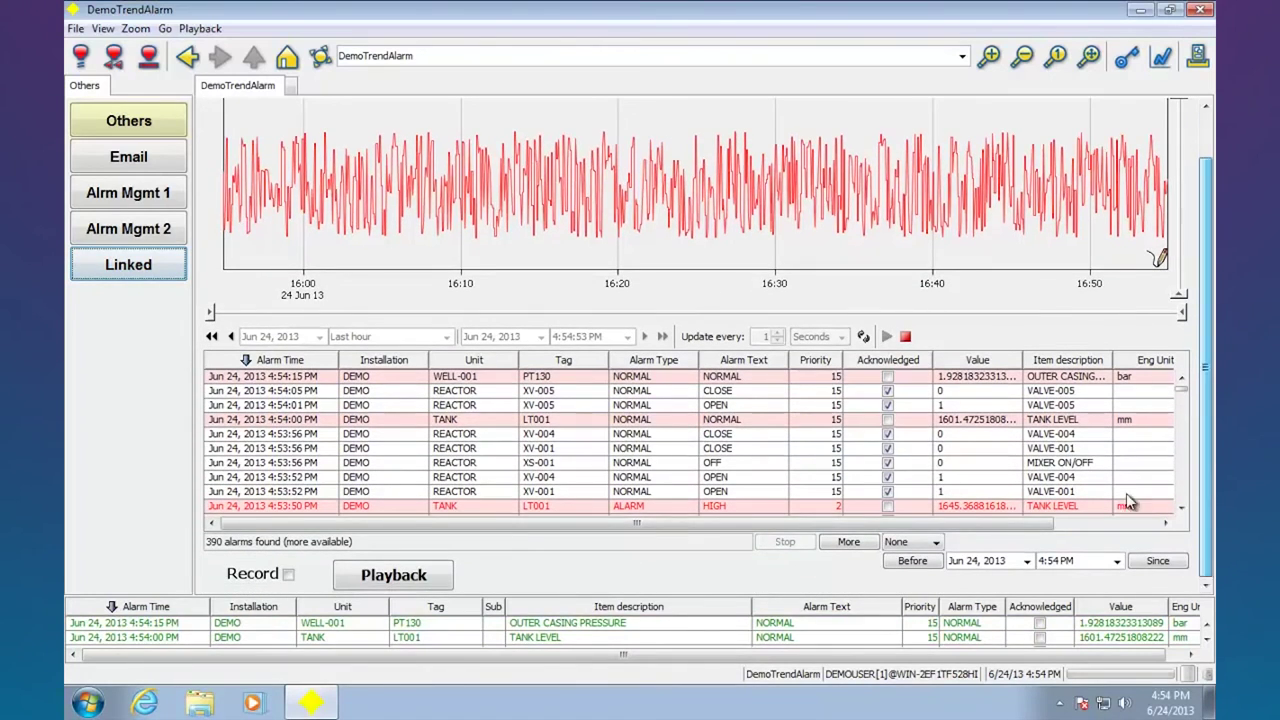
left_click(540, 450)
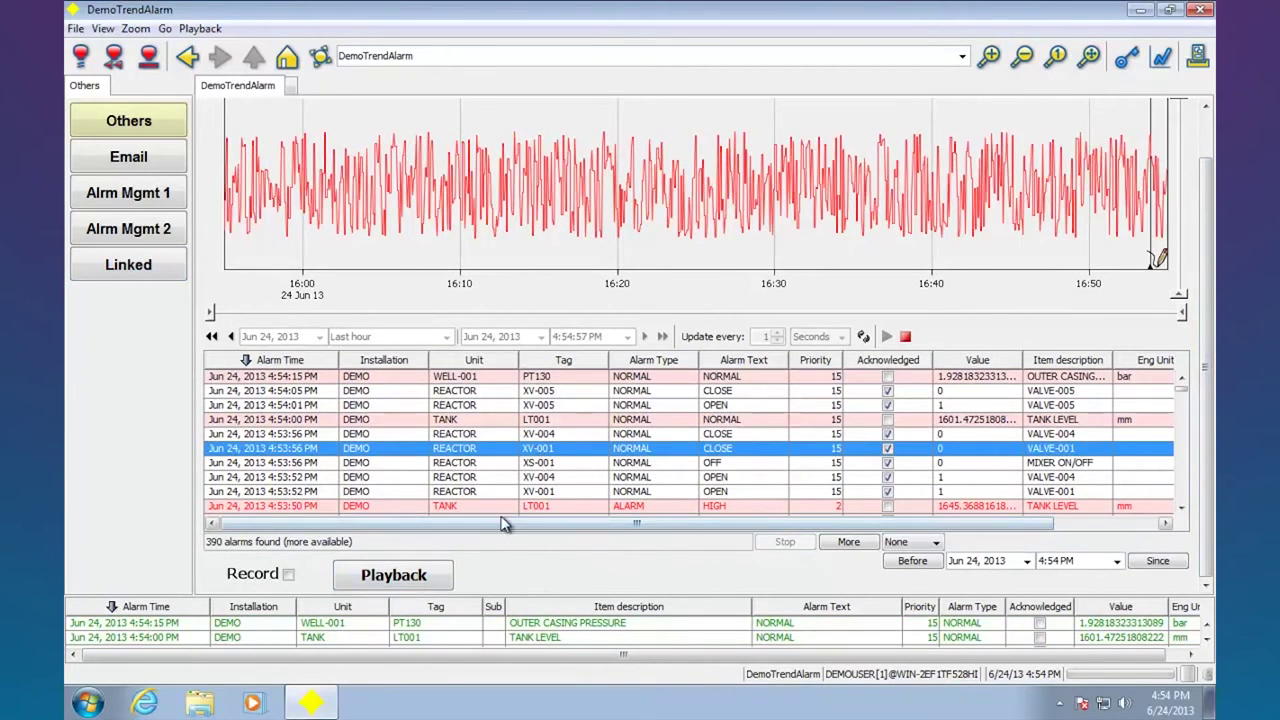
left_click(525, 493)
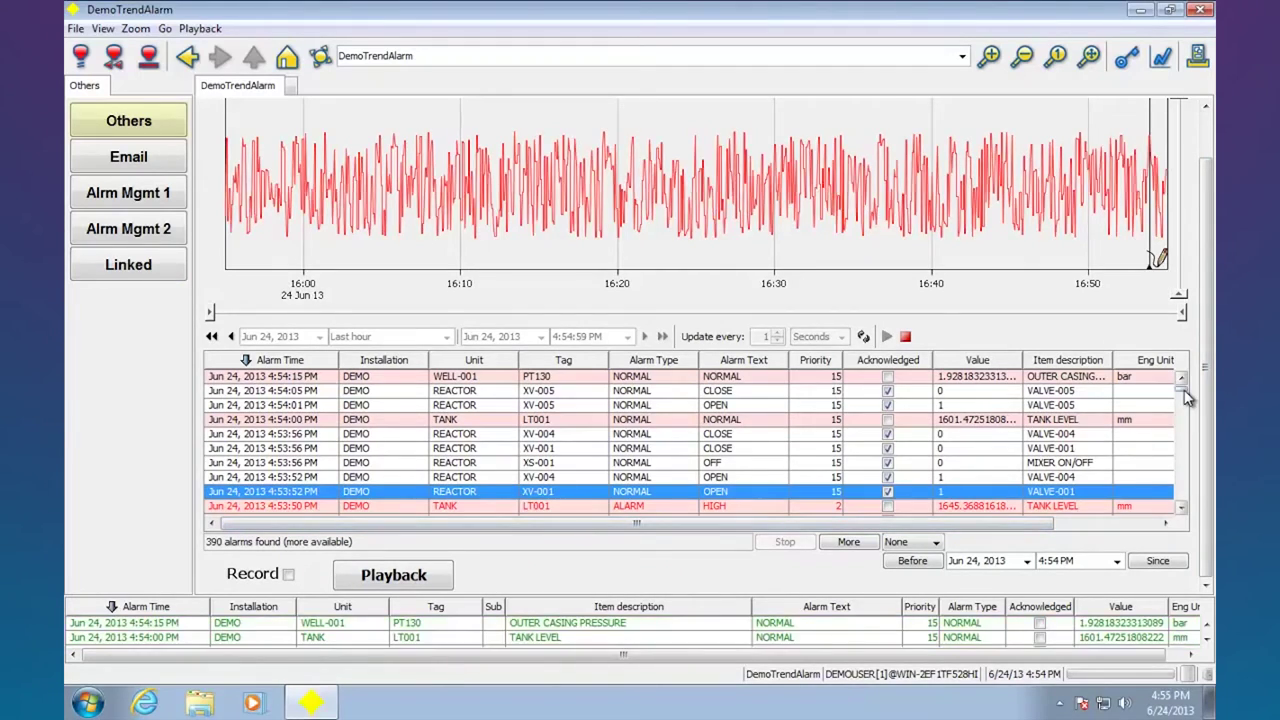
left_click_drag(1186, 397, 1182, 477)
- Link the trend to the RTU-003, FCXCX and LT001 alarms, ending at 4:19:35 PM, then open Reports
left_click(522, 447)
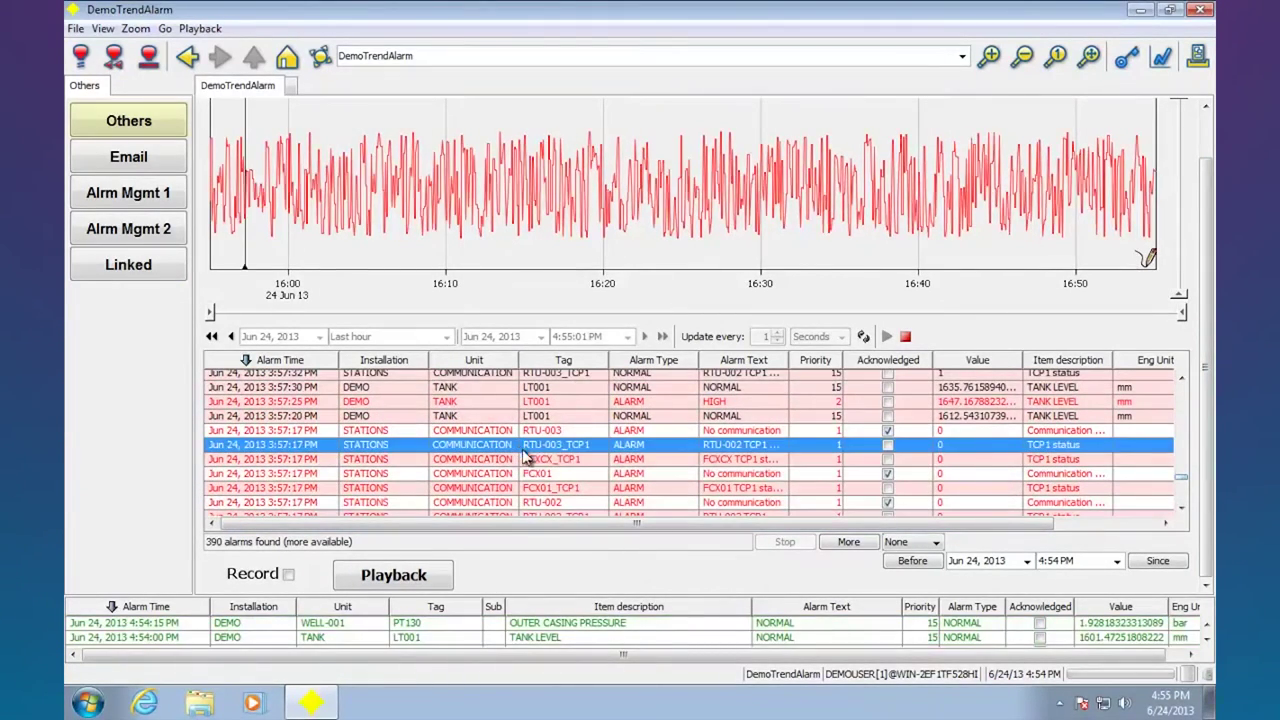
left_click(705, 459)
left_click(630, 430)
left_click(565, 401)
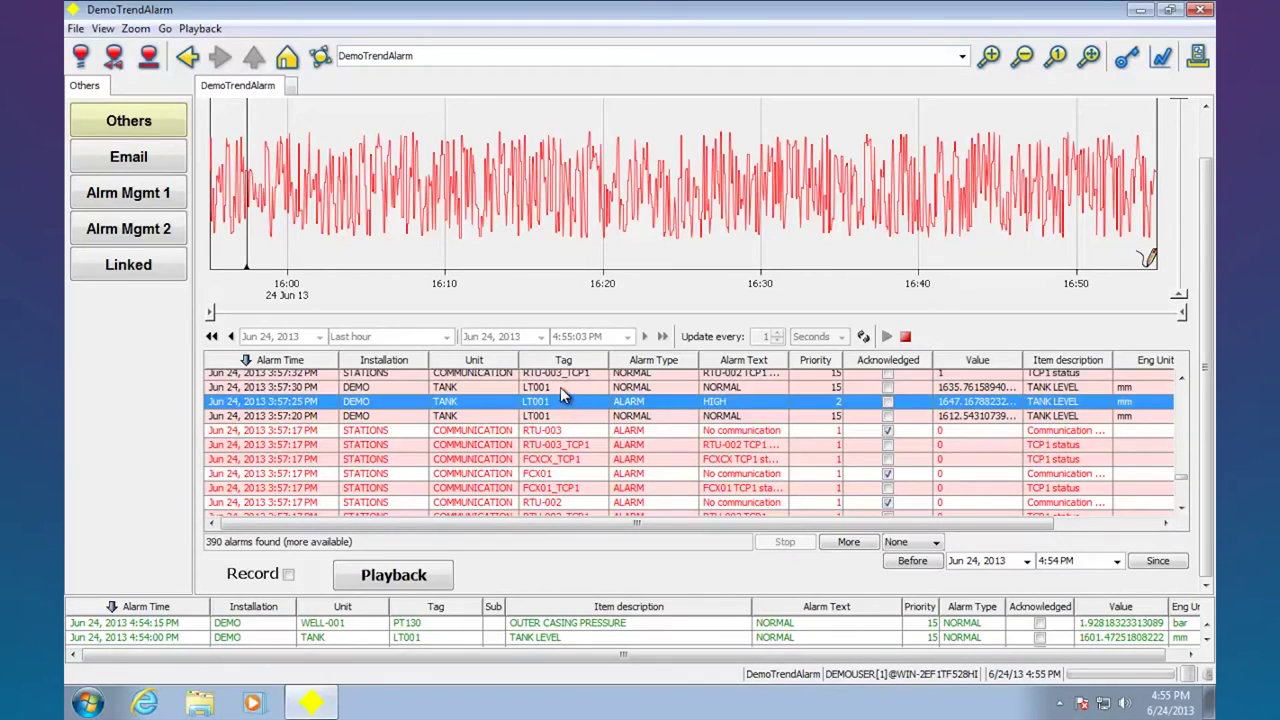
scroll(1178, 480, "up", 3)
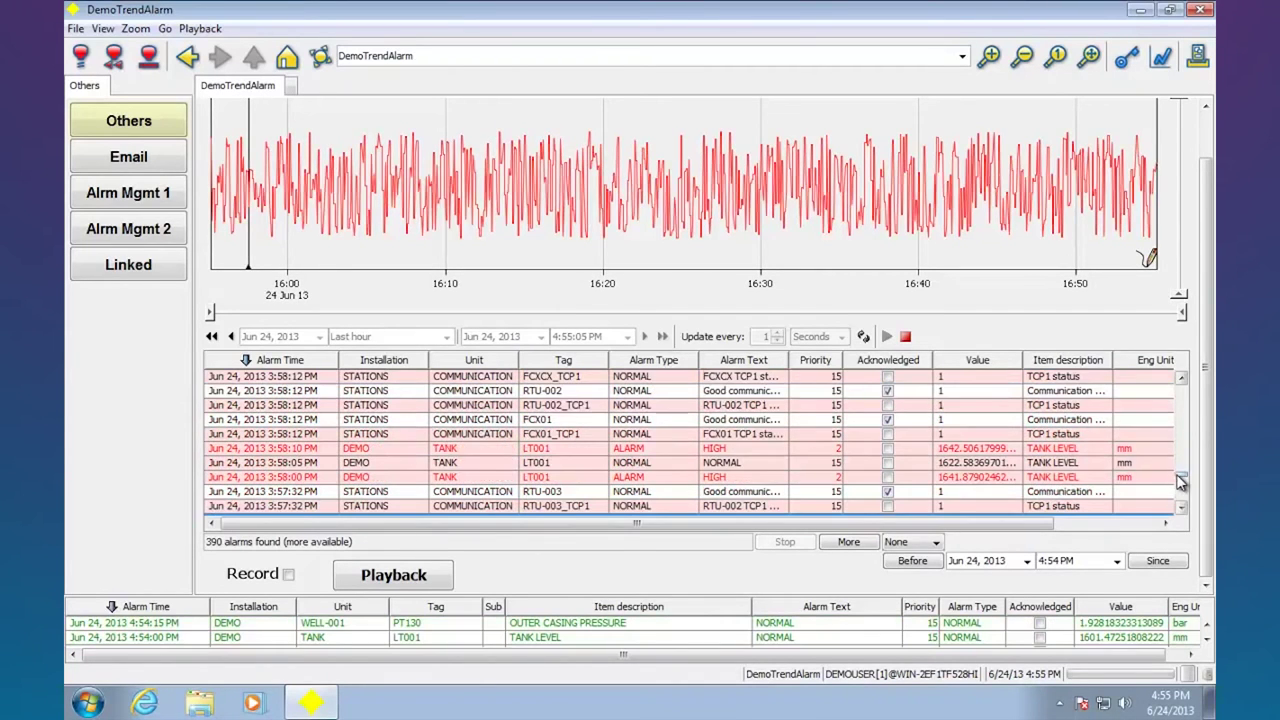
scroll(1180, 482, "up", 10)
left_click(668, 410)
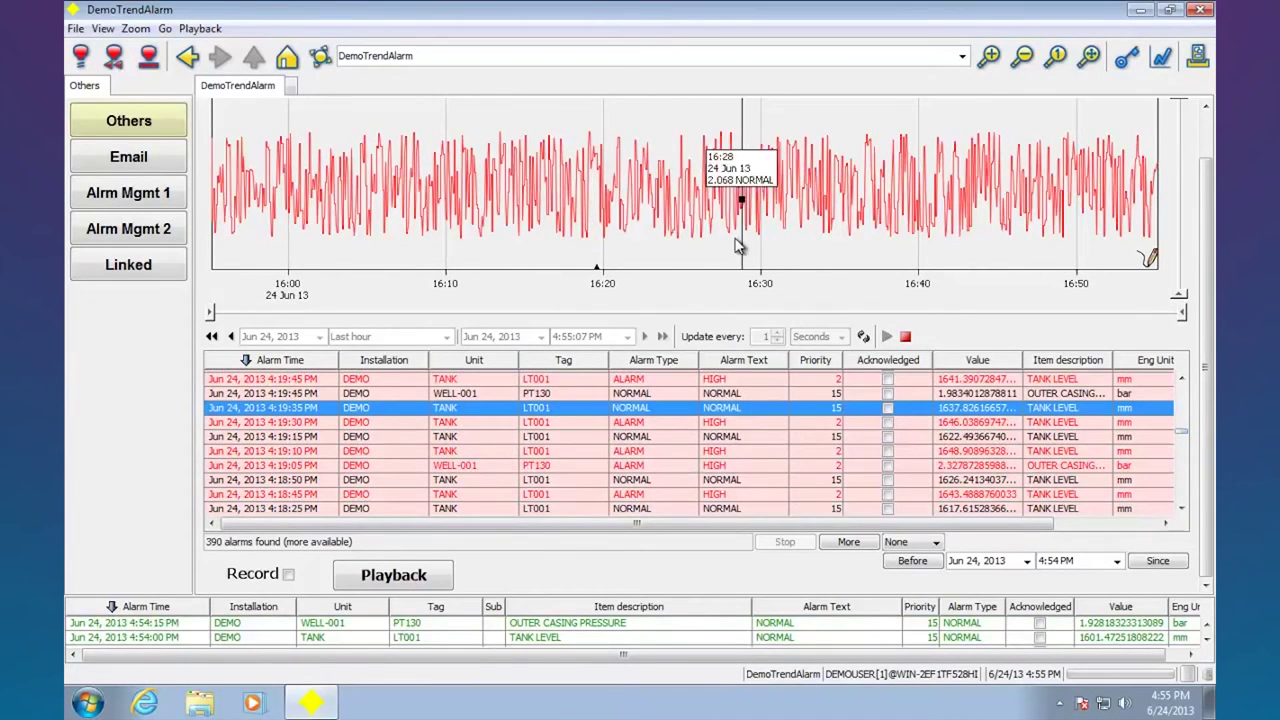
left_click(134, 120)
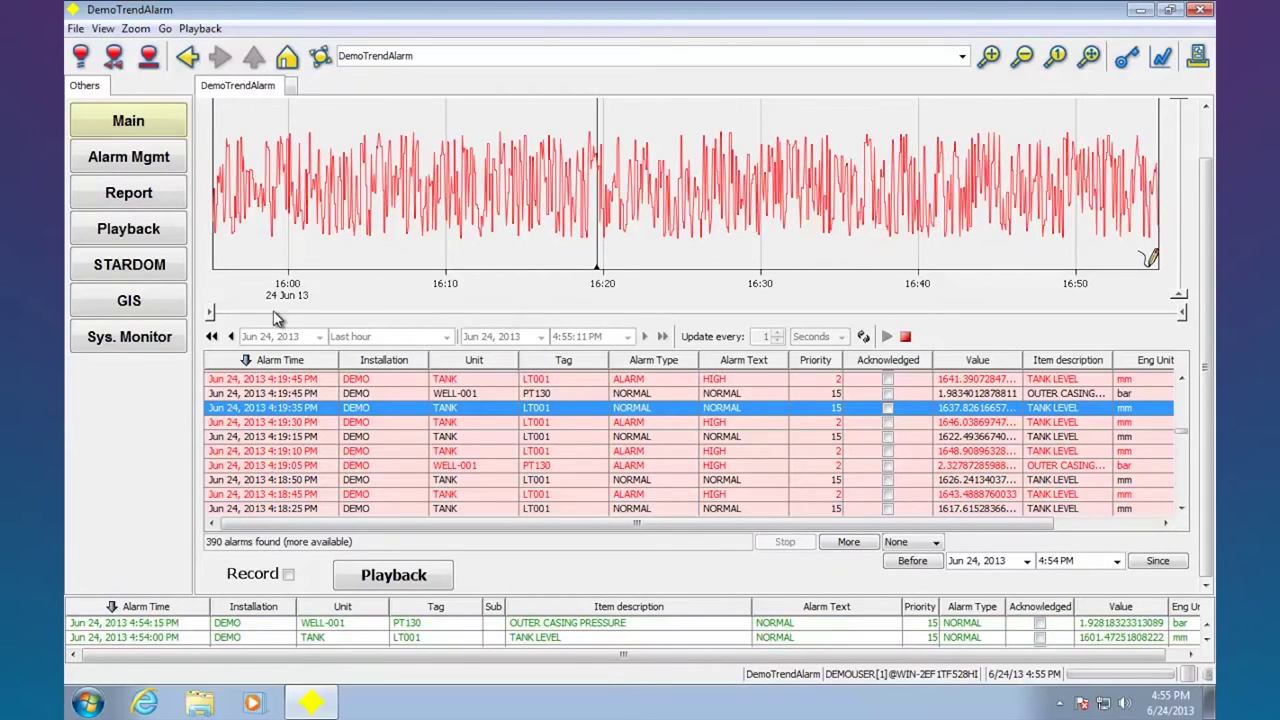
left_click(143, 197)
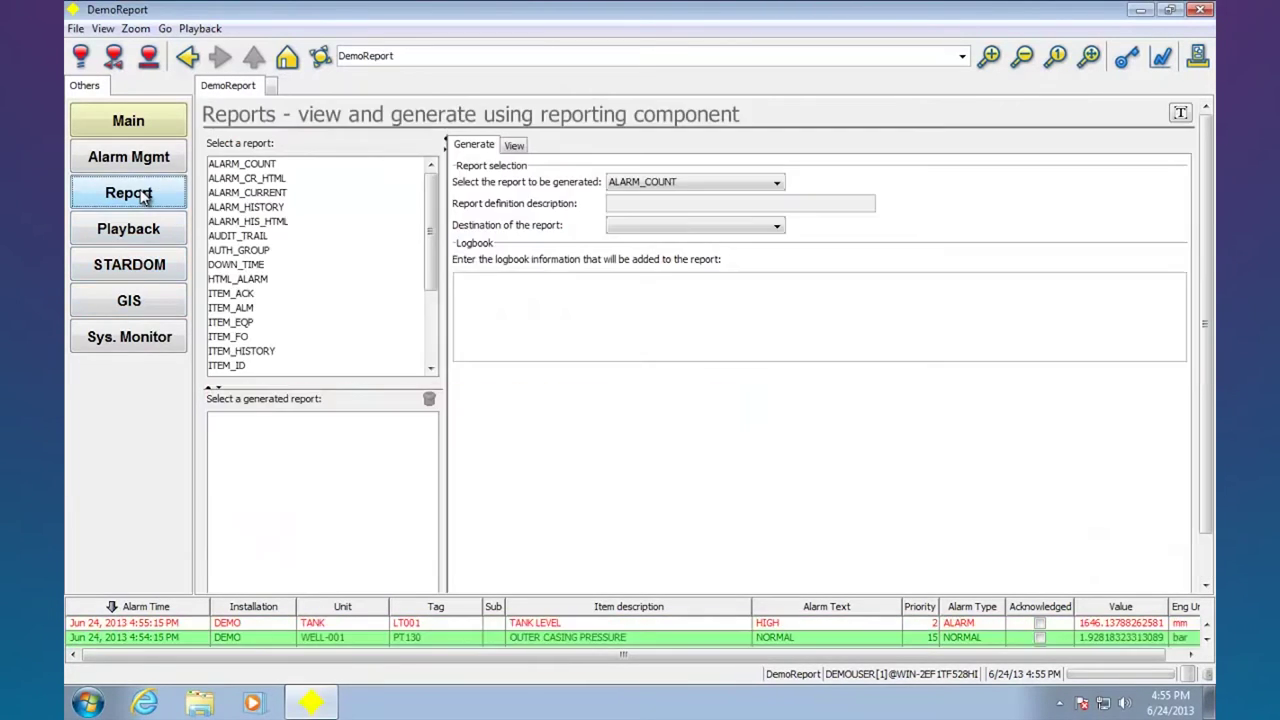
- Generate an AUDIT_TRAIL report to DEFAULT with Hours 2, review its login log, and return to the form
left_click(779, 184)
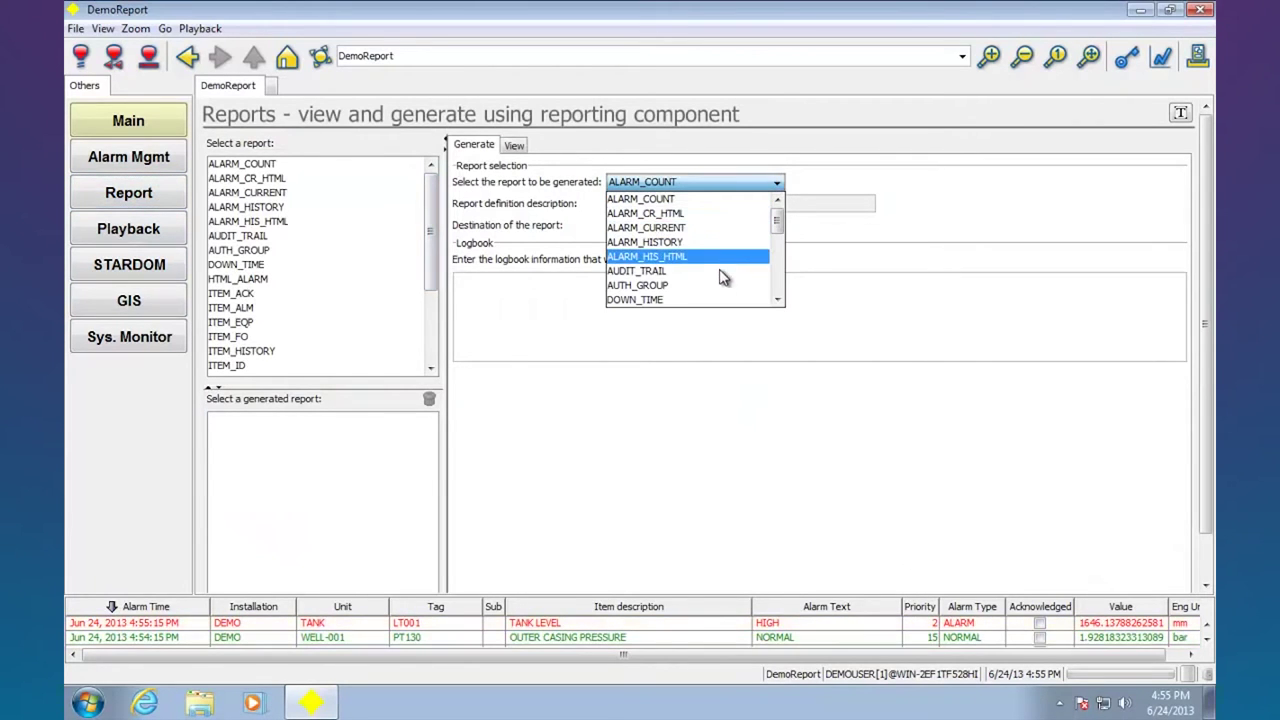
left_click(720, 271)
left_click(777, 226)
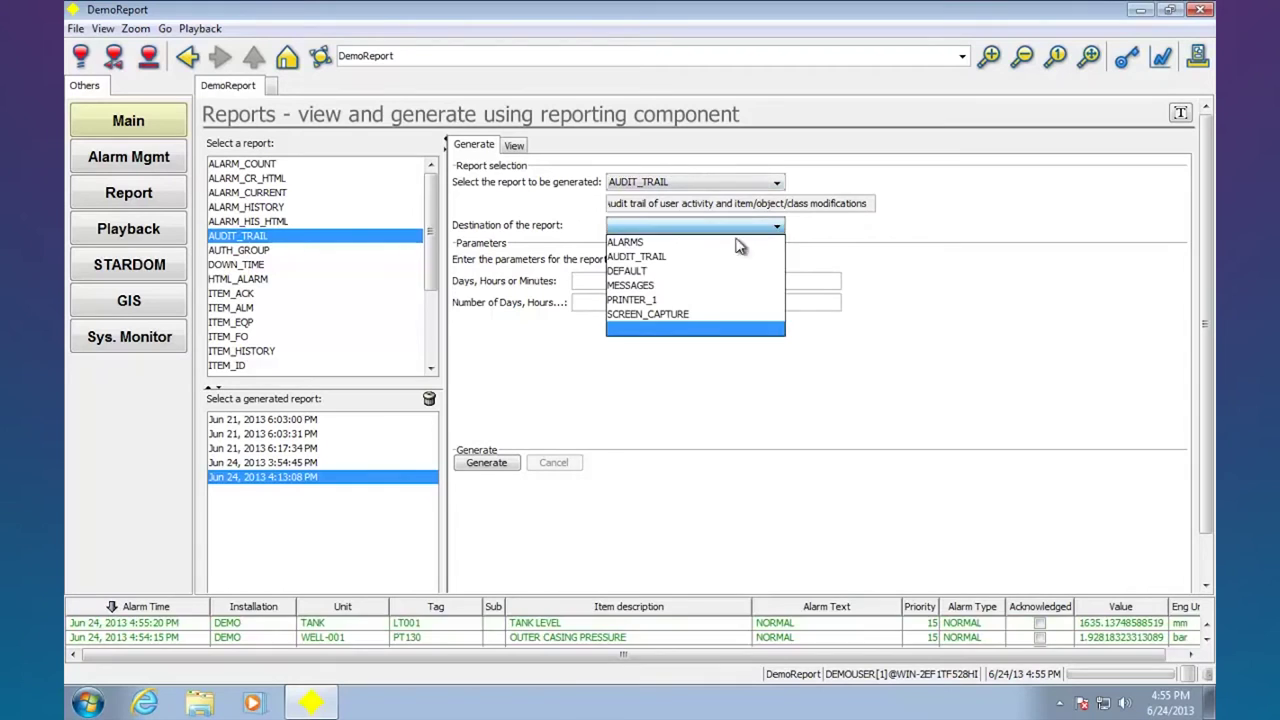
left_click(666, 268)
left_click(623, 286)
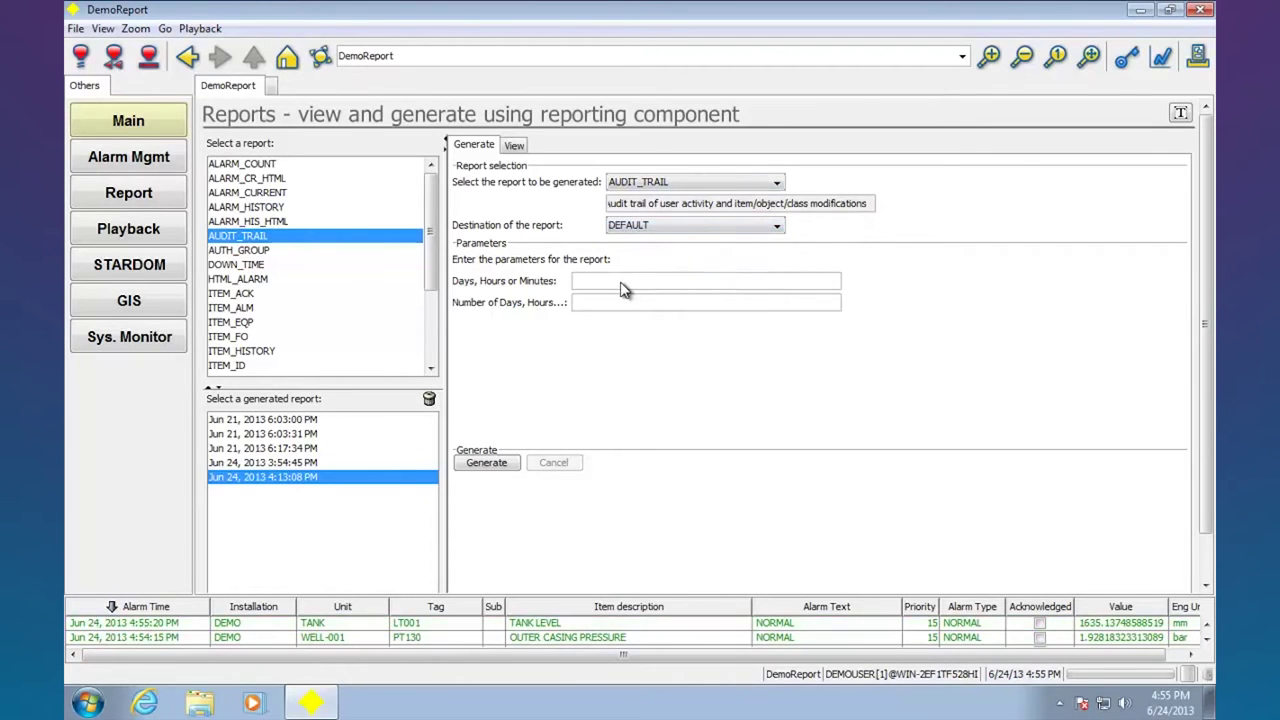
type("Hours")
left_click(488, 464)
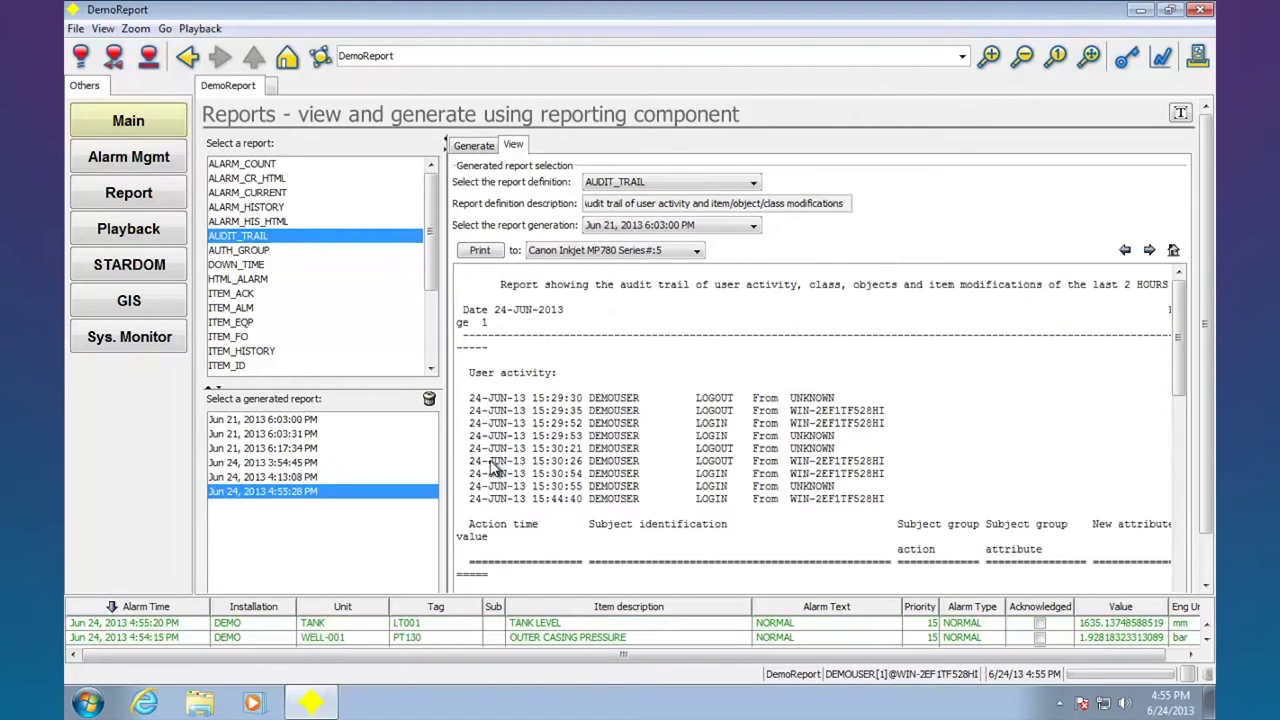
mouse_move(1178, 347)
left_mouse_down()
mouse_move(1177, 375)
mouse_move(1178, 350)
left_mouse_up()
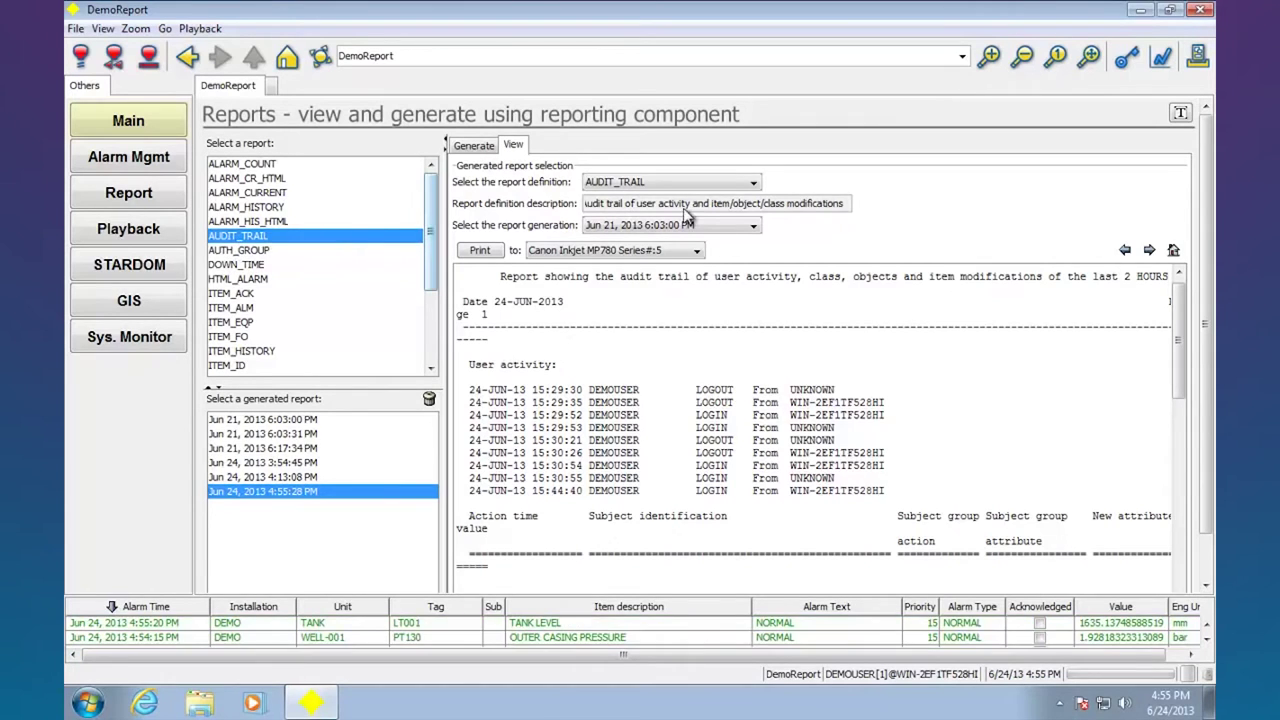
left_click(475, 146)
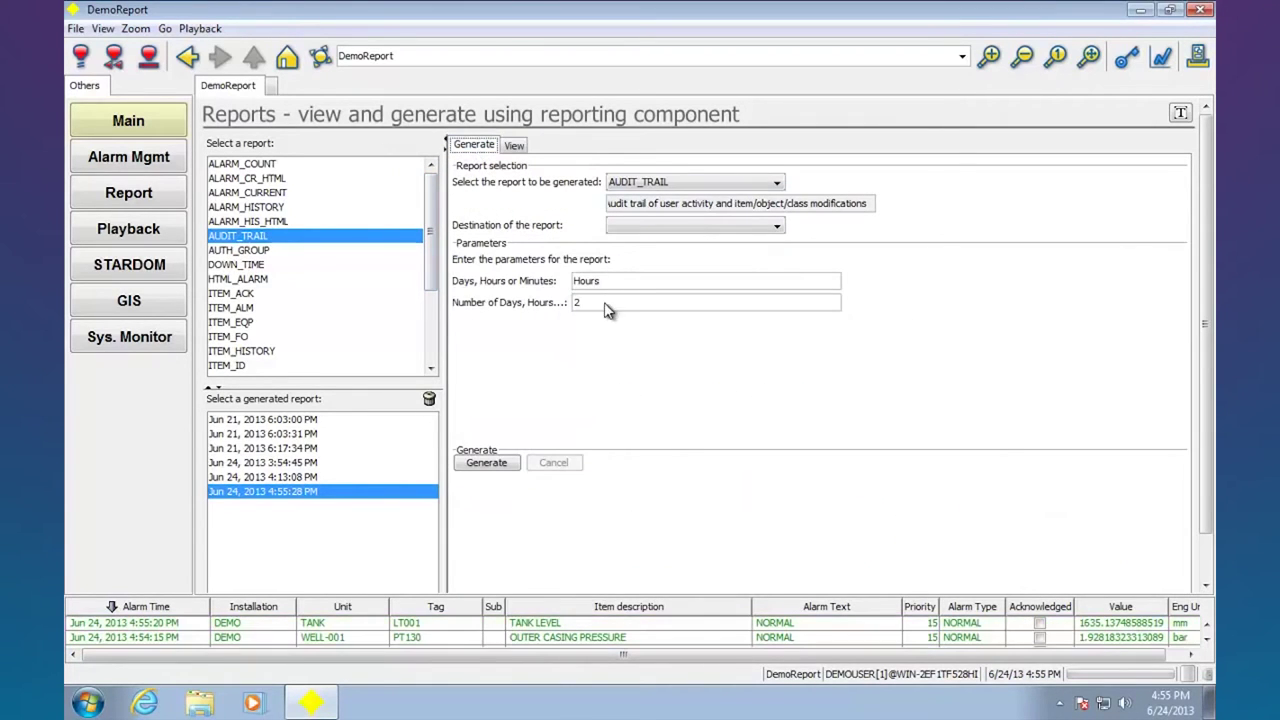
- View the generated DOWN_TIME report from Jun 20, 2013 12:00:00 PM showing 00:15:00 total downtime
left_click(515, 146)
left_click(752, 182)
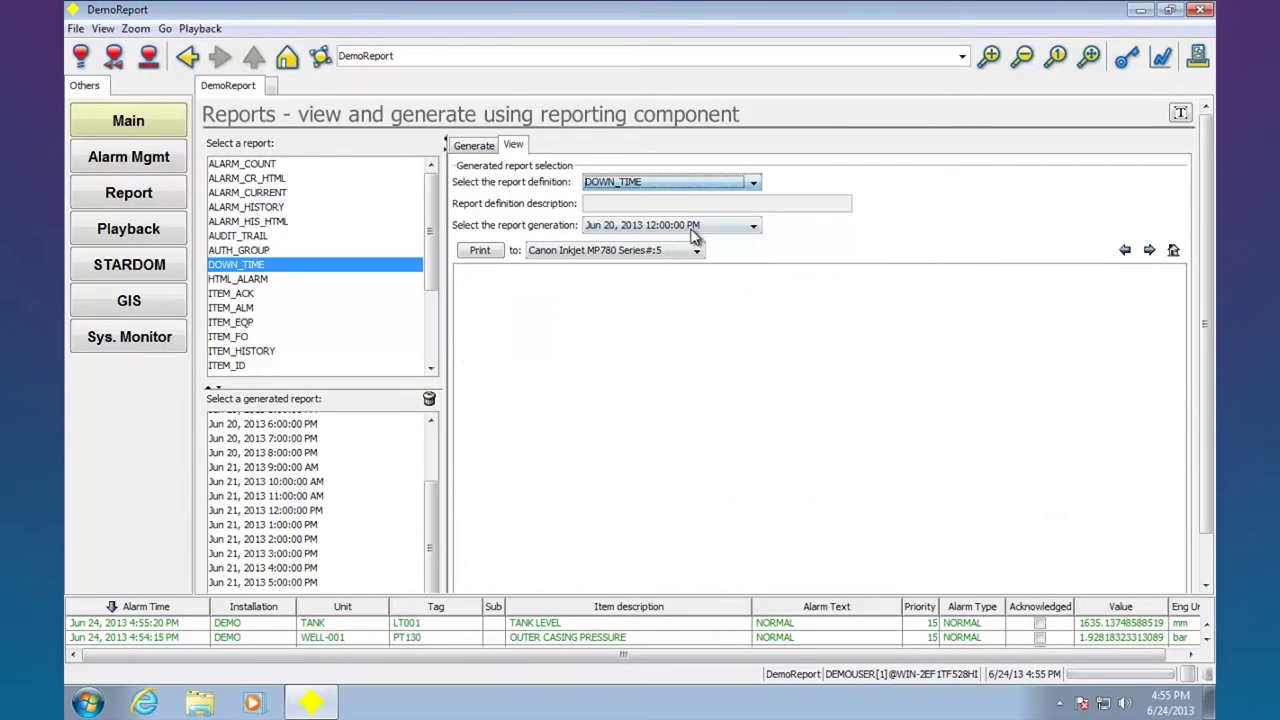
left_click_drag(1176, 355, 1179, 305)
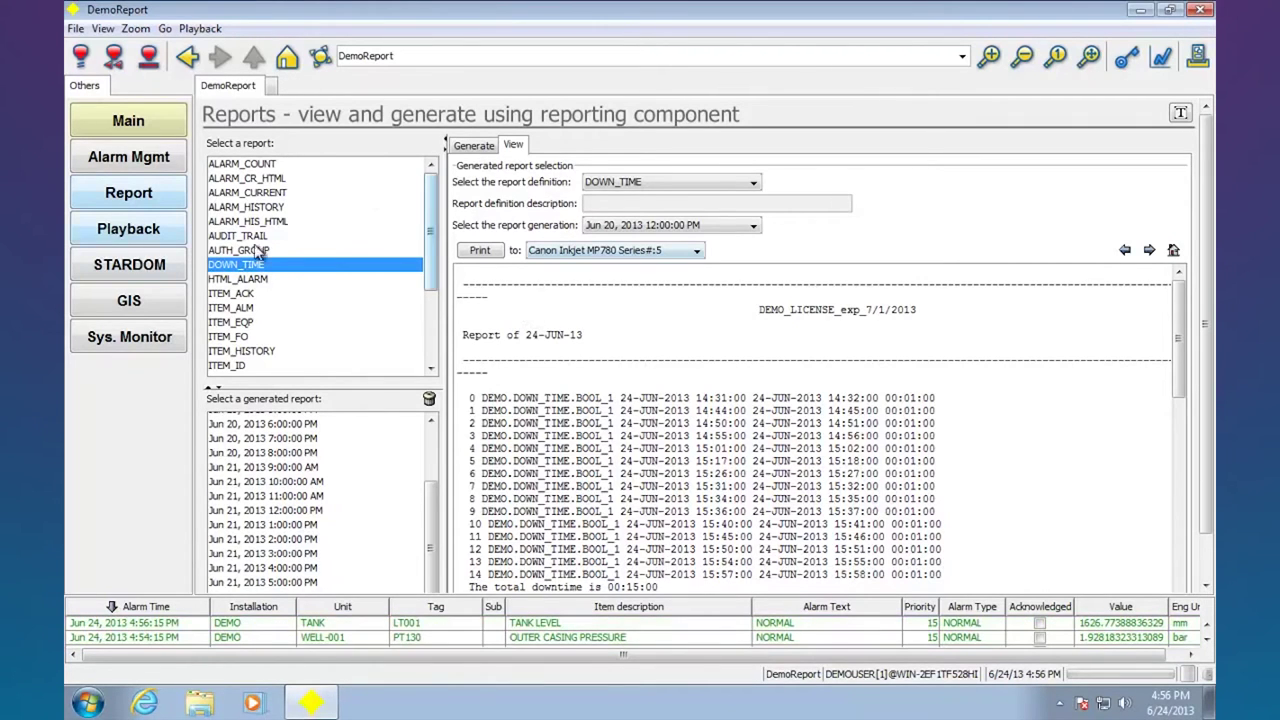
- Record on the Playback page while selecting XV-005, TANK and WELL-001 alarms, then open the Playback viewer
left_click(157, 233)
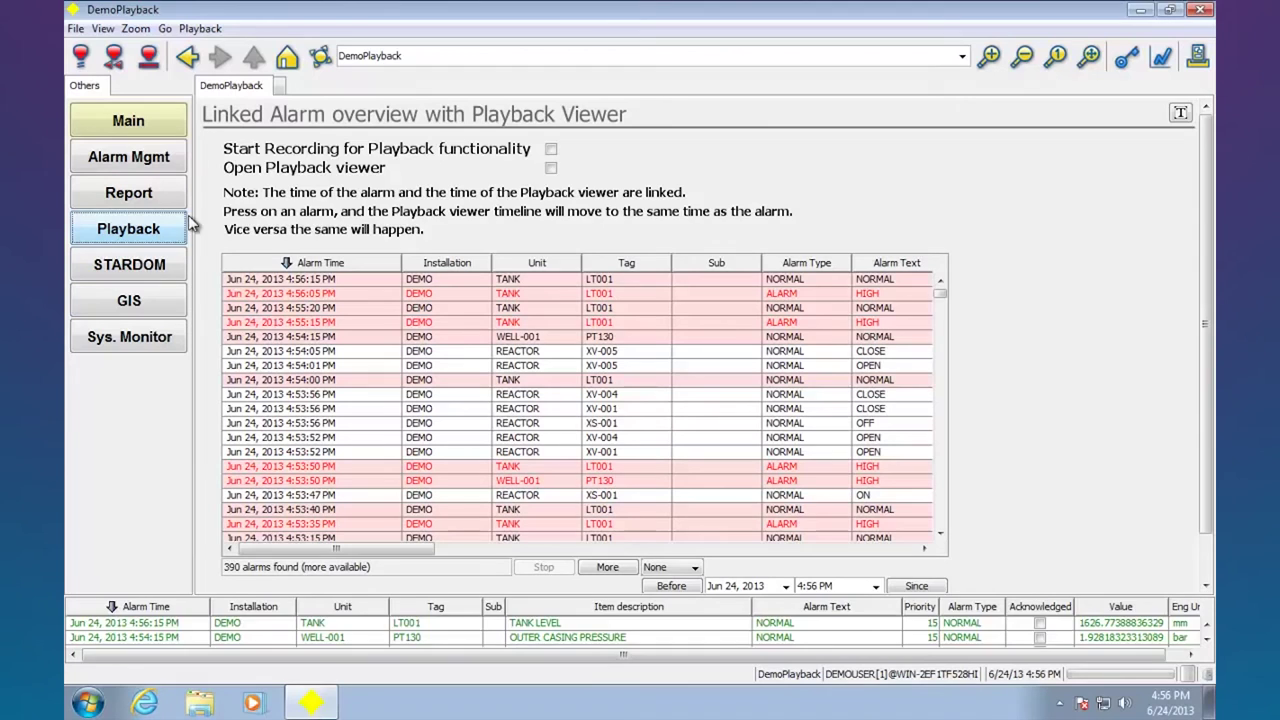
left_click(551, 150)
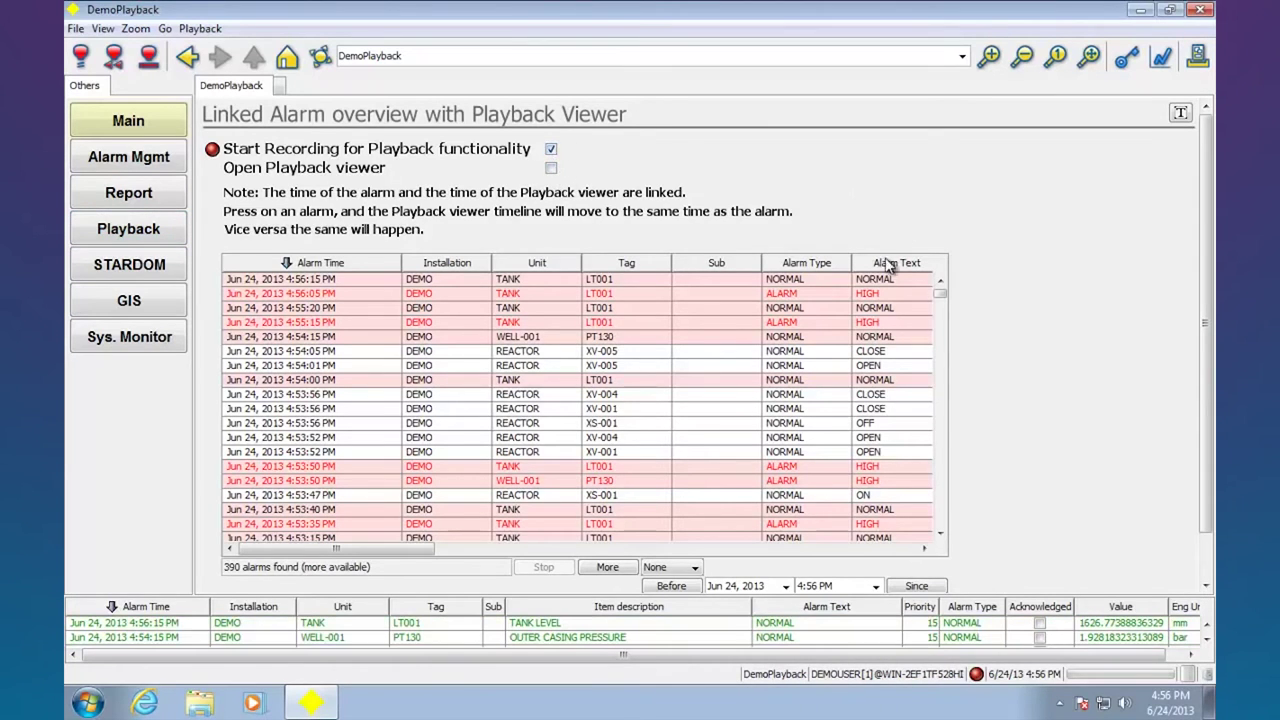
left_click(427, 437)
left_click(466, 354)
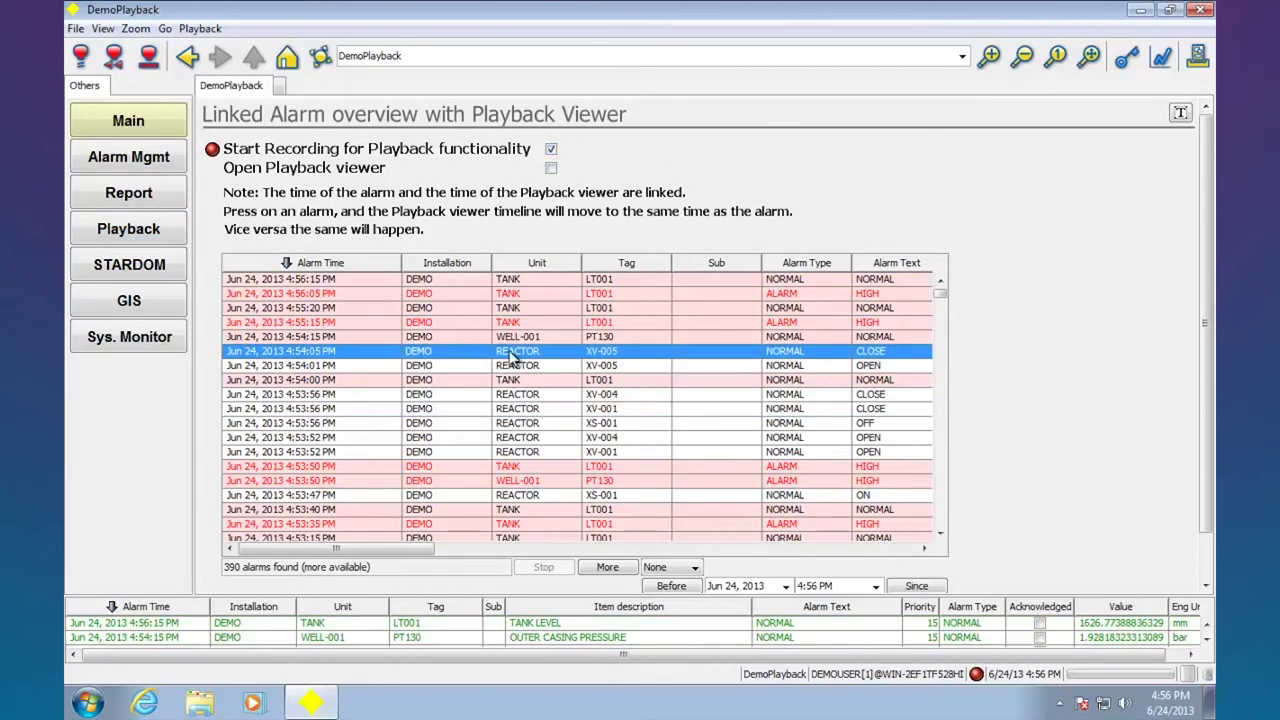
left_click(515, 382)
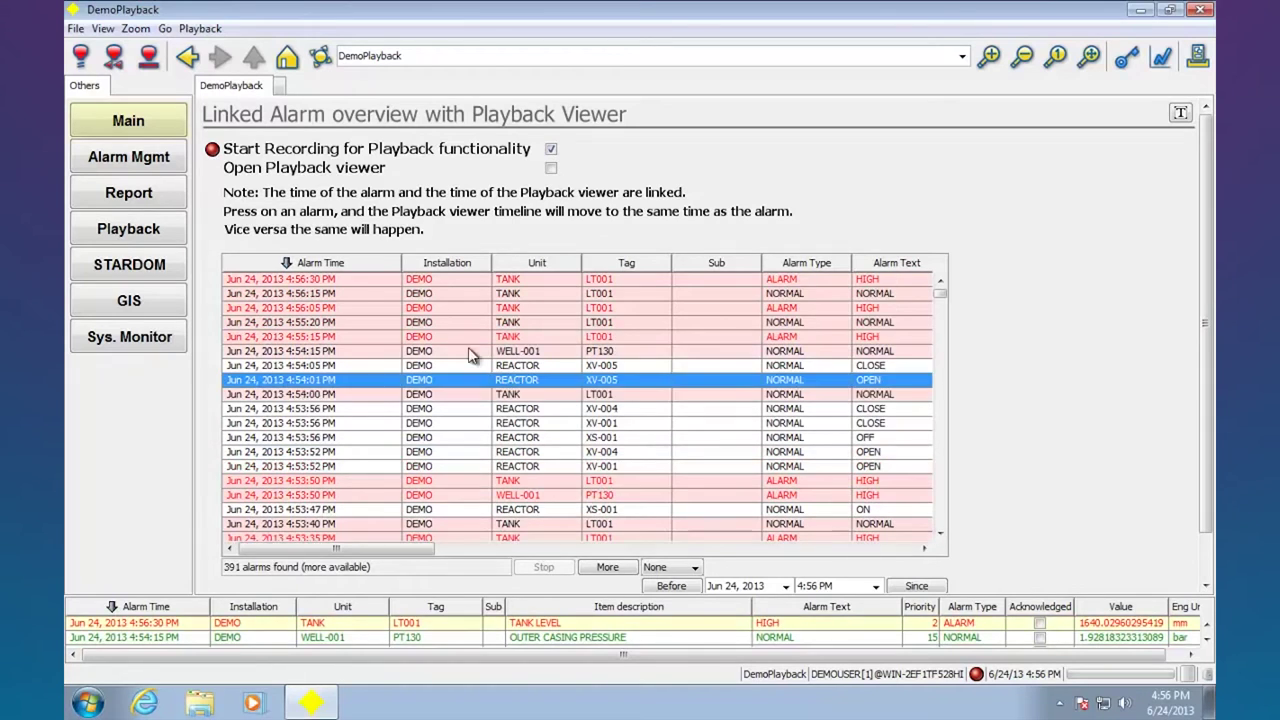
left_click(378, 293)
left_click(641, 352)
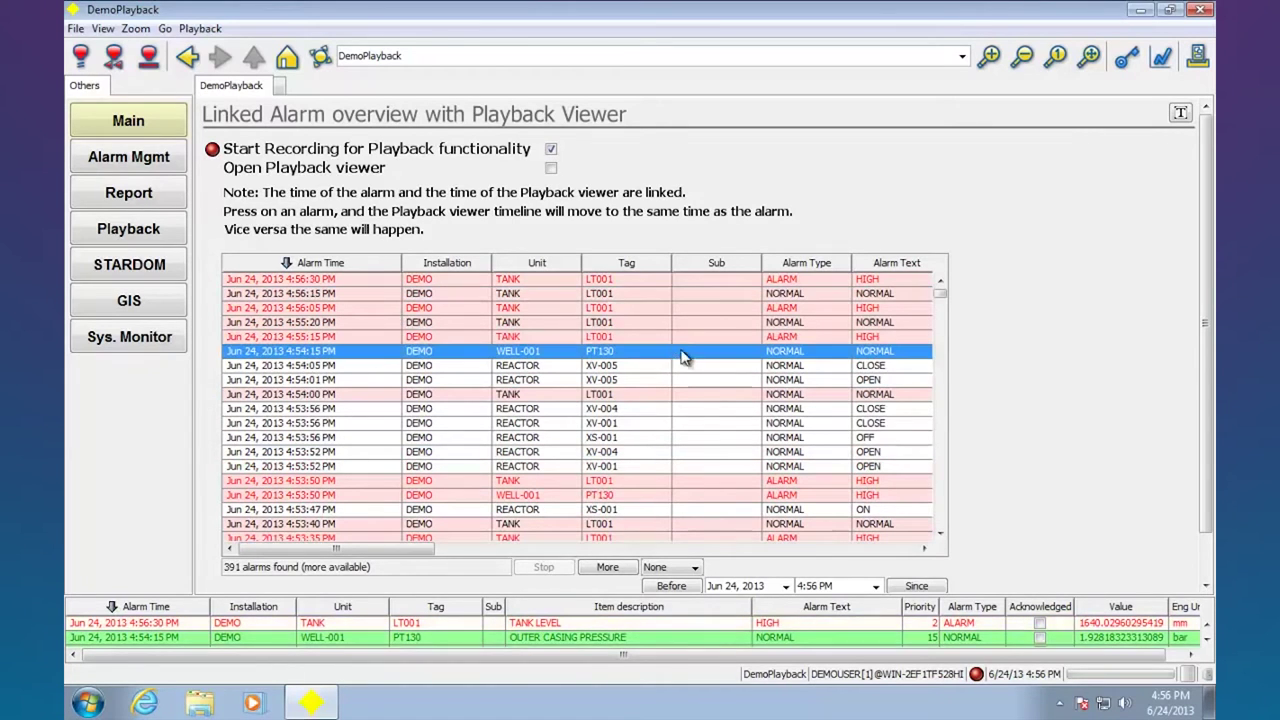
left_click(551, 149)
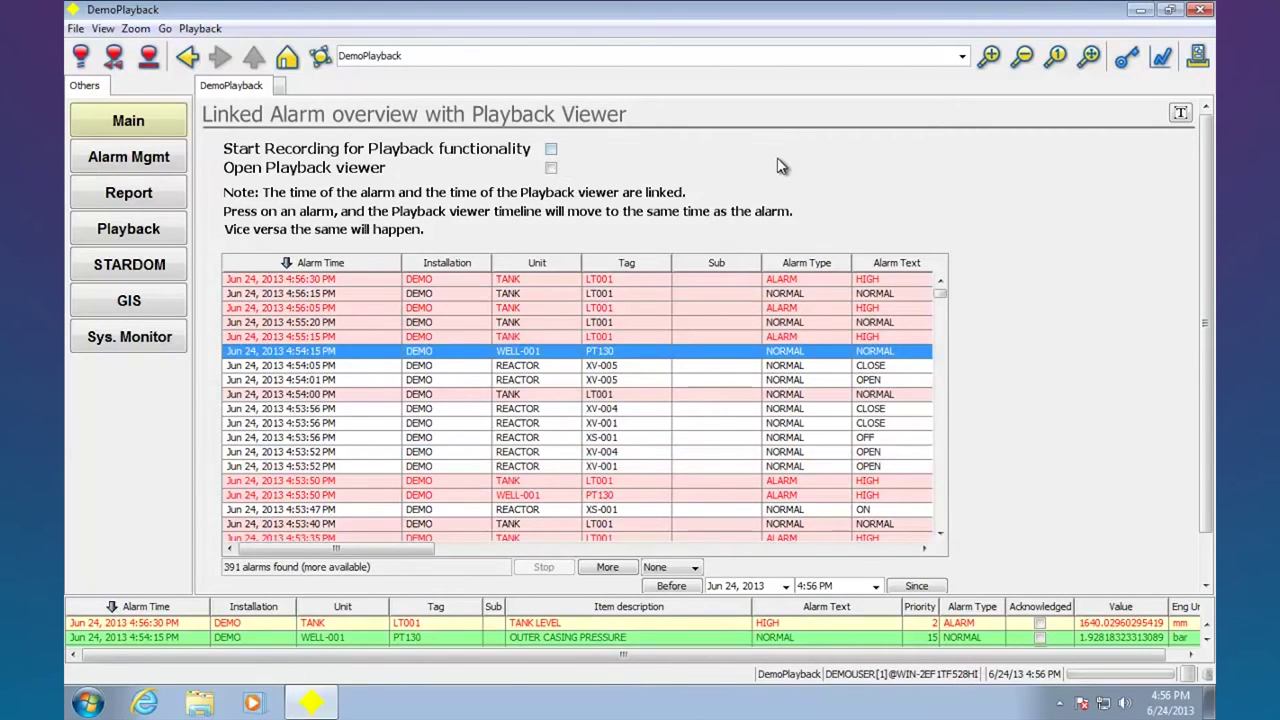
left_click(551, 168)
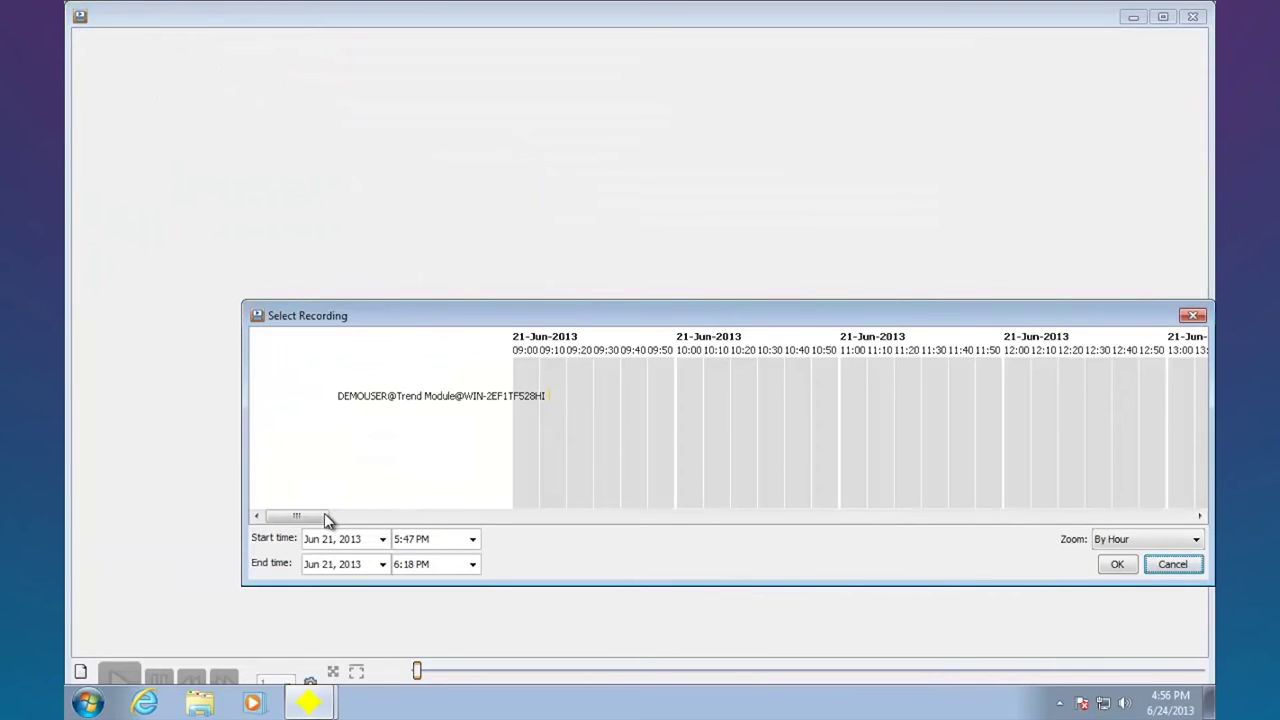
- Select the Jun 24 3:55–4:56 PM recording and start playing it back
left_click_drag(326, 516, 1195, 480)
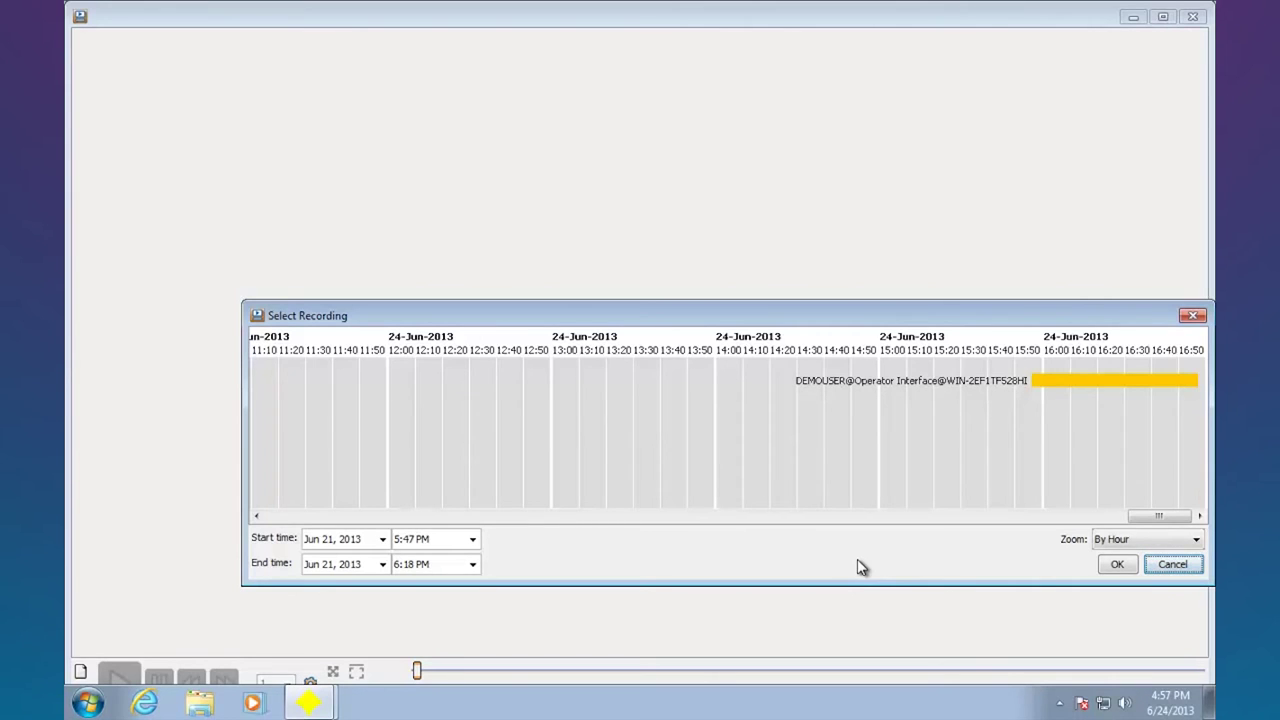
left_click(1116, 381)
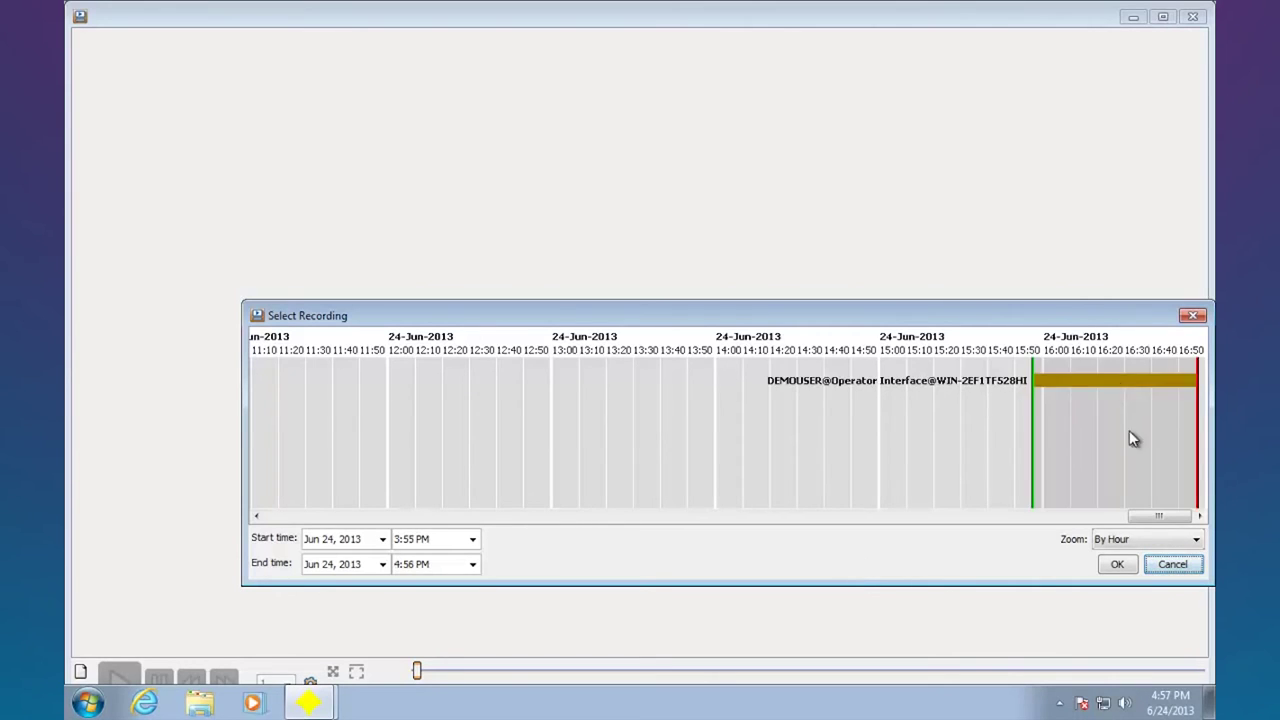
left_click(1117, 565)
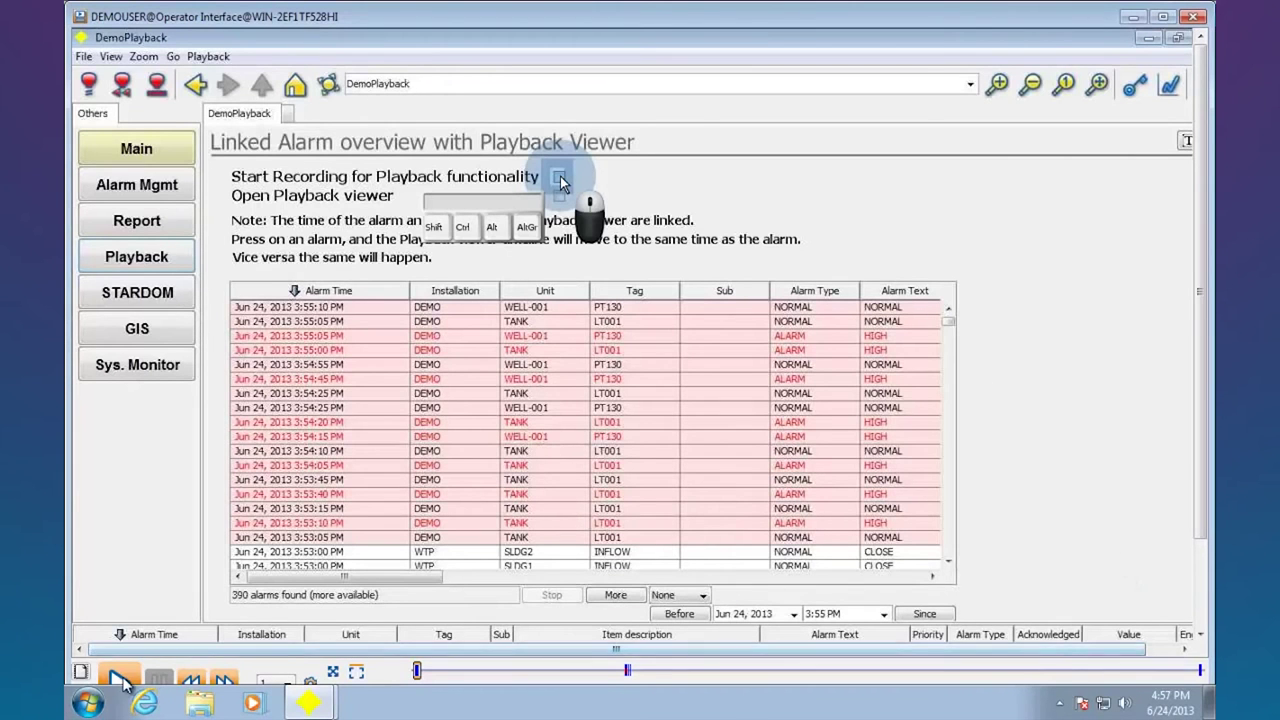
left_click(559, 178)
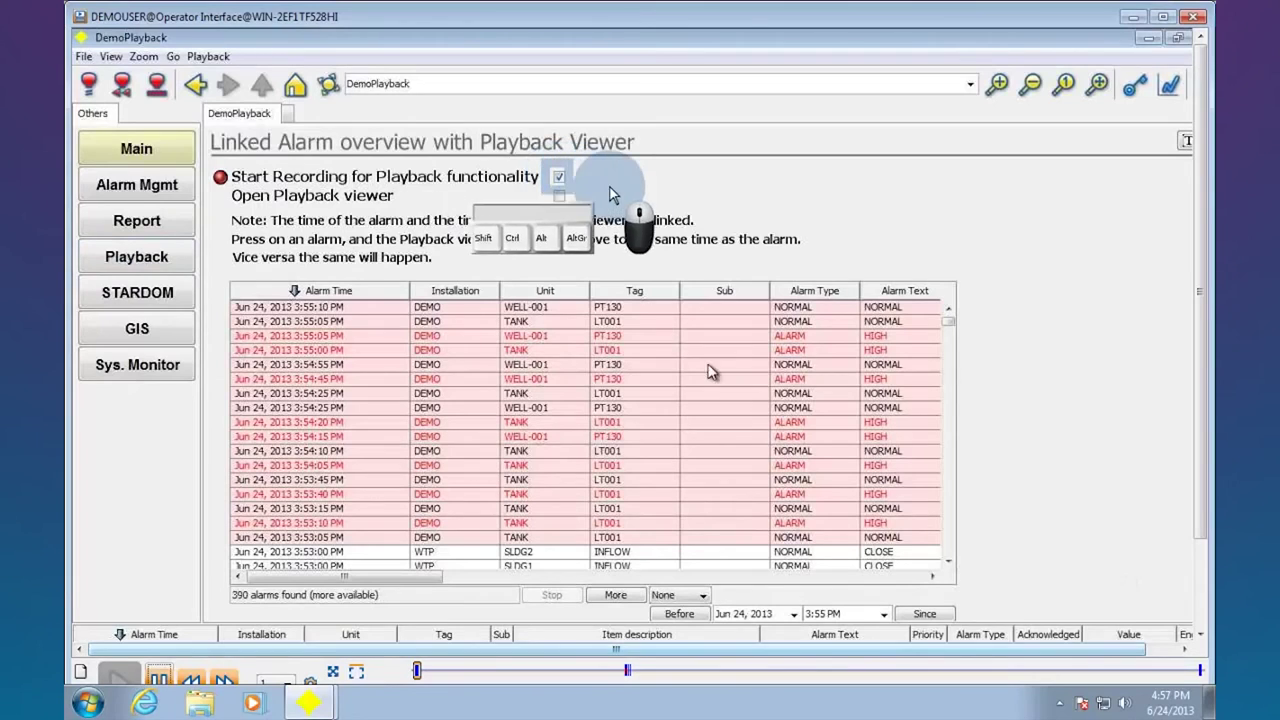
- Jump playback to the 3:54:55 PM WELL-001 alarm and the 3:54:25 and 3:53:45 PM TANK alarms, then close the viewer
left_click(708, 366)
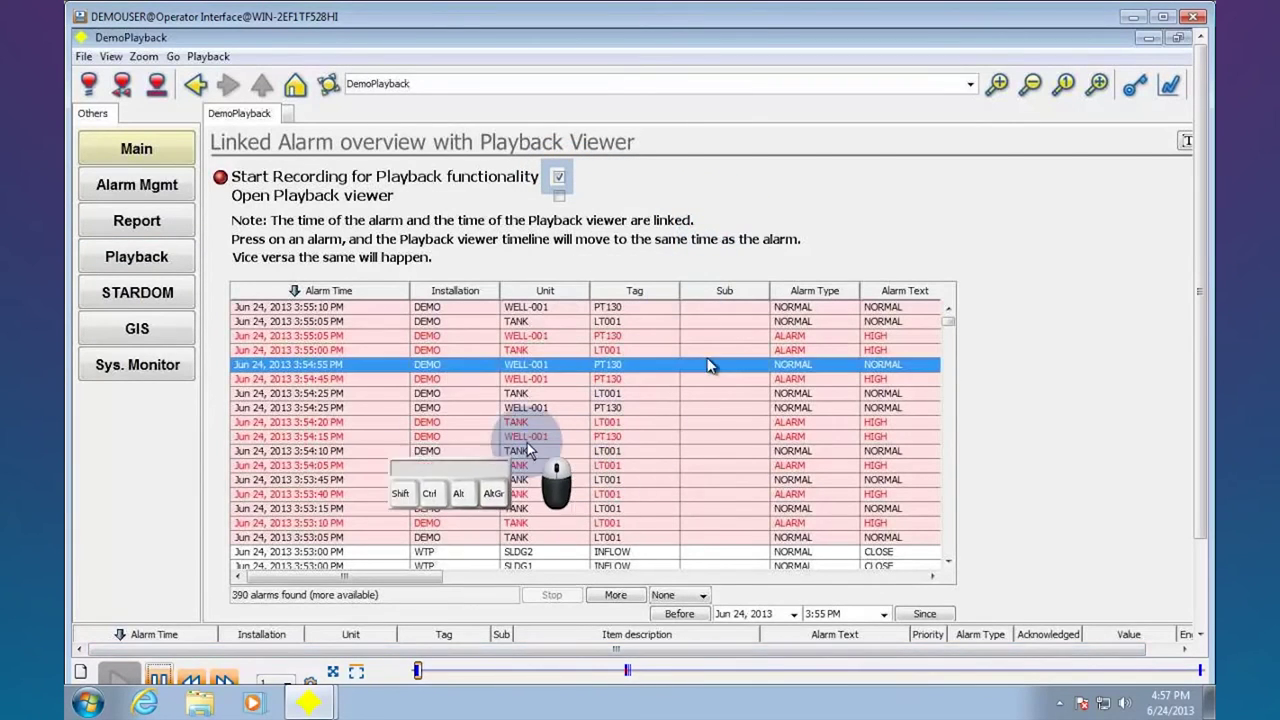
left_click(728, 394)
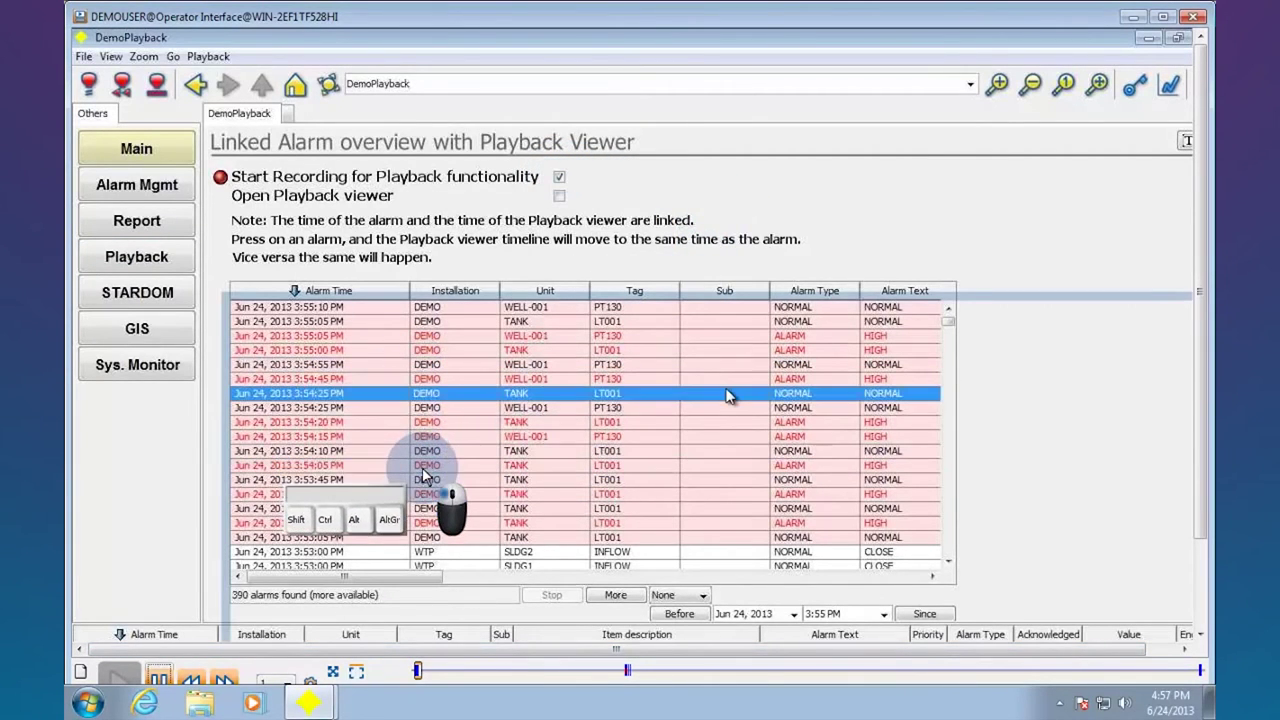
left_click(612, 478)
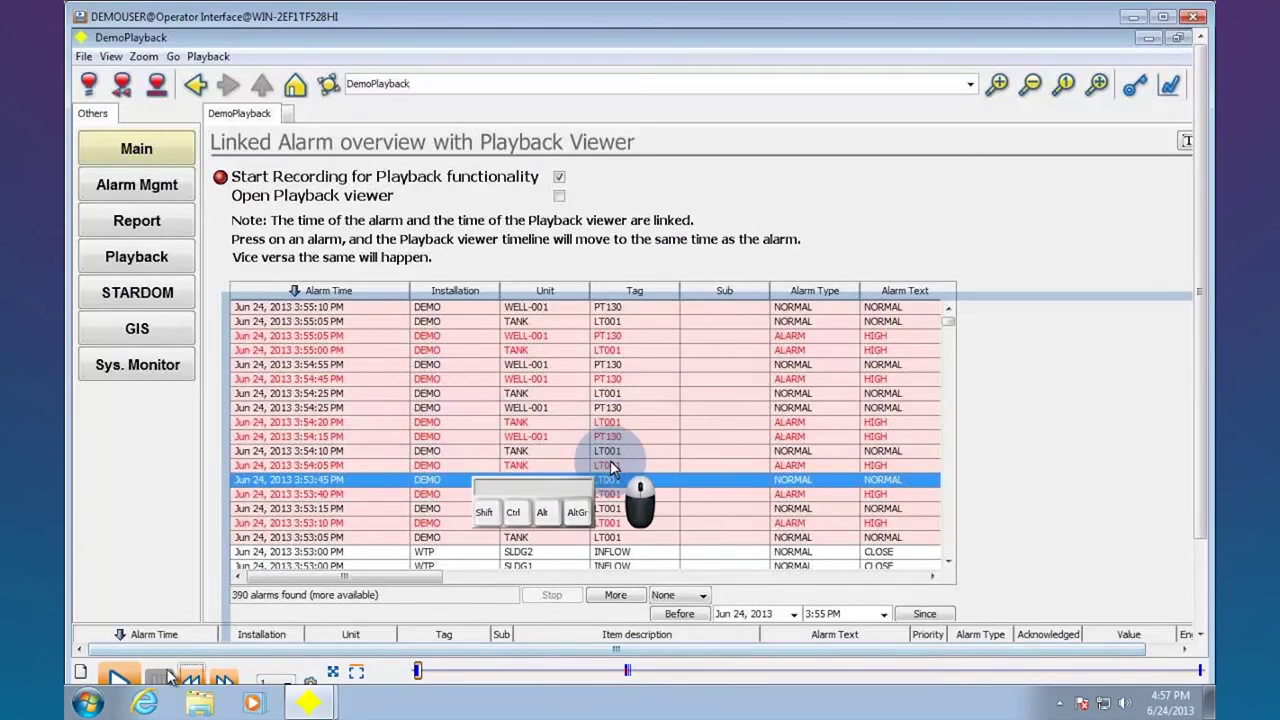
left_click(1193, 18)
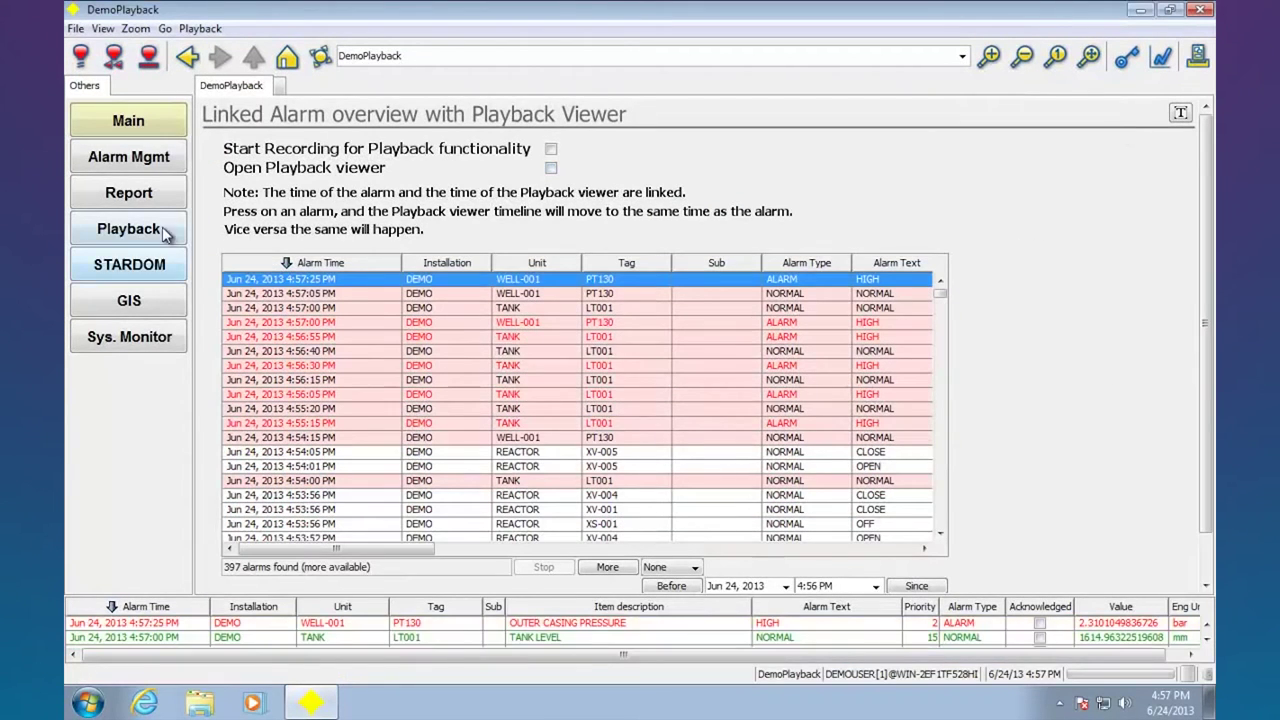
- Open STARDOM's Event Buffering demo and read the offline end of its sine trend
left_click(157, 271)
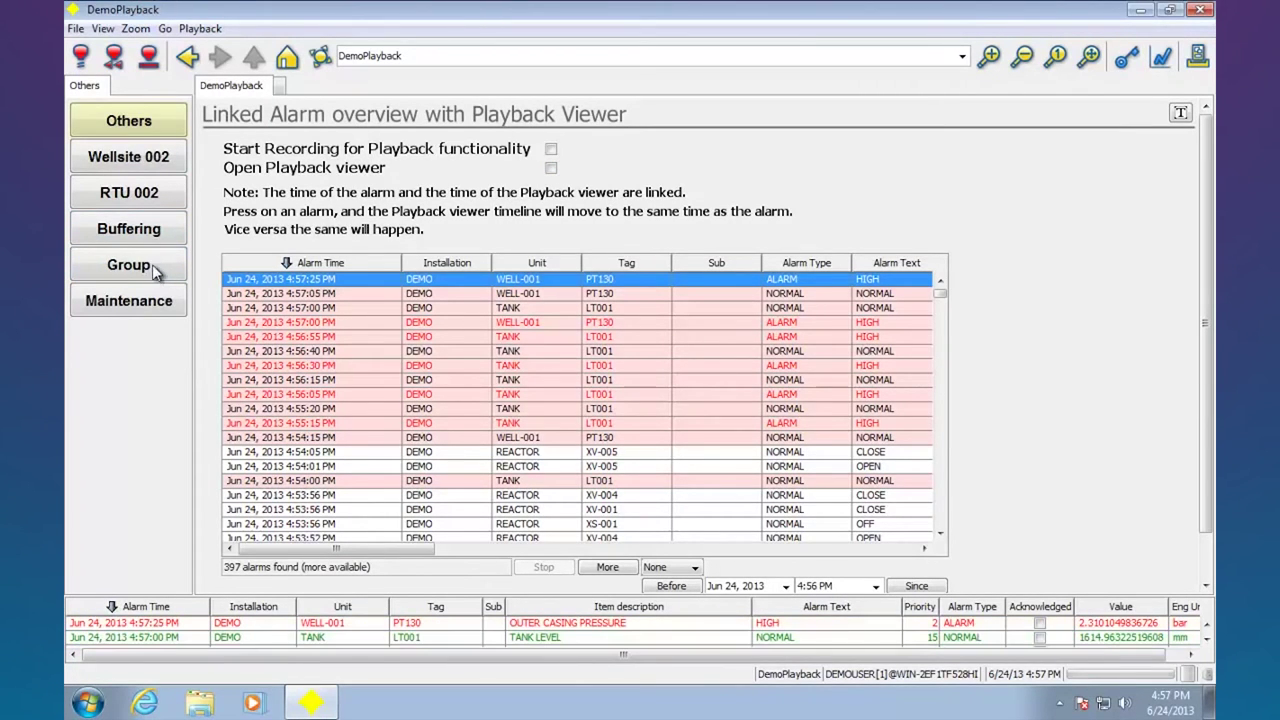
left_click(150, 232)
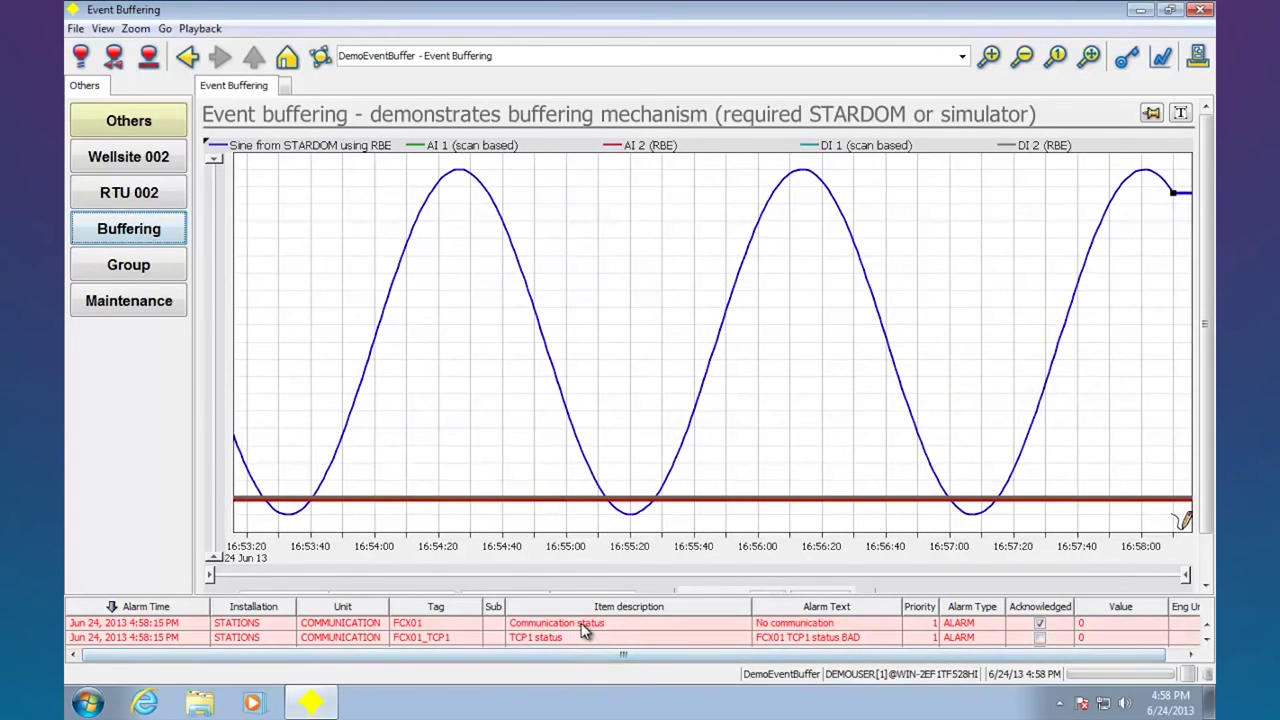
mouse_move(1170, 198)
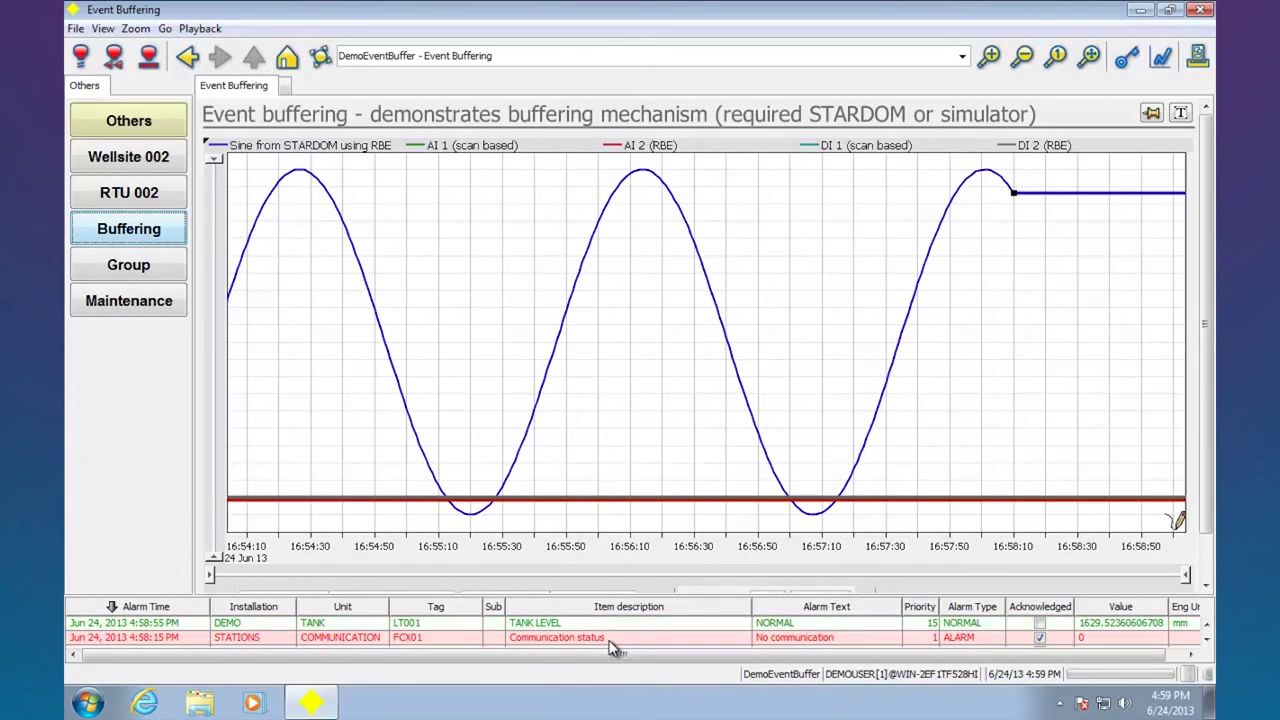
left_click(611, 640)
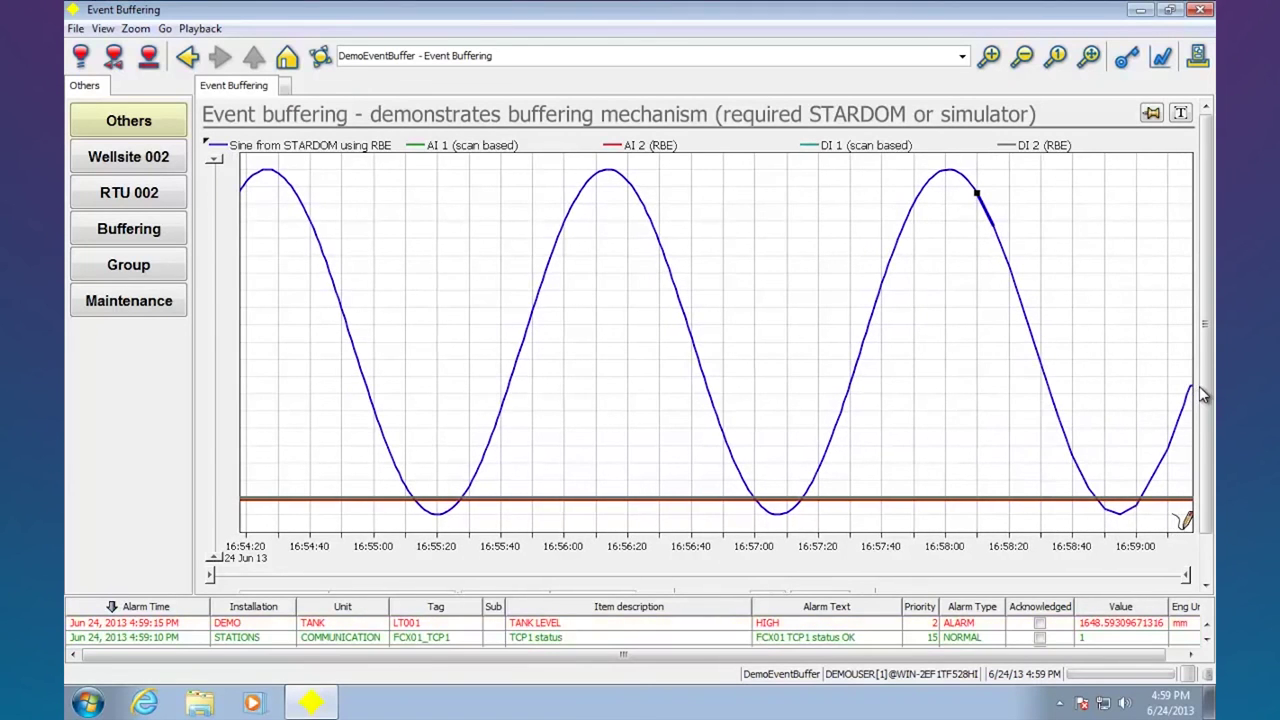
left_click(143, 306)
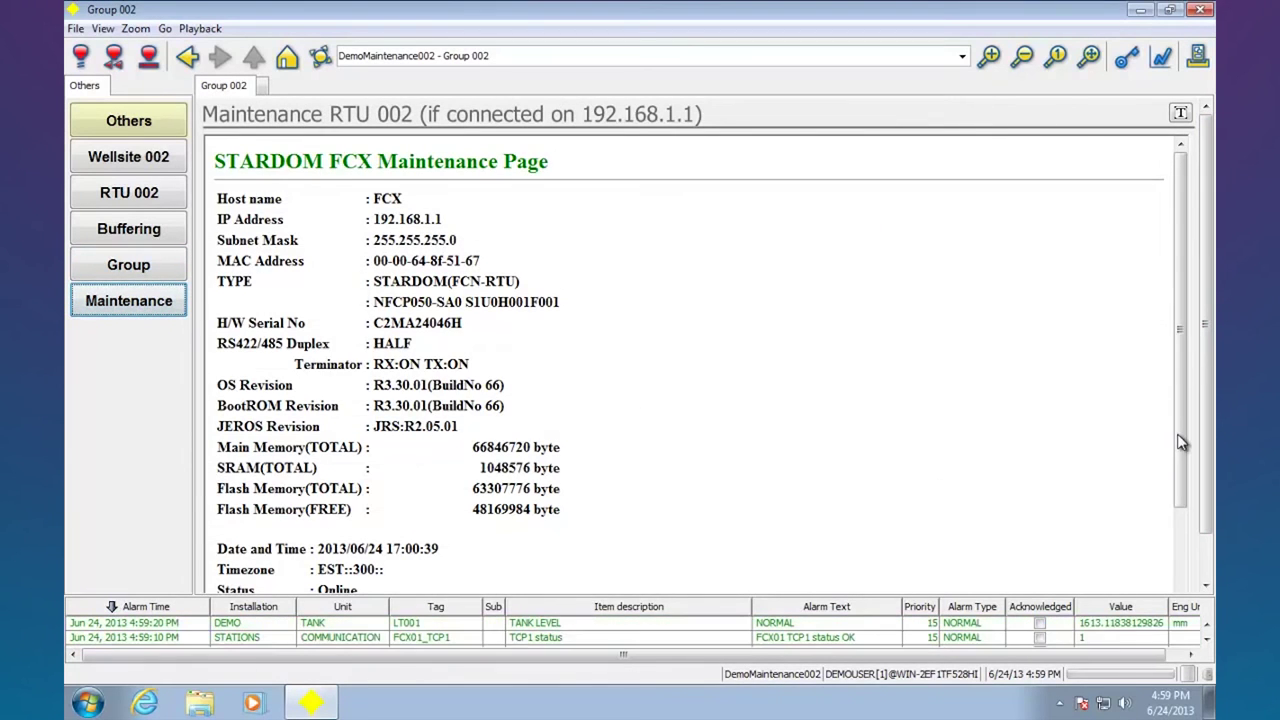
- Scroll the RTU 002 FCX maintenance page, visit its Maintenance Menu, then return to Top Page
left_click_drag(1176, 445, 1162, 414)
left_click_drag(1183, 427, 1180, 511)
left_click(356, 520)
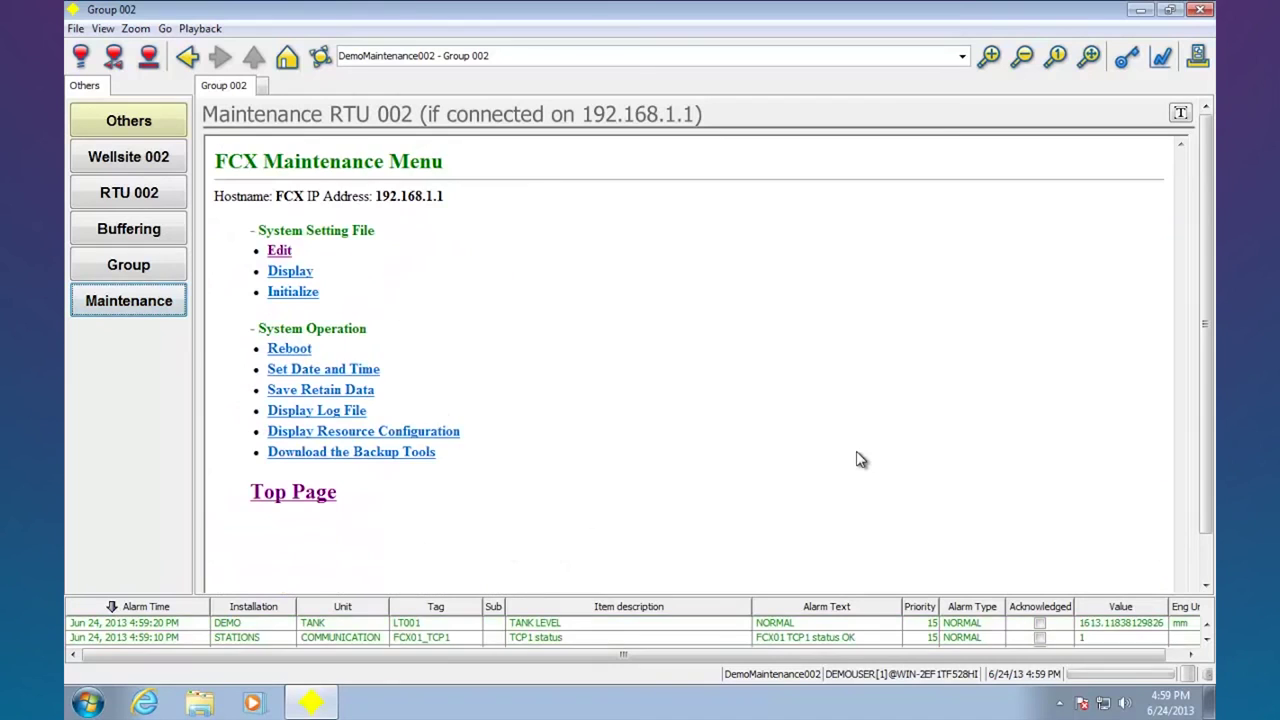
left_click(296, 500)
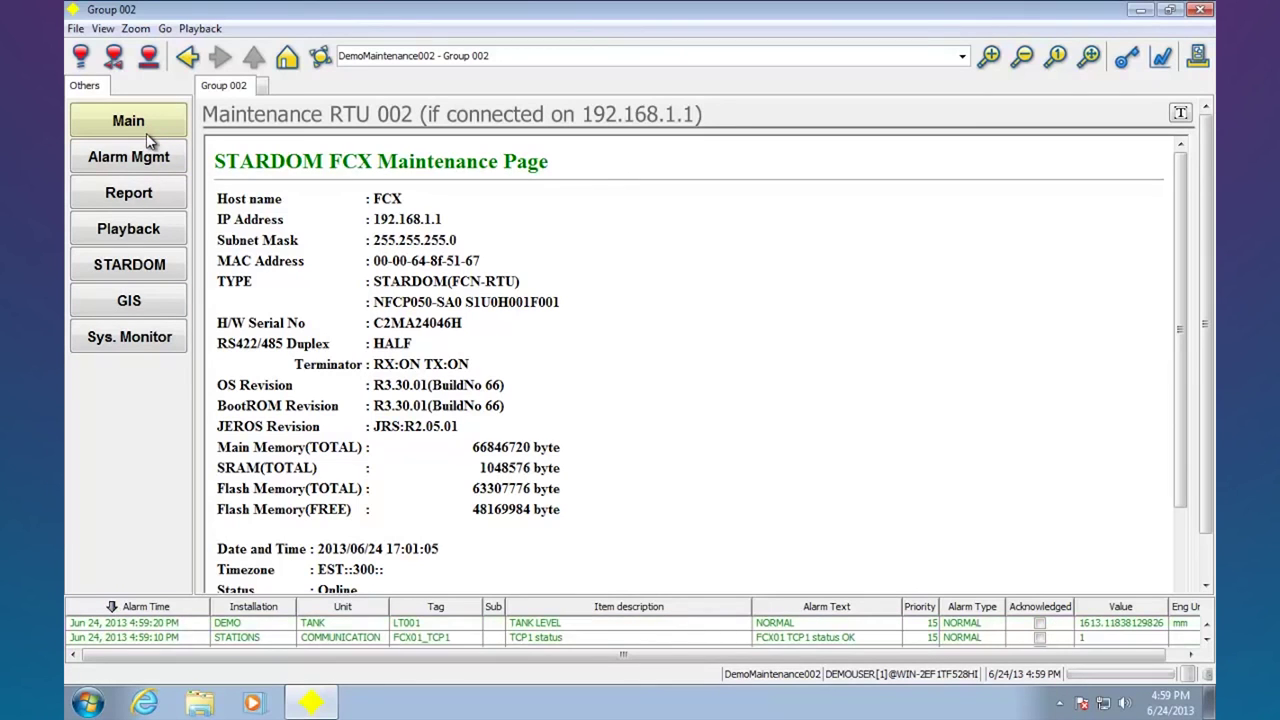
- Open the GIS sample 1 map and zoom in on the coastline
left_click(152, 305)
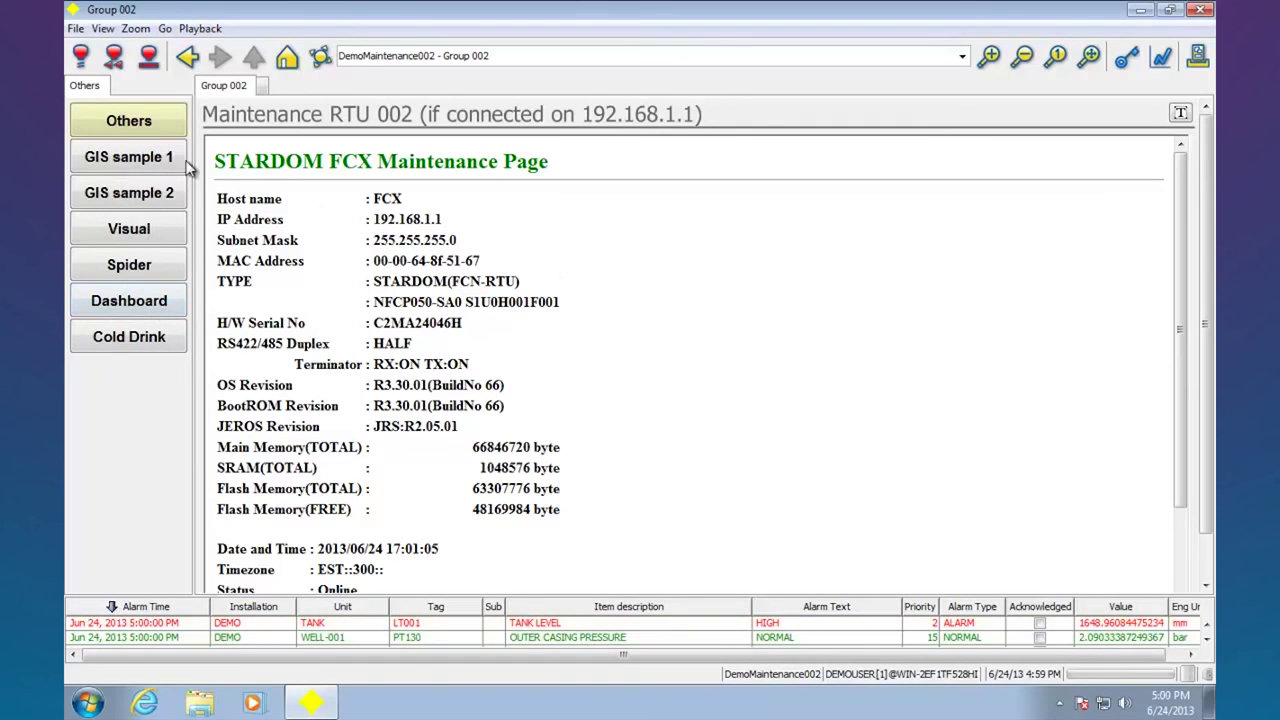
left_click(155, 163)
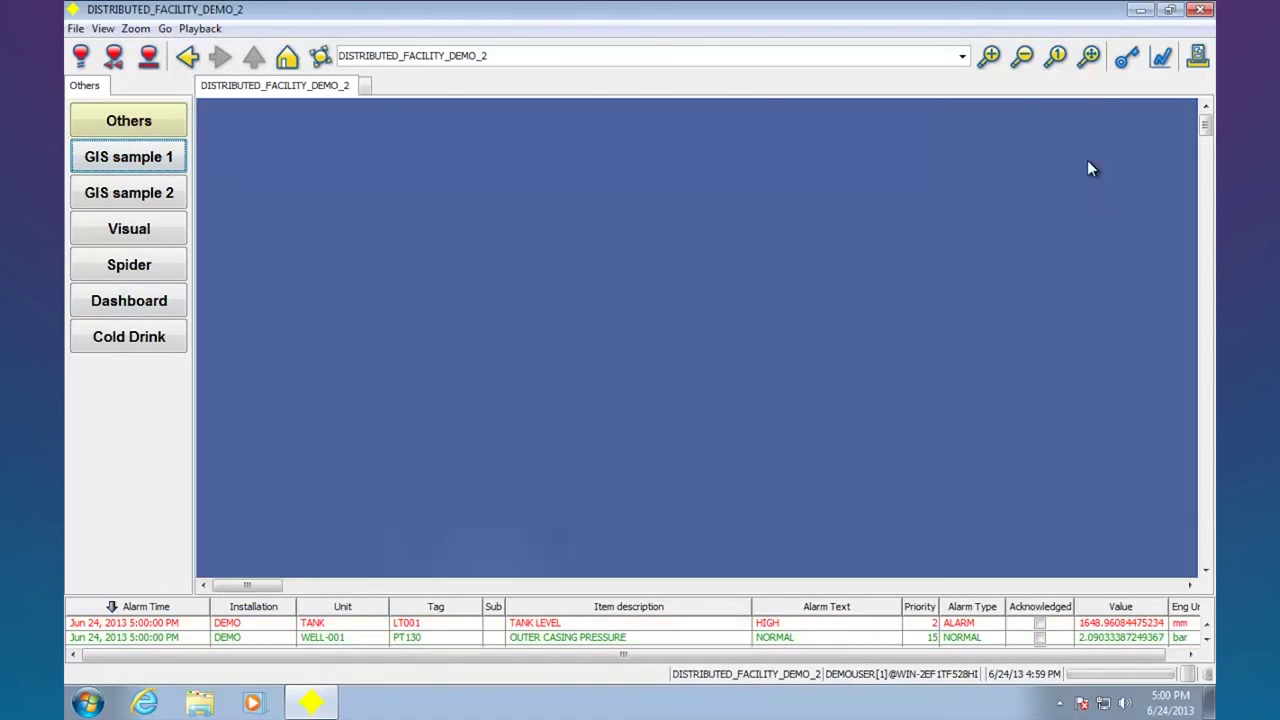
left_click(1091, 58)
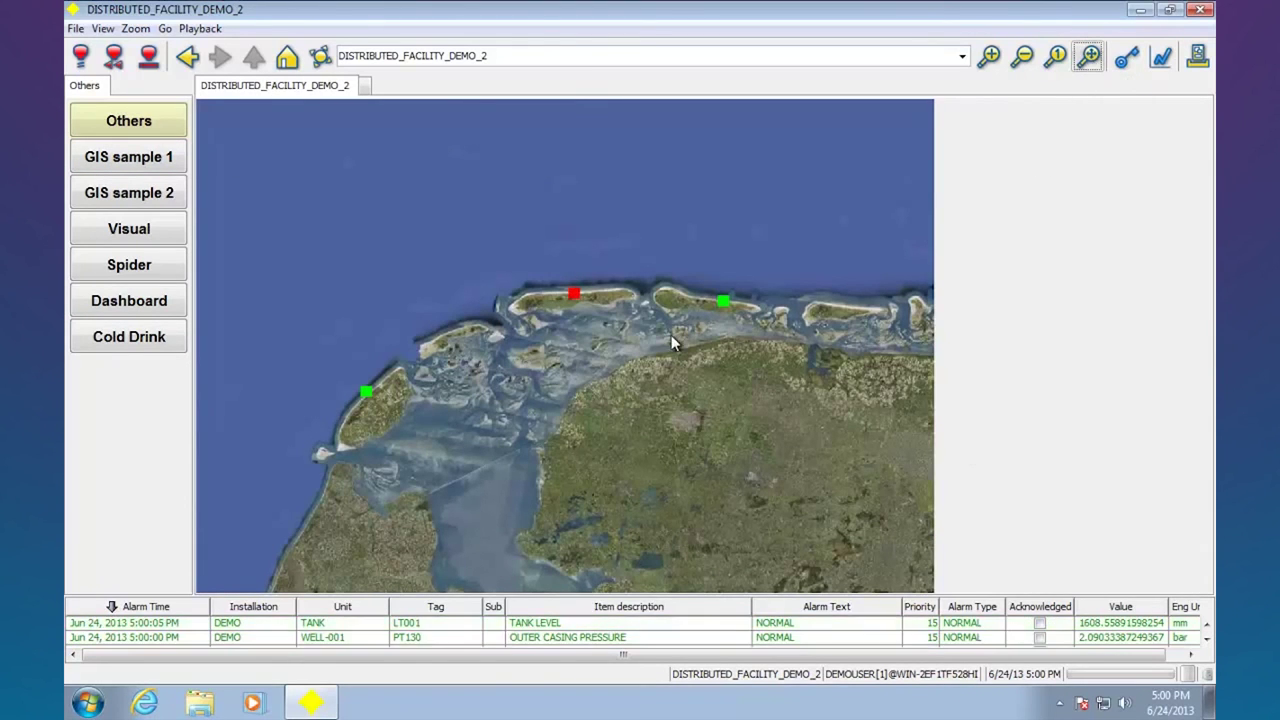
left_click(989, 57)
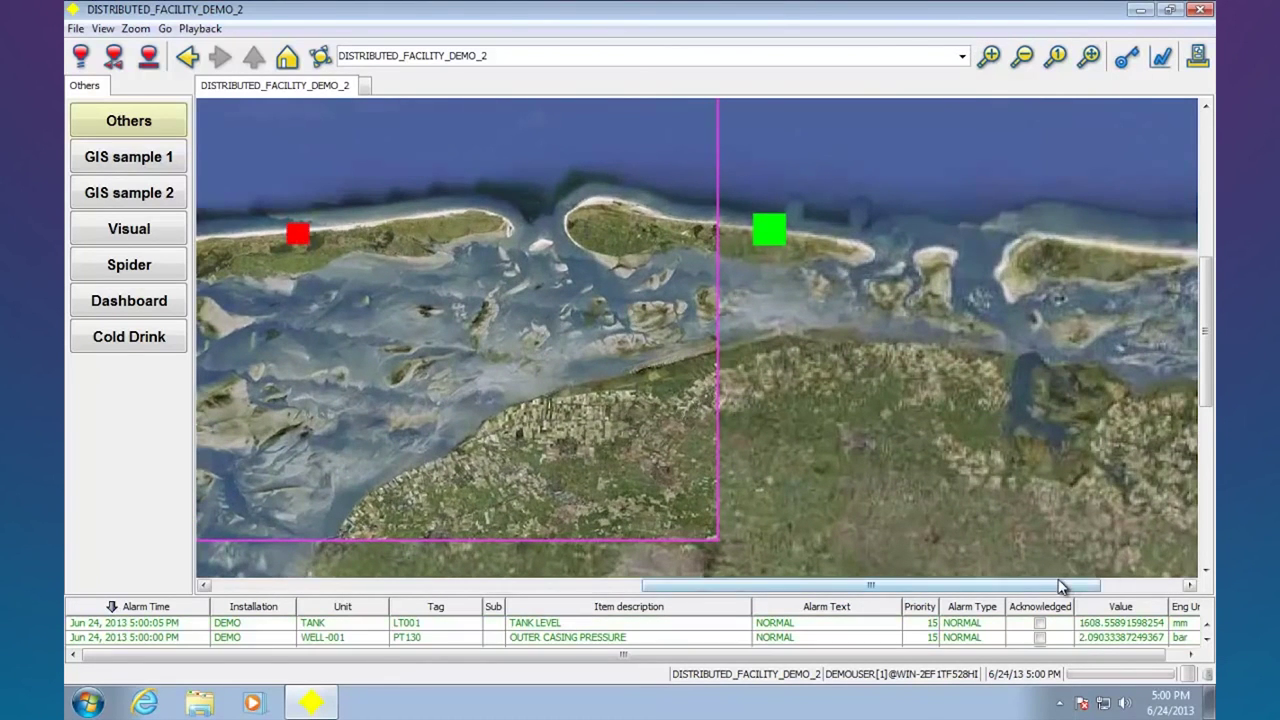
left_click_drag(1050, 585, 869, 564)
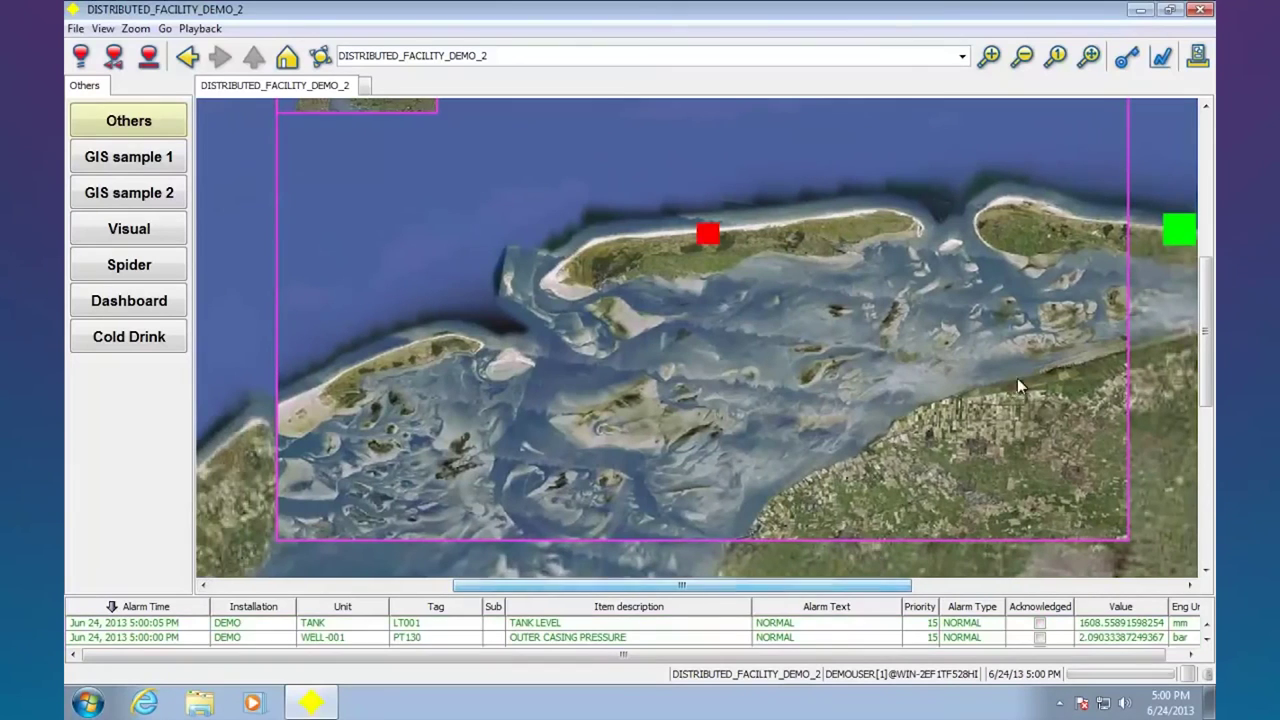
- Zoom further through the islands down to the Wellsite 001 wells
left_click(990, 57)
left_click(994, 58)
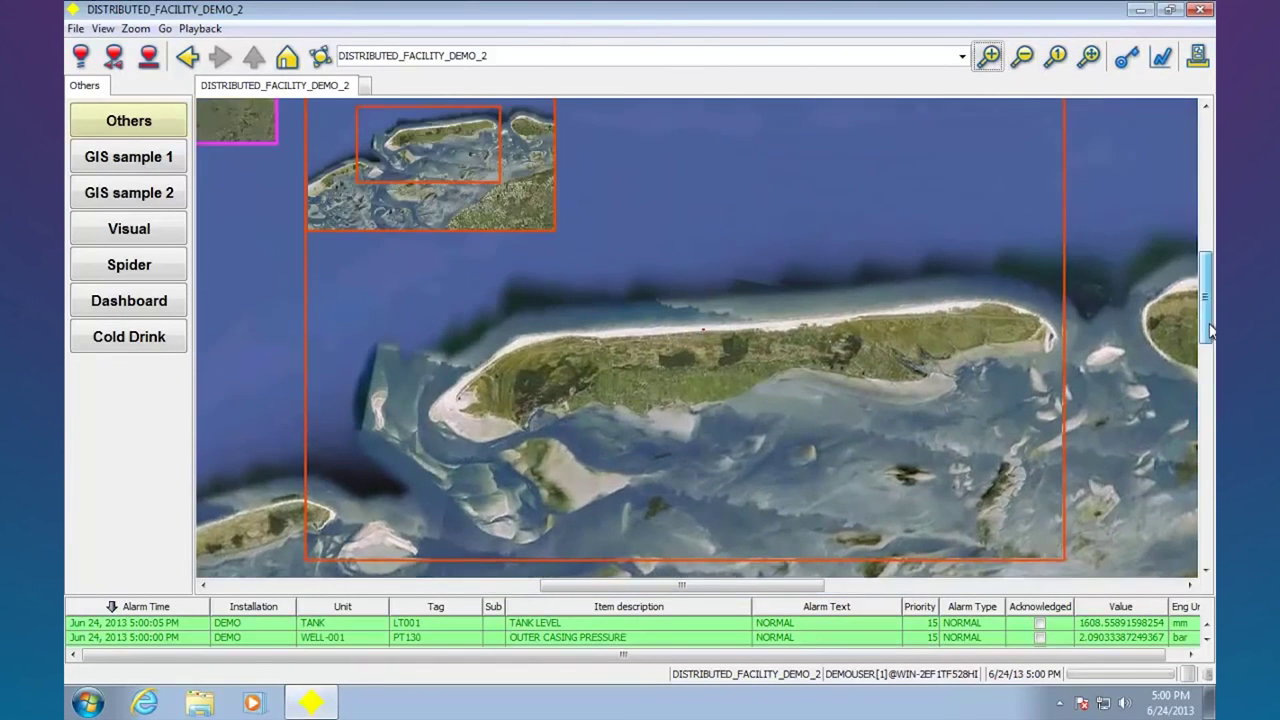
left_click_drag(1208, 331, 1208, 325)
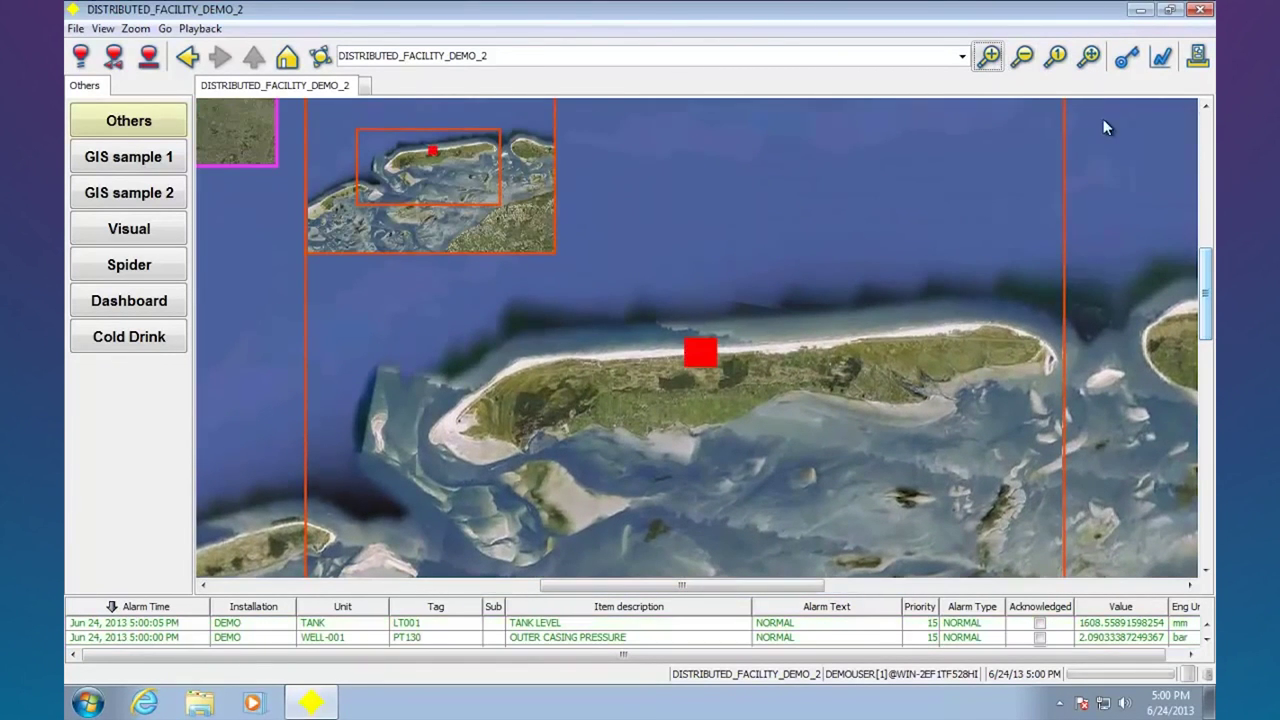
left_click(992, 57)
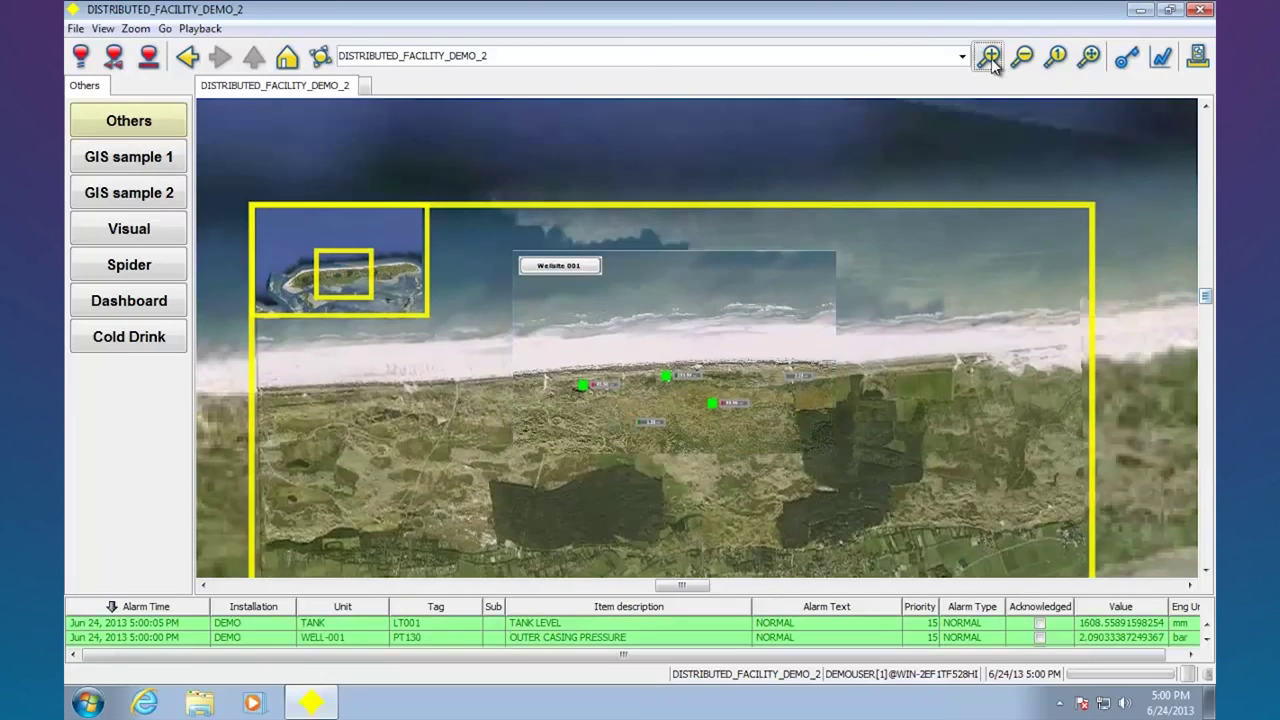
left_click(990, 58)
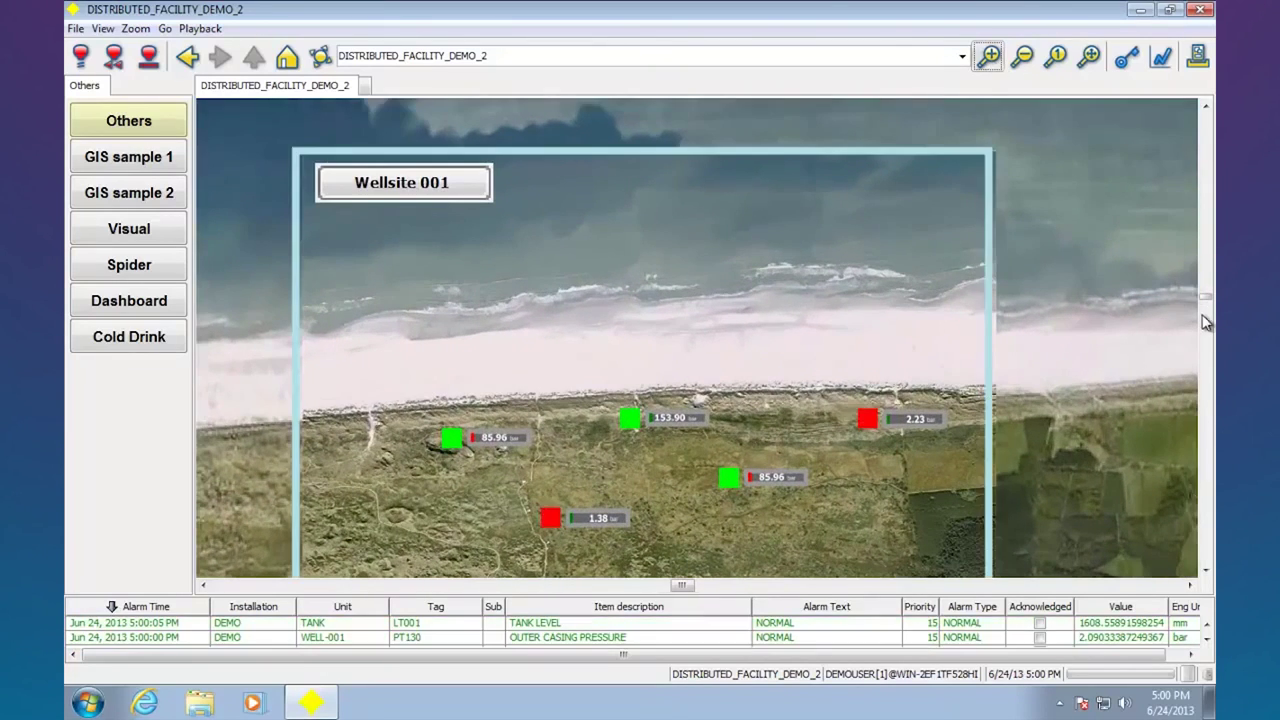
left_click_drag(1207, 299, 1208, 308)
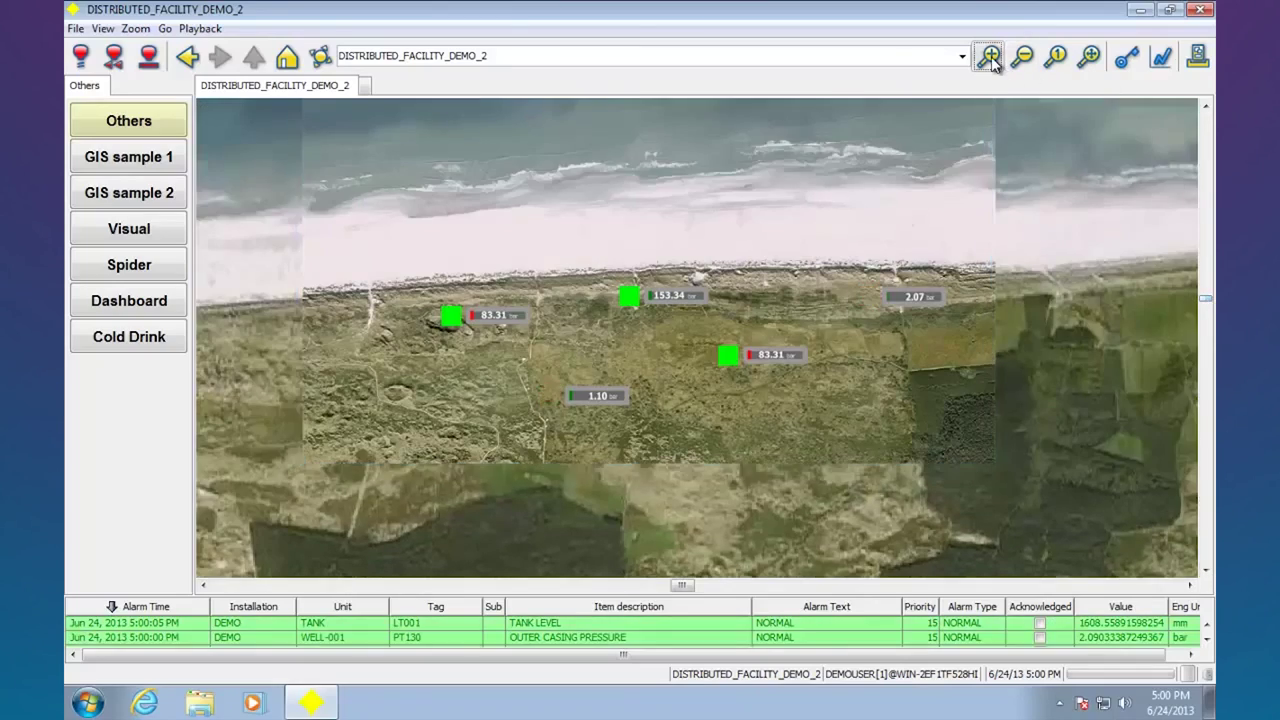
- Zoom in twice on the wells and check the PIC135-PV 153.57 bar upstream pressure details
left_click(990, 58)
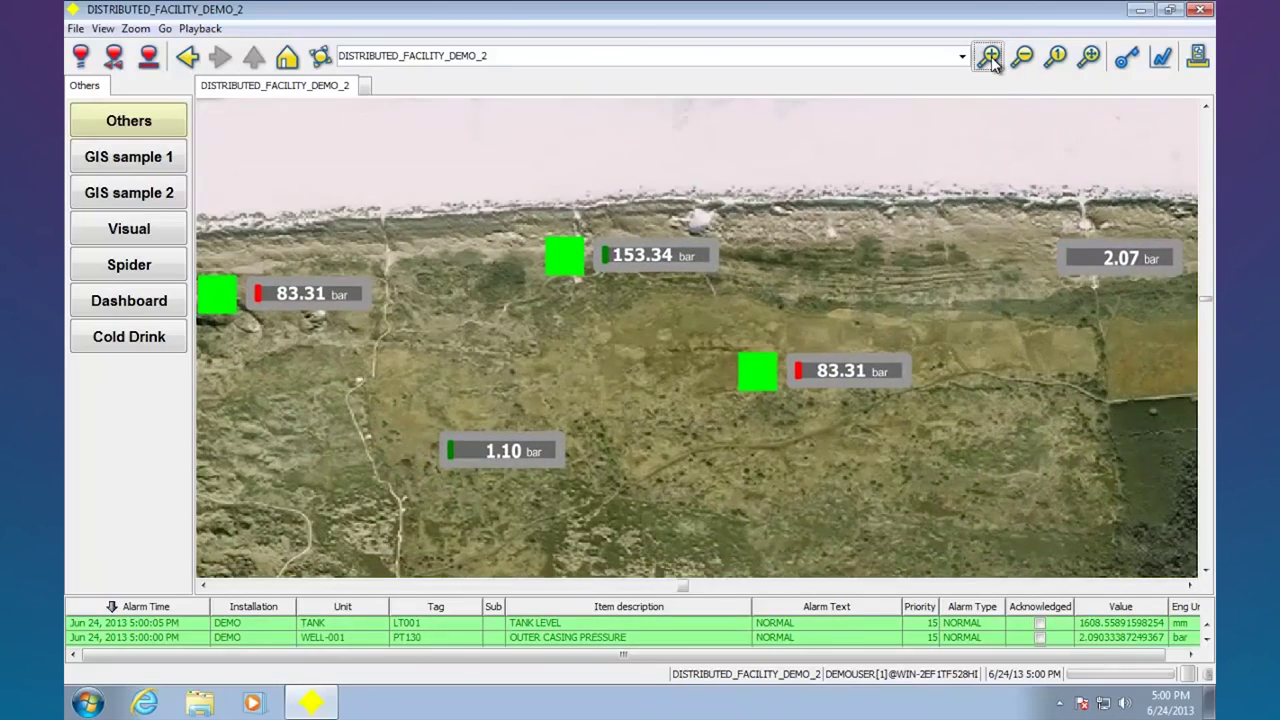
left_click(990, 58)
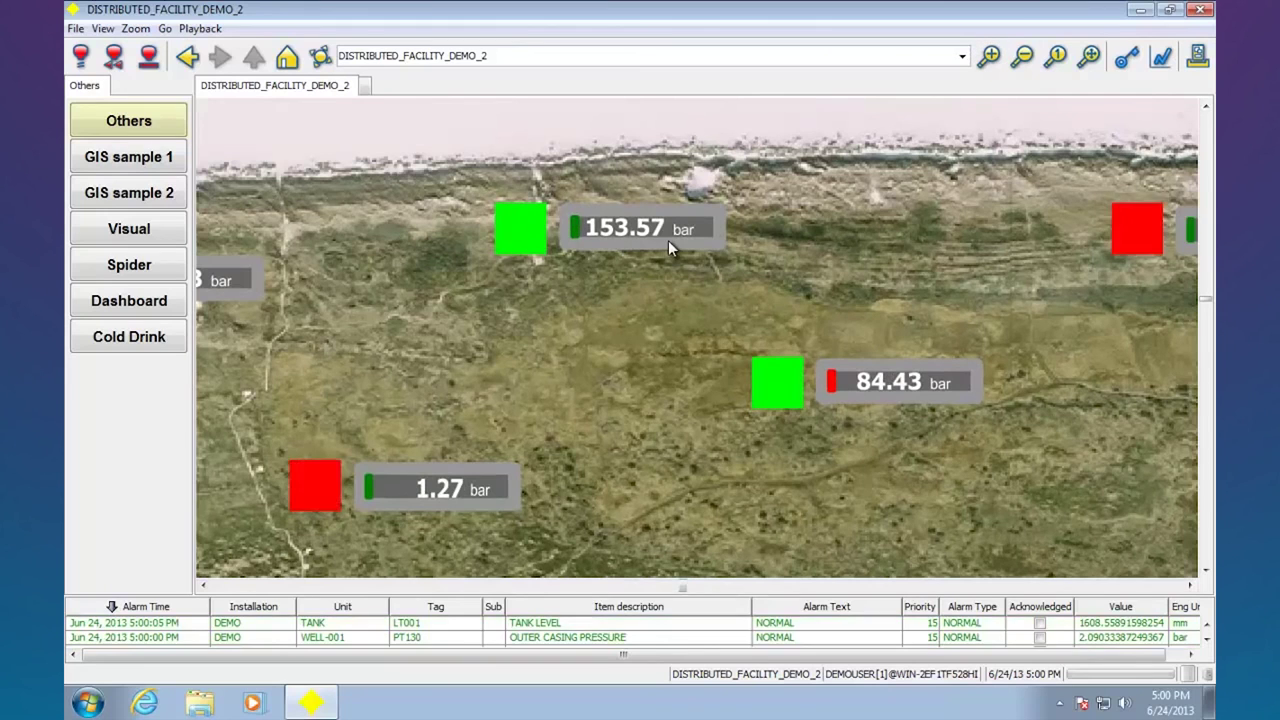
left_click(669, 239)
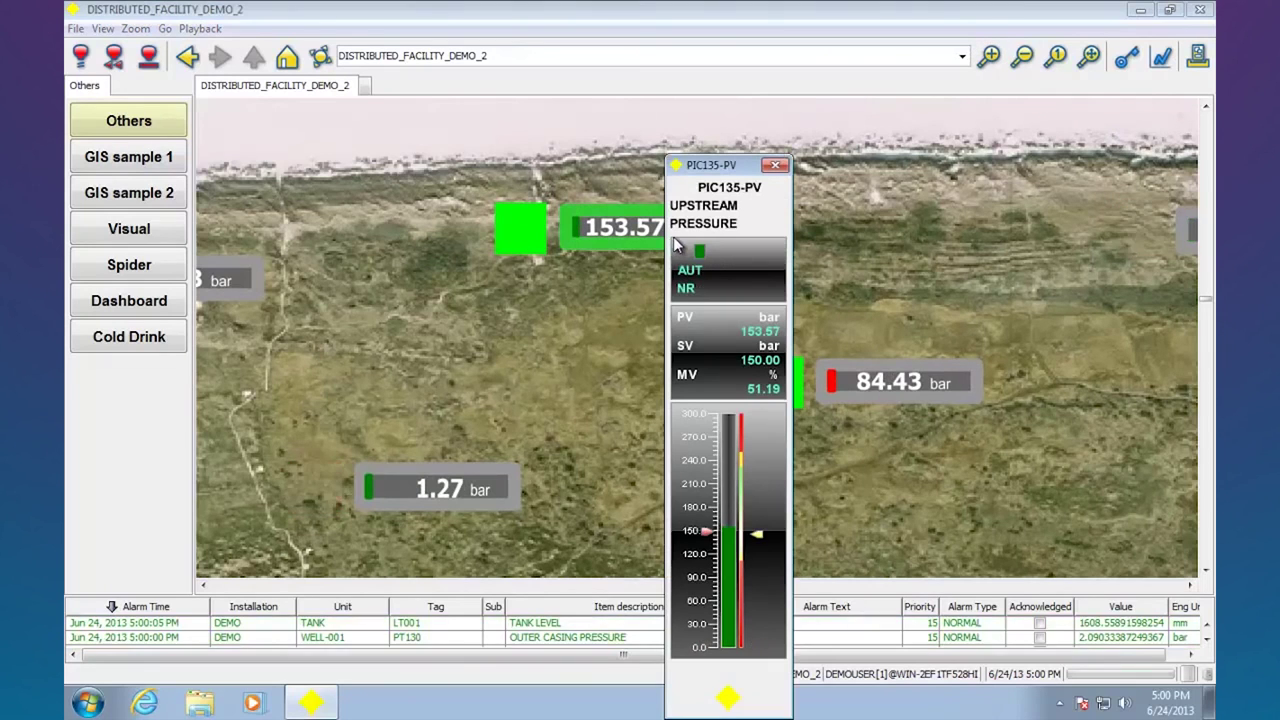
left_click(772, 166)
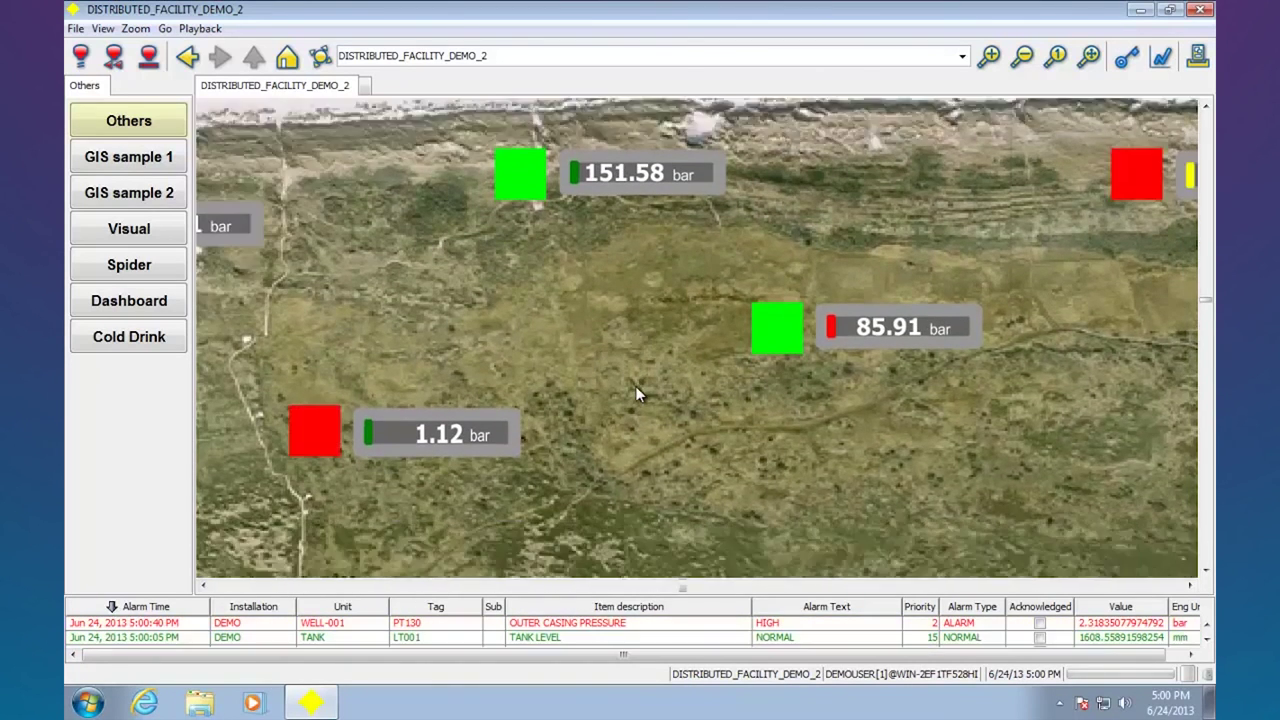
- Open the Spider Path Move Demo animation
scroll(637, 393, "down", 5)
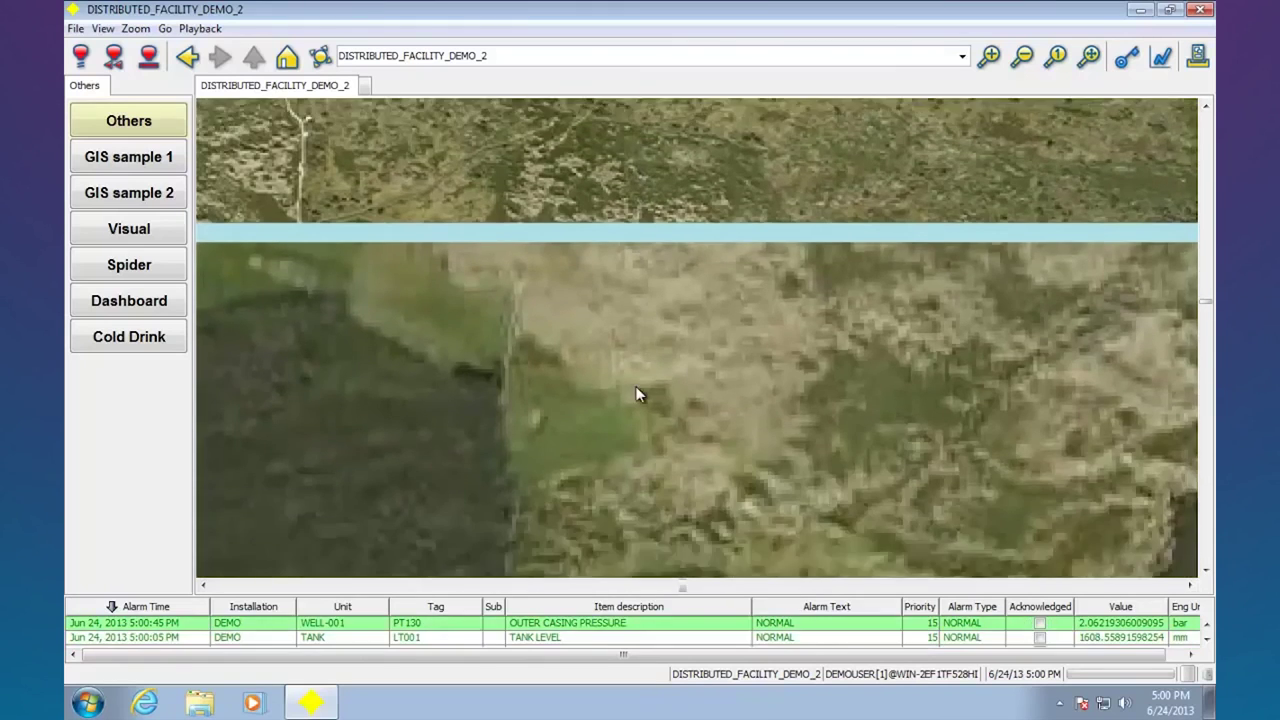
scroll(638, 390, "up", 7)
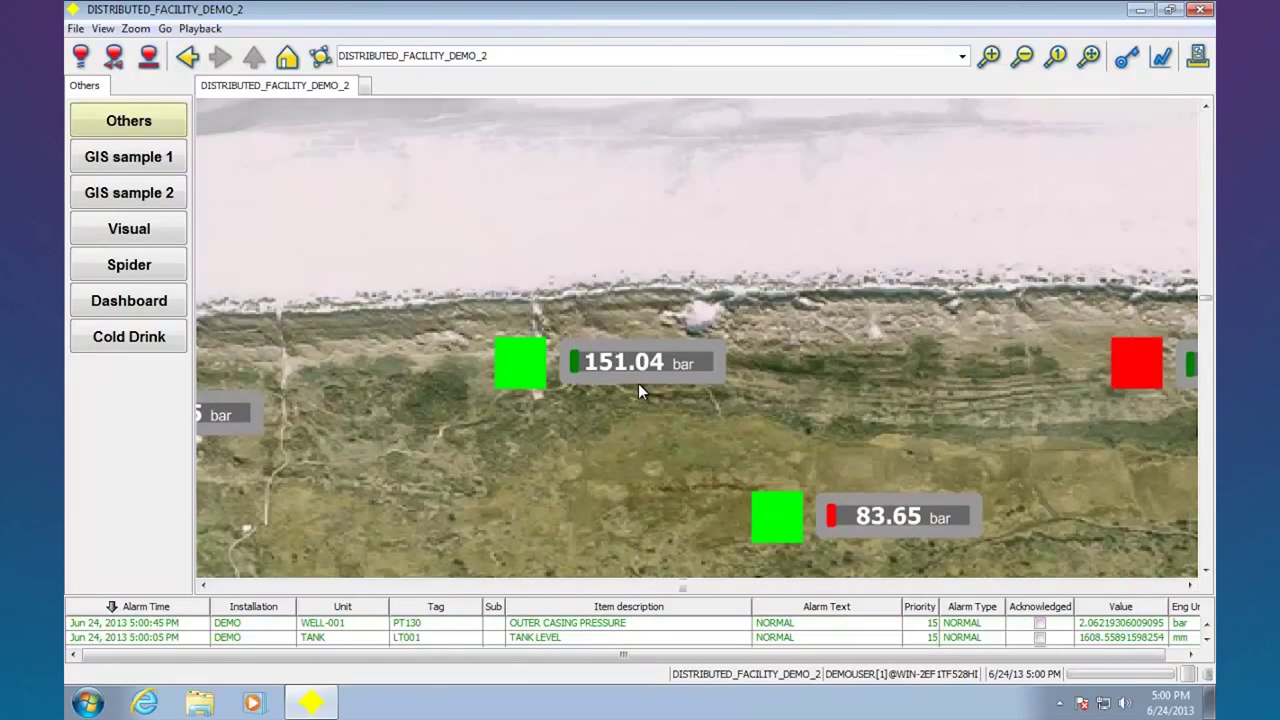
scroll(639, 385, "up", 2)
scroll(641, 376, "down", 3)
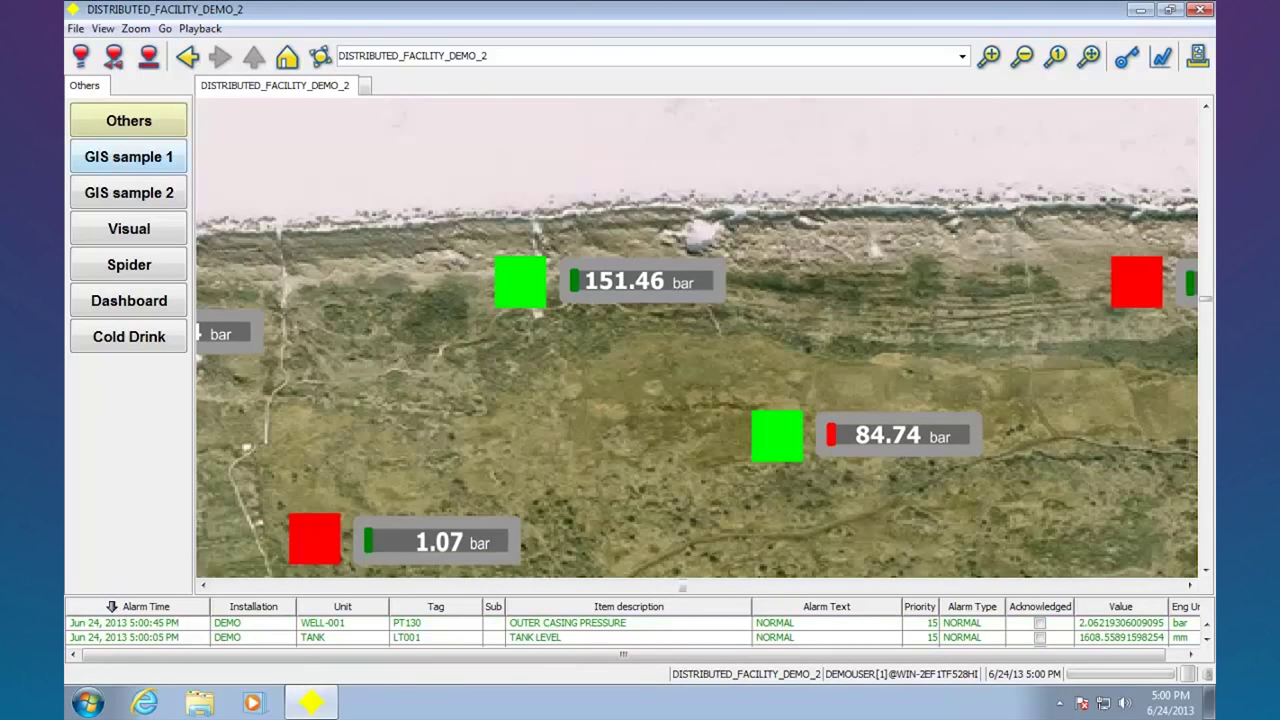
left_click(155, 266)
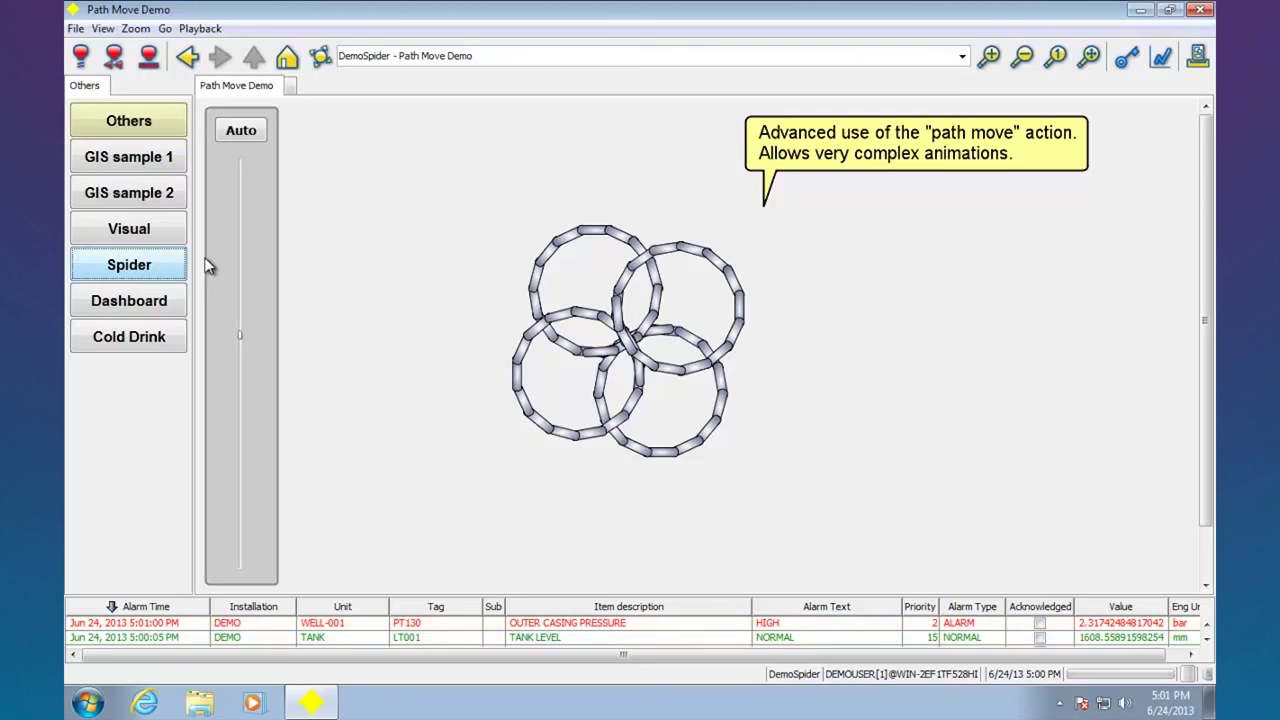
- Turn off Auto for the ring animation and drag the slider down to spread the rings
left_click(241, 131)
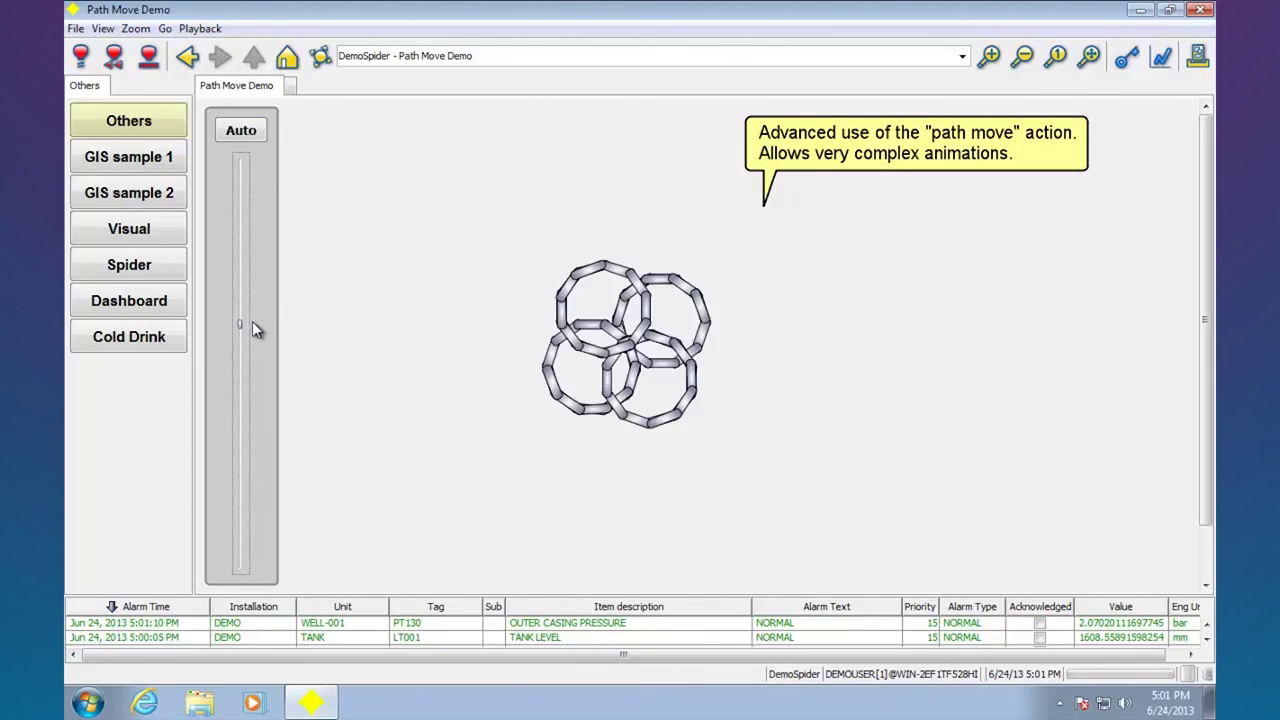
left_click_drag(253, 335, 246, 391)
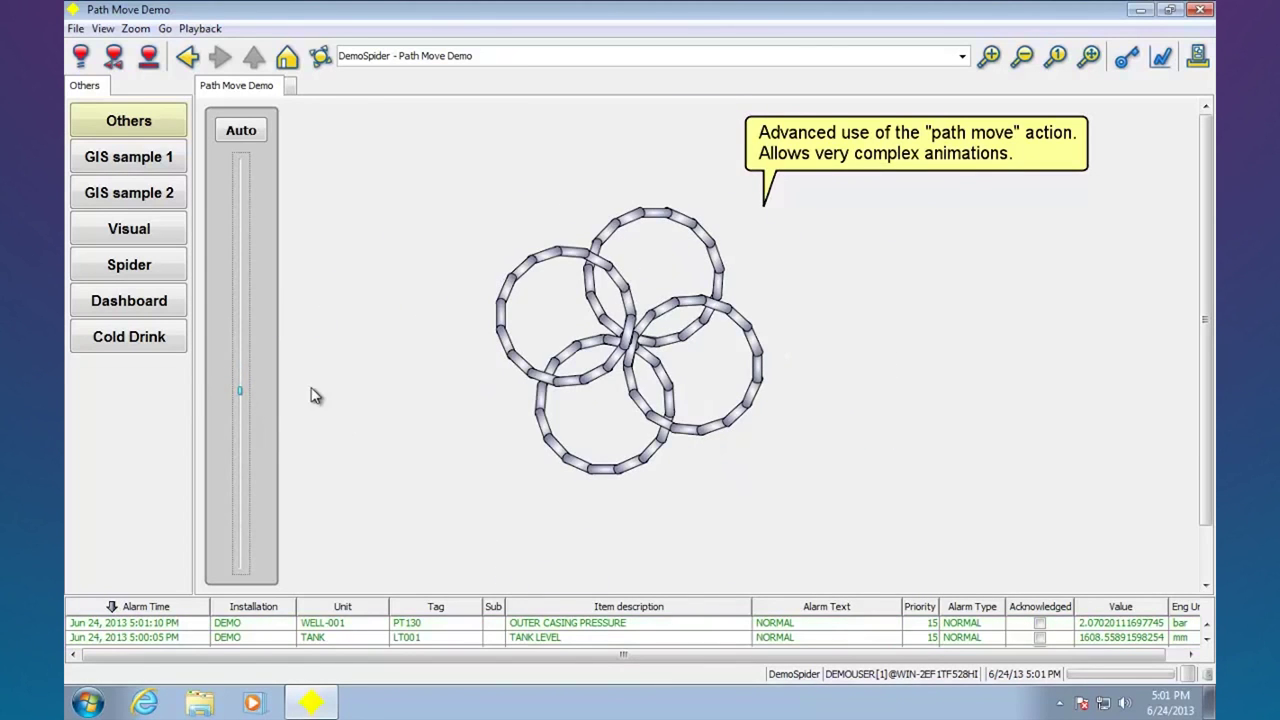
- Open Cold Drink and drag the slider right so the green bottle pours into the glass
left_click(153, 350)
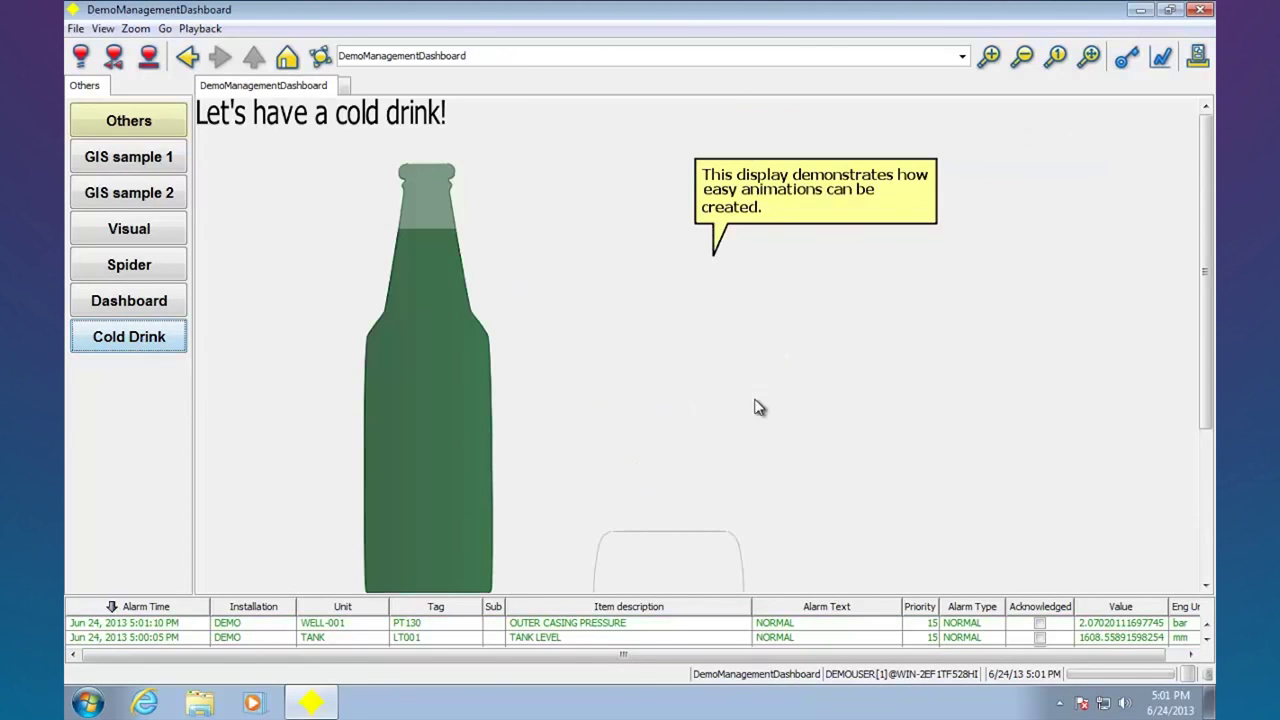
left_click_drag(1207, 352, 1180, 529)
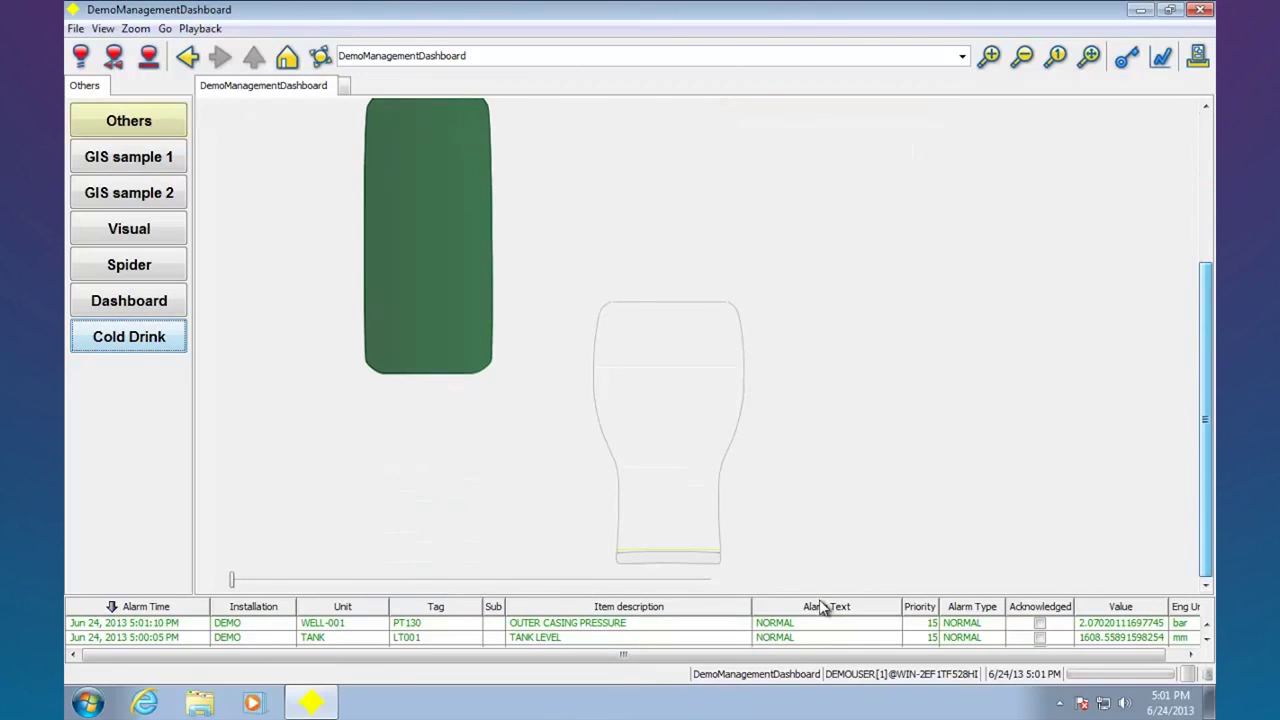
left_click_drag(231, 585, 709, 635)
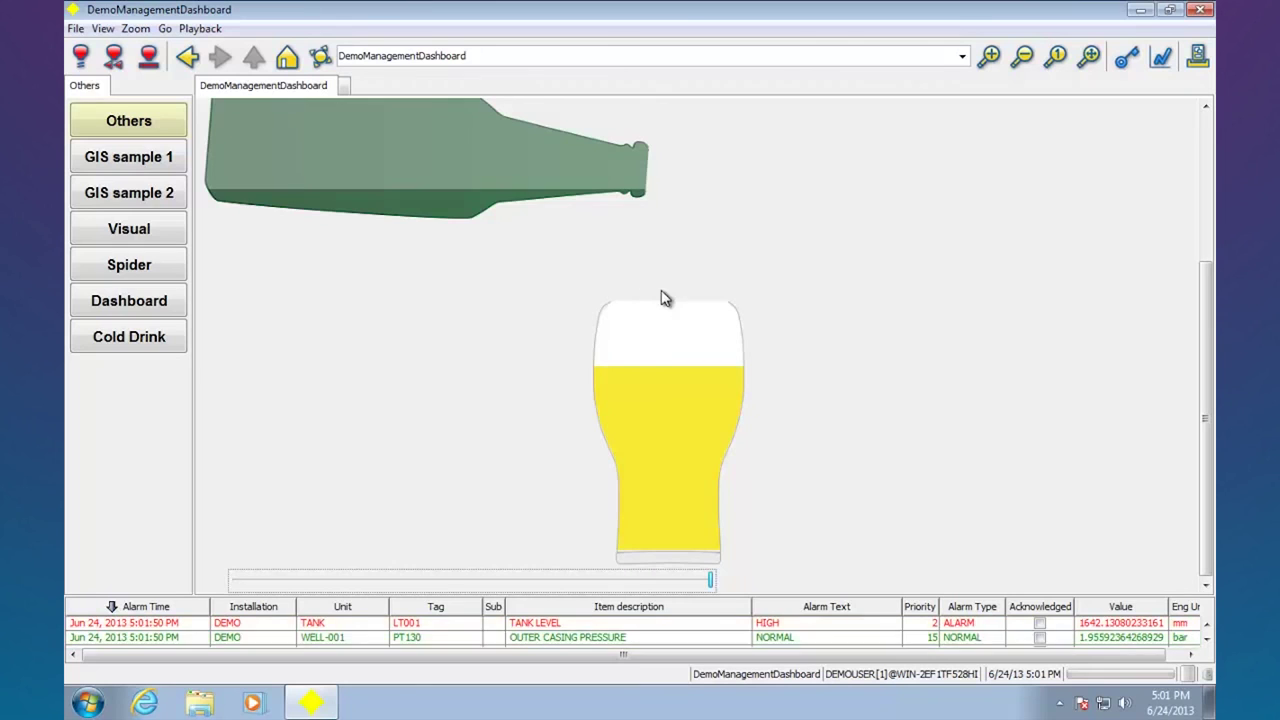
left_click_drag(1205, 520, 1205, 373)
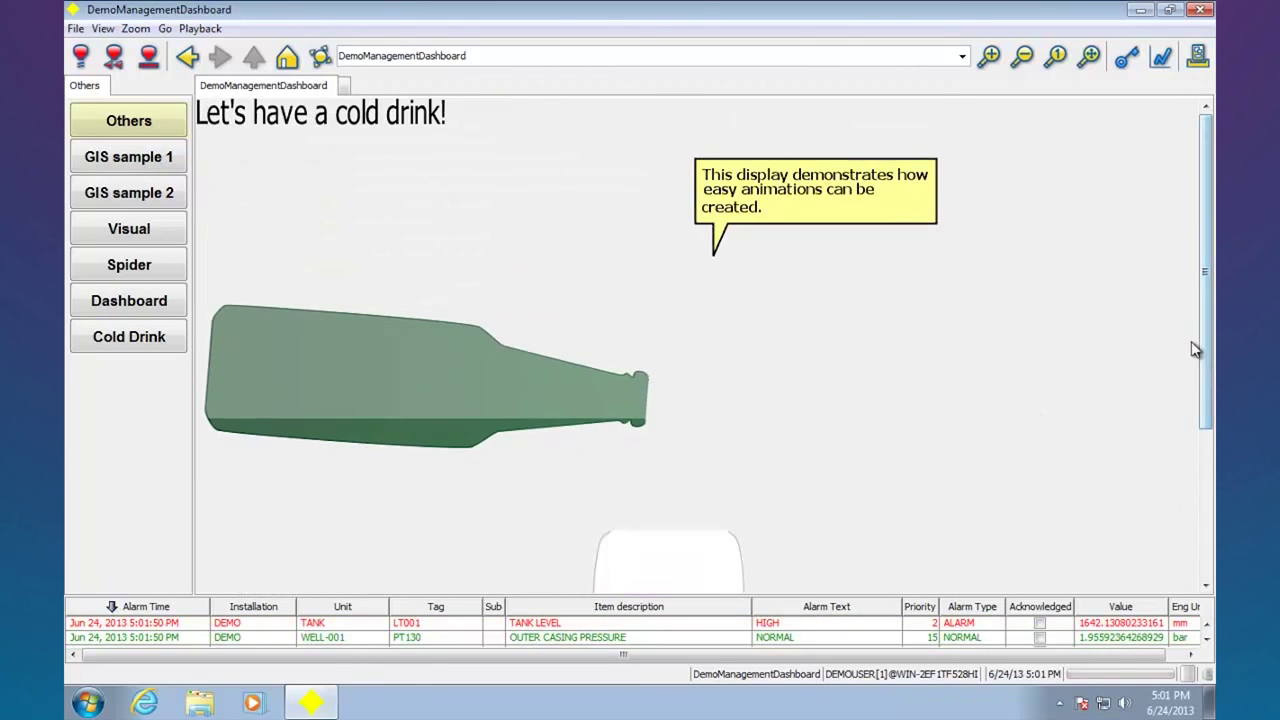